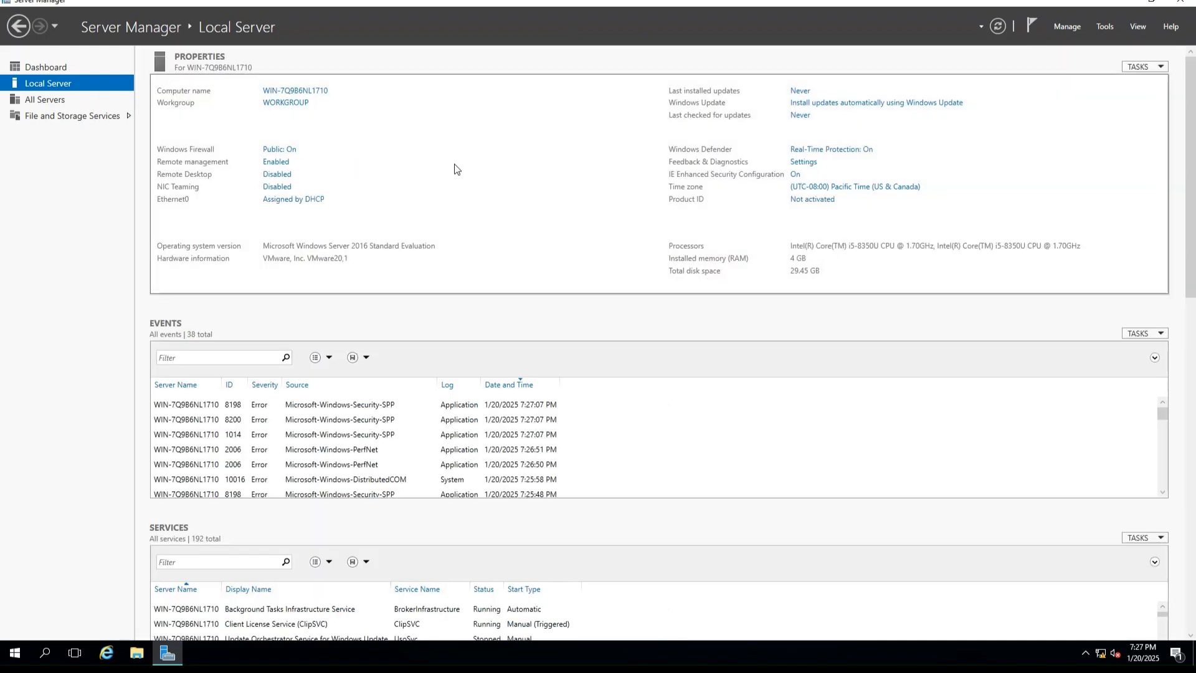
- Disable Internet Protocol Version 6 (TCP/IPv6) in the Ethernet0 adapter's properties
click(297, 198)
double_click(330, 203)
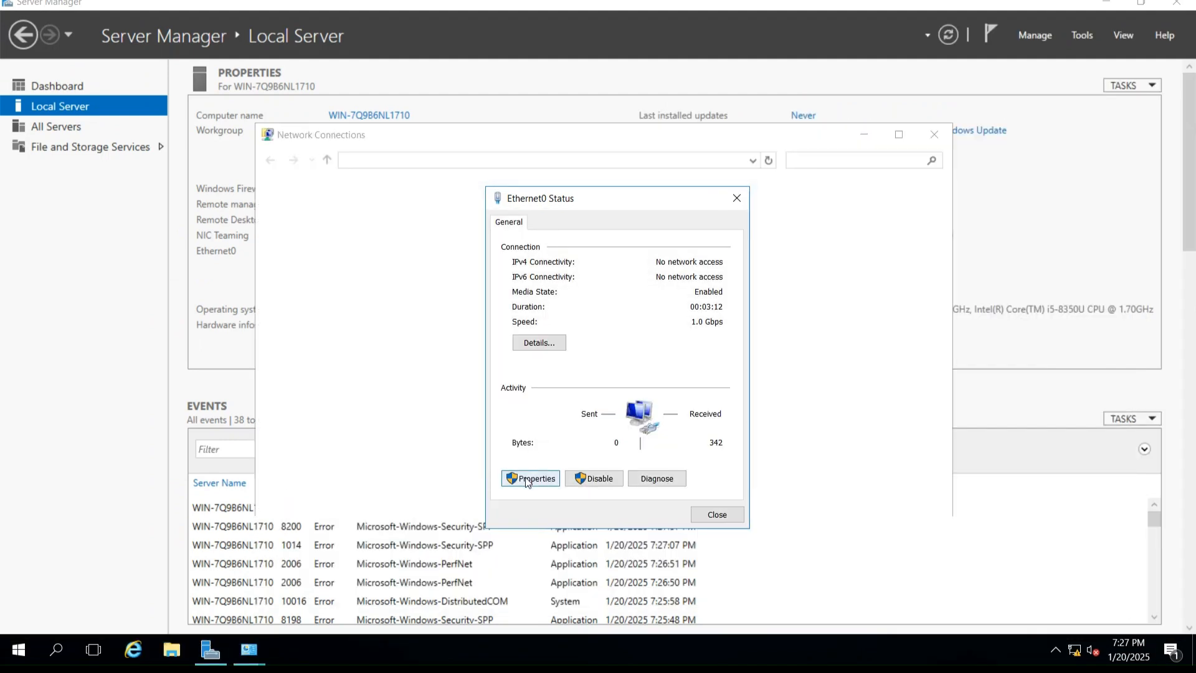
click(526, 478)
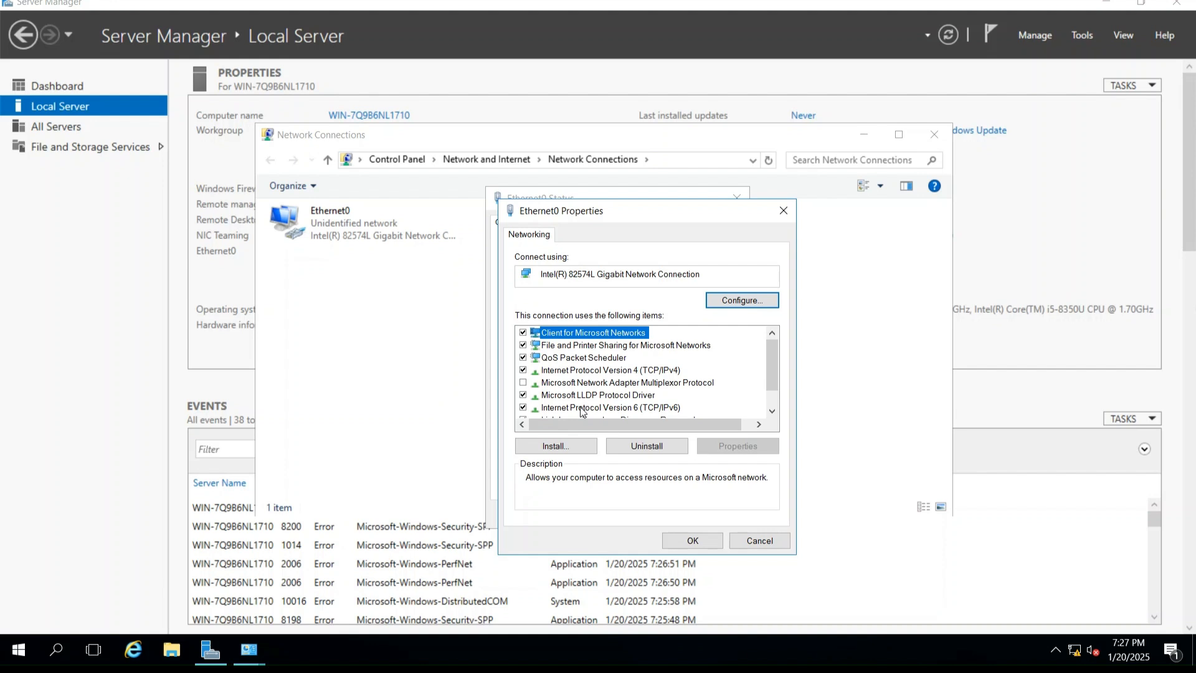
click(523, 407)
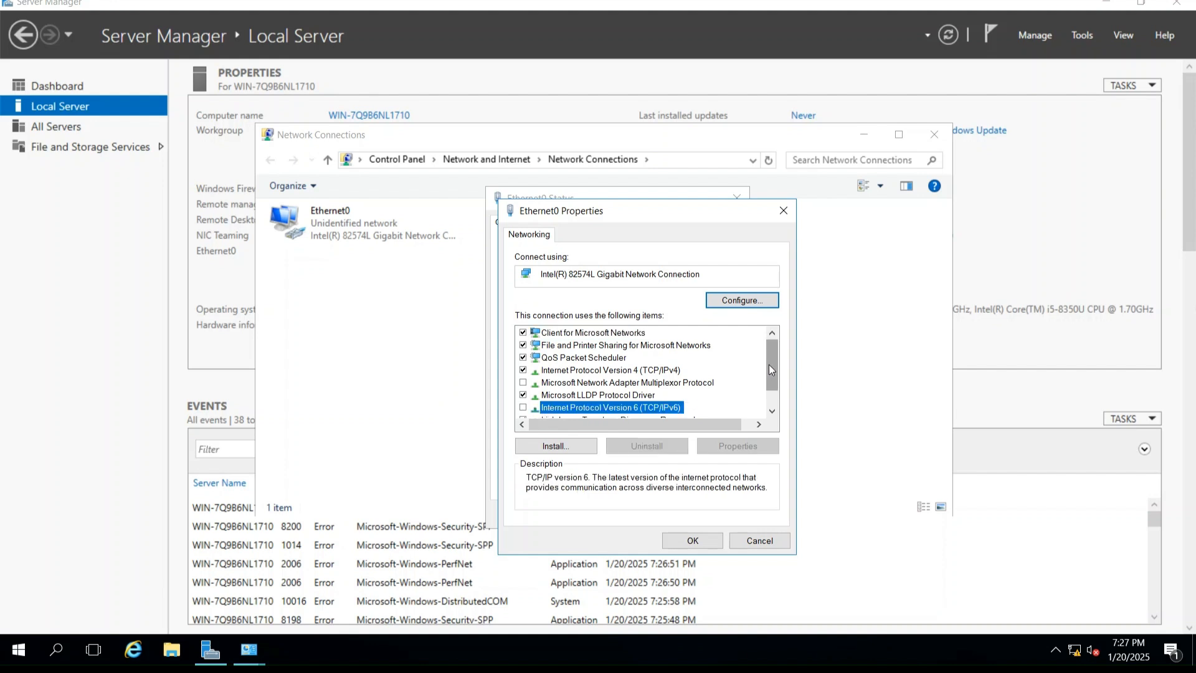
- Assign Ethernet0 the static IPv4 address 192.168.120.1 with subnet mask 255.255.255.0 and default gateway 192.168.120.100
drag(770, 369, 775, 410)
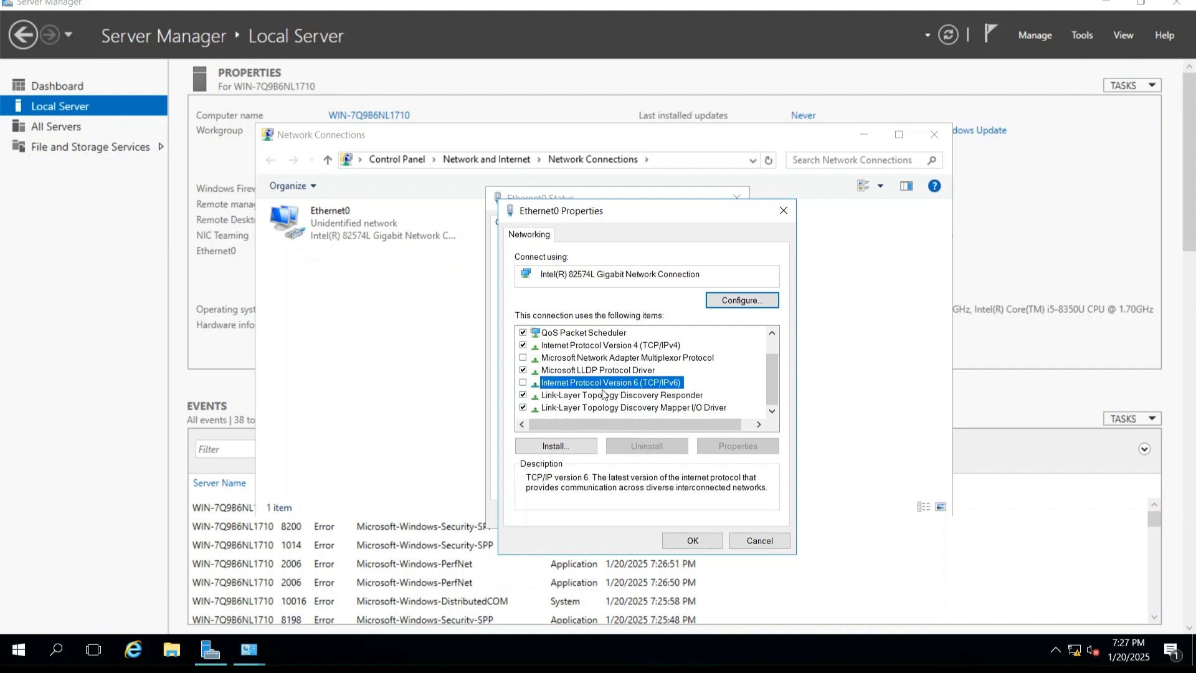
click(620, 346)
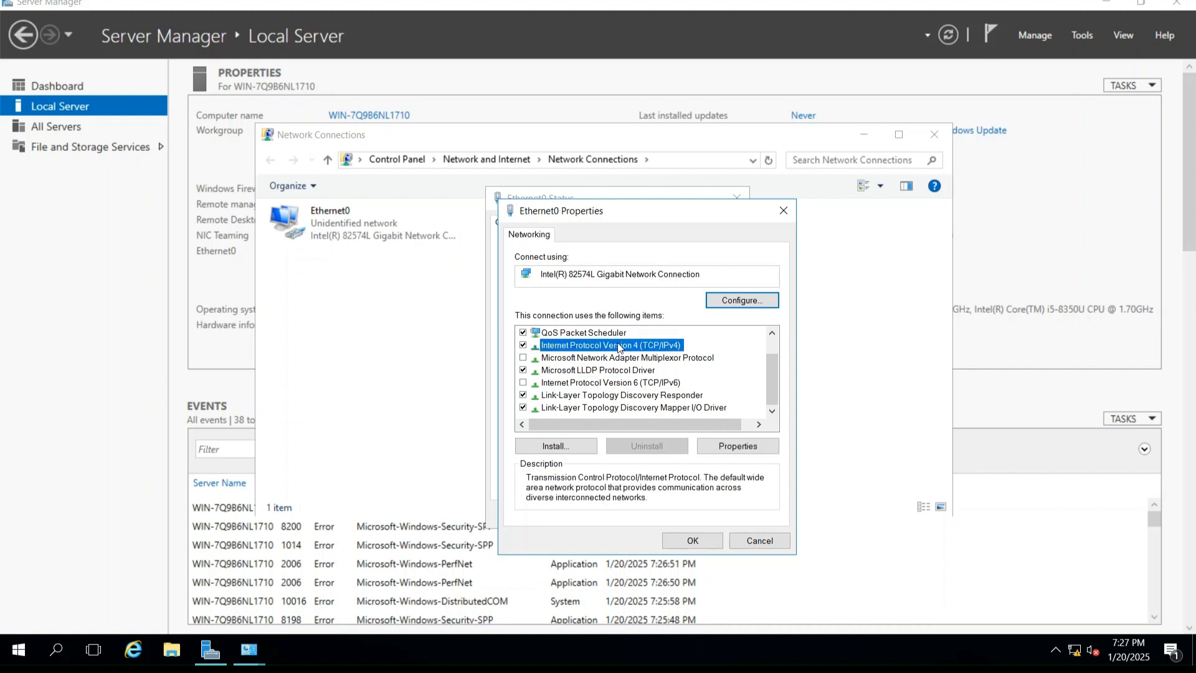
click(725, 447)
click(591, 377)
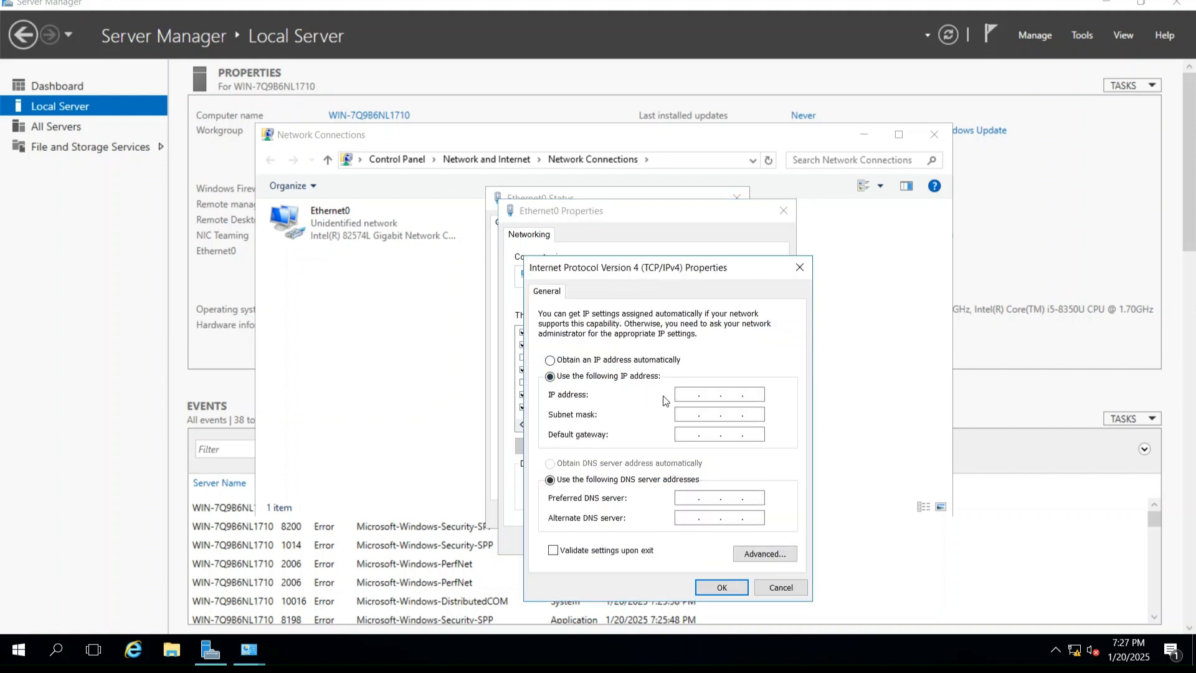
click(685, 394)
text(192 . 168 . 120 . 1)
key(Tab)
key(Tab)
text(192 . 168 . 120 . 100)
- Set the preferred DNS server to 192.168.120.1, then save the adapter settings and close the network windows
key(Tab)
key(Tab)
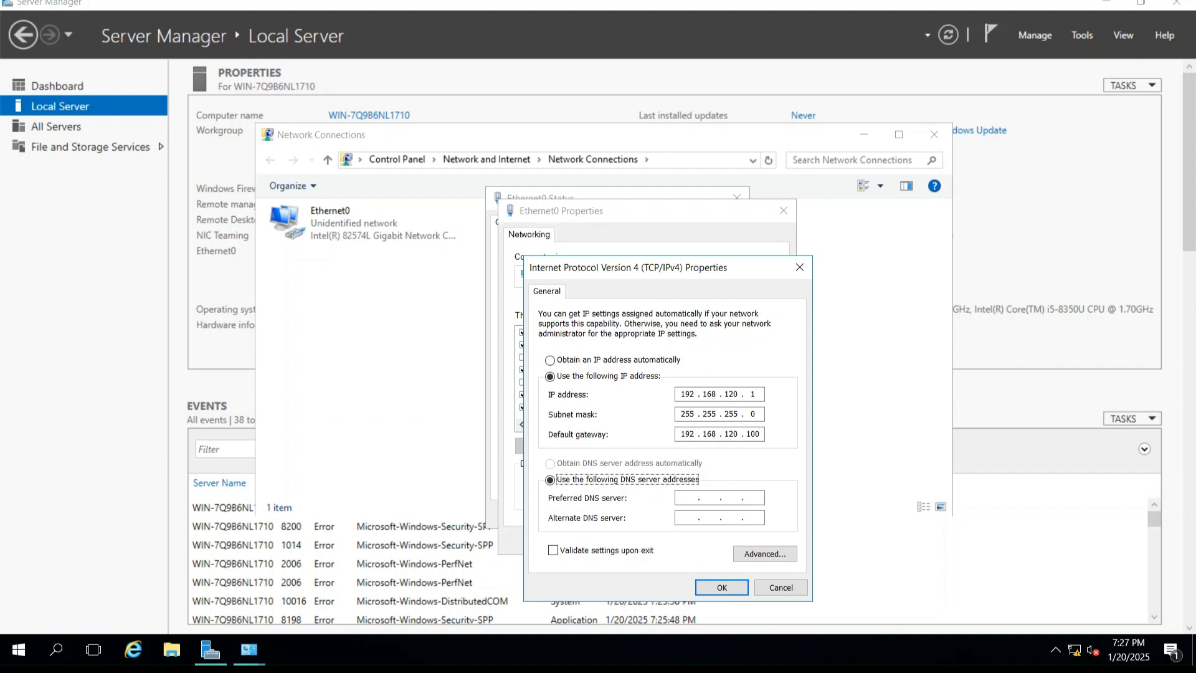
text(192 . 168 . 120 . )
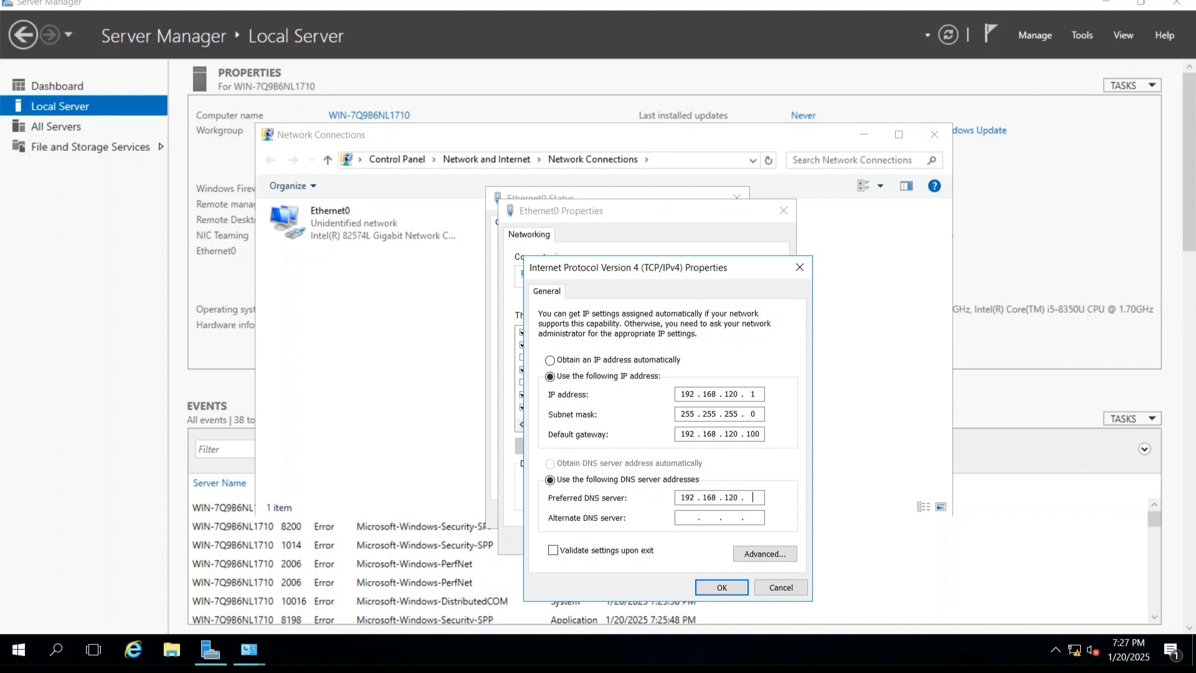
text(1)
click(738, 587)
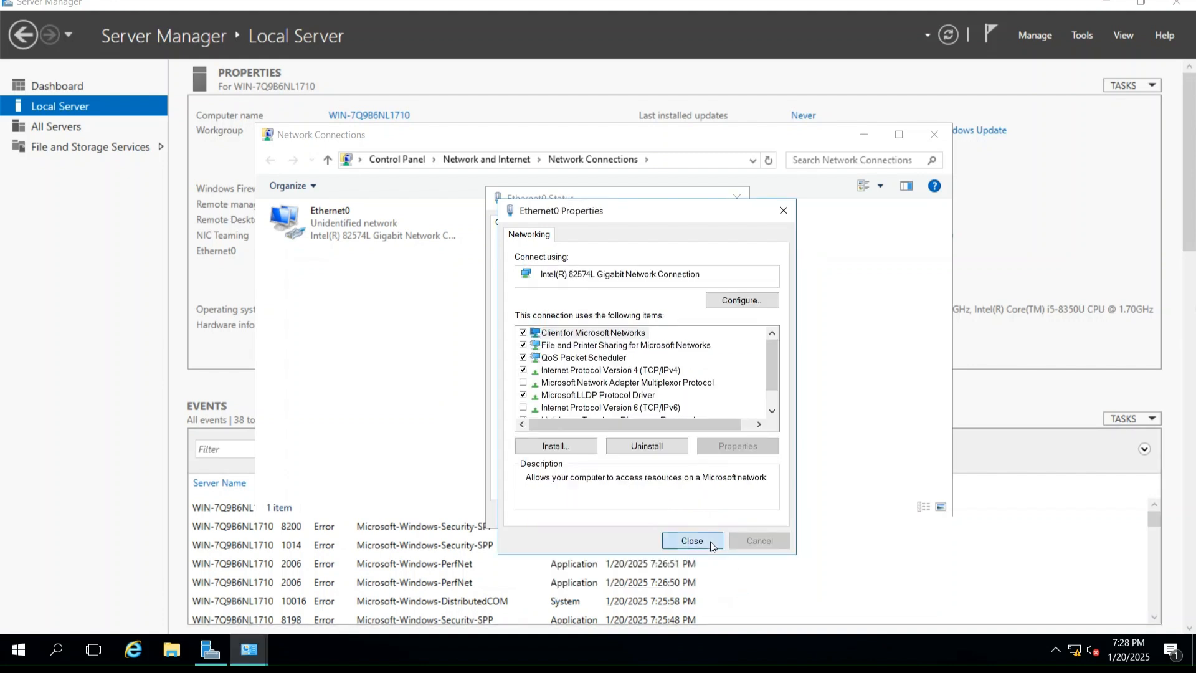
click(710, 540)
click(711, 516)
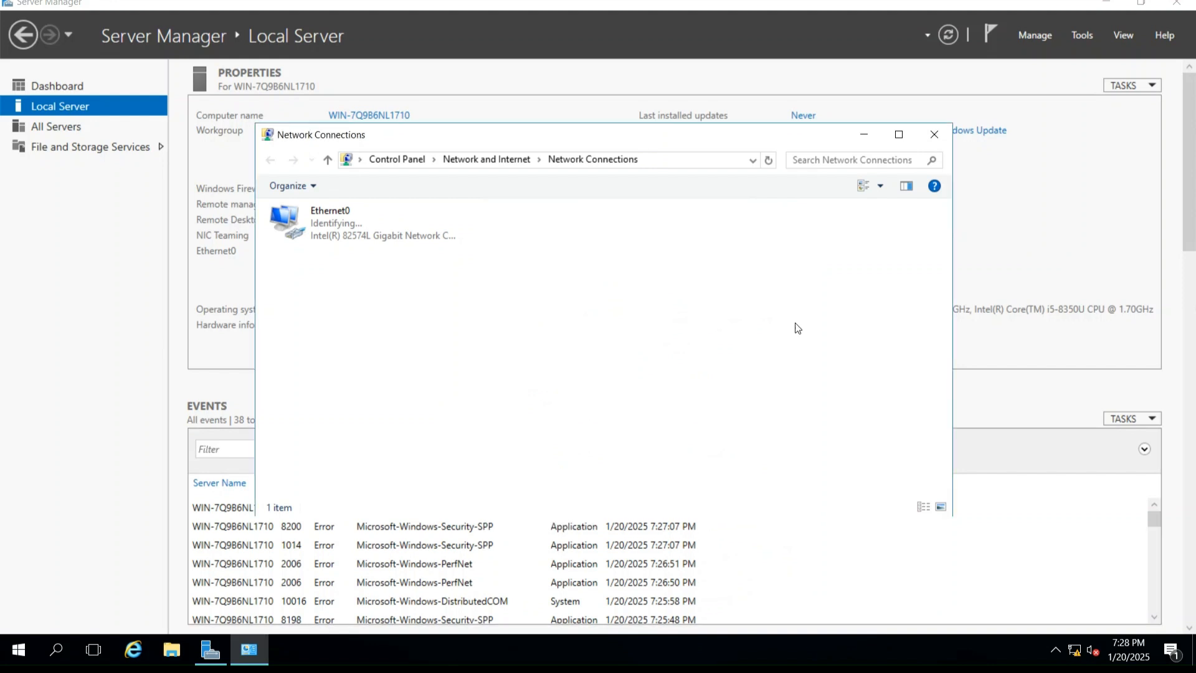
click(941, 136)
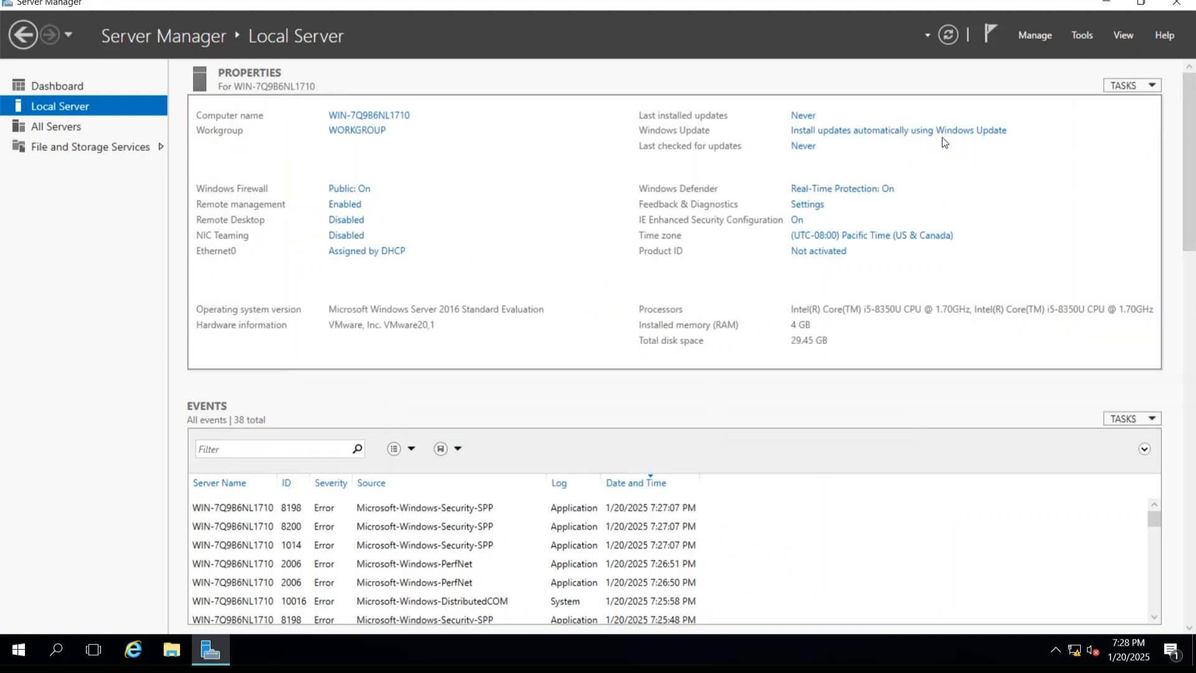
- Rename the computer to fsteklab-pdc and restart the server immediately to apply the new name
click(386, 118)
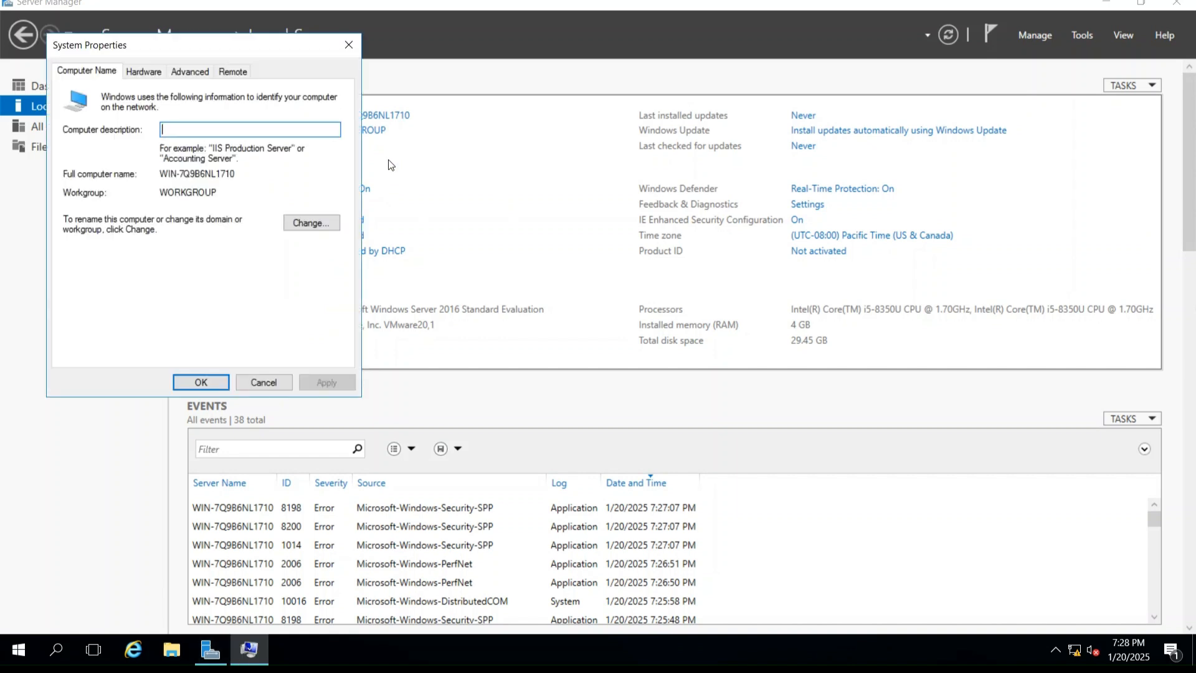
click(327, 227)
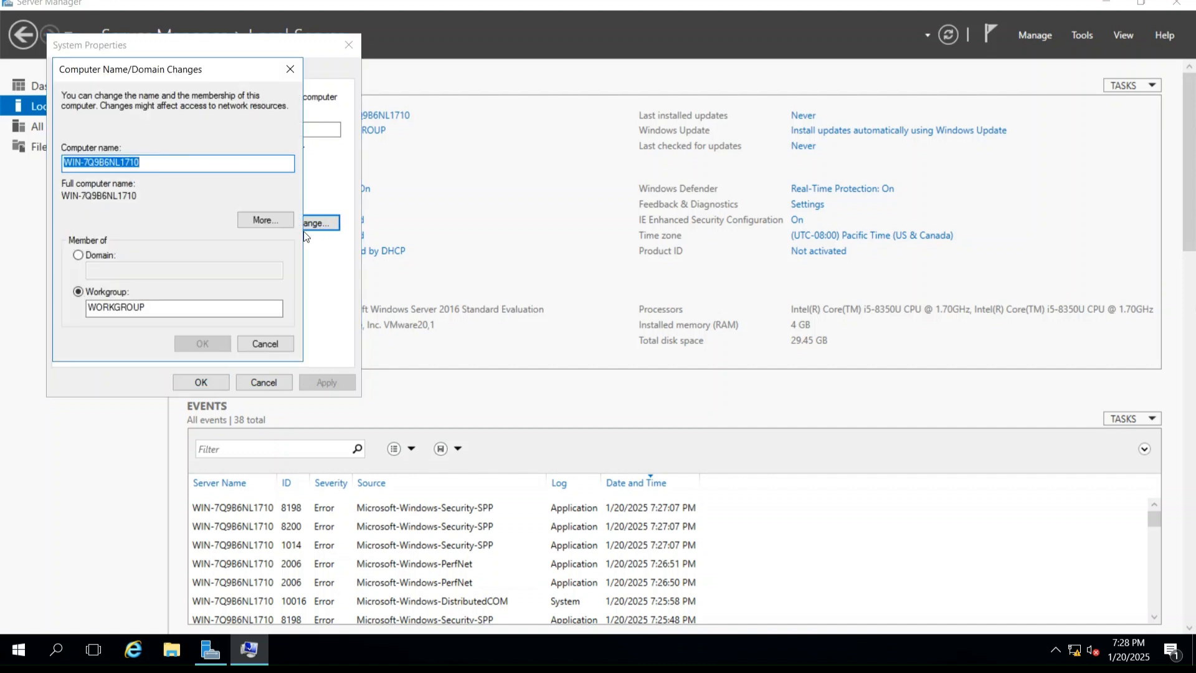
text(f)
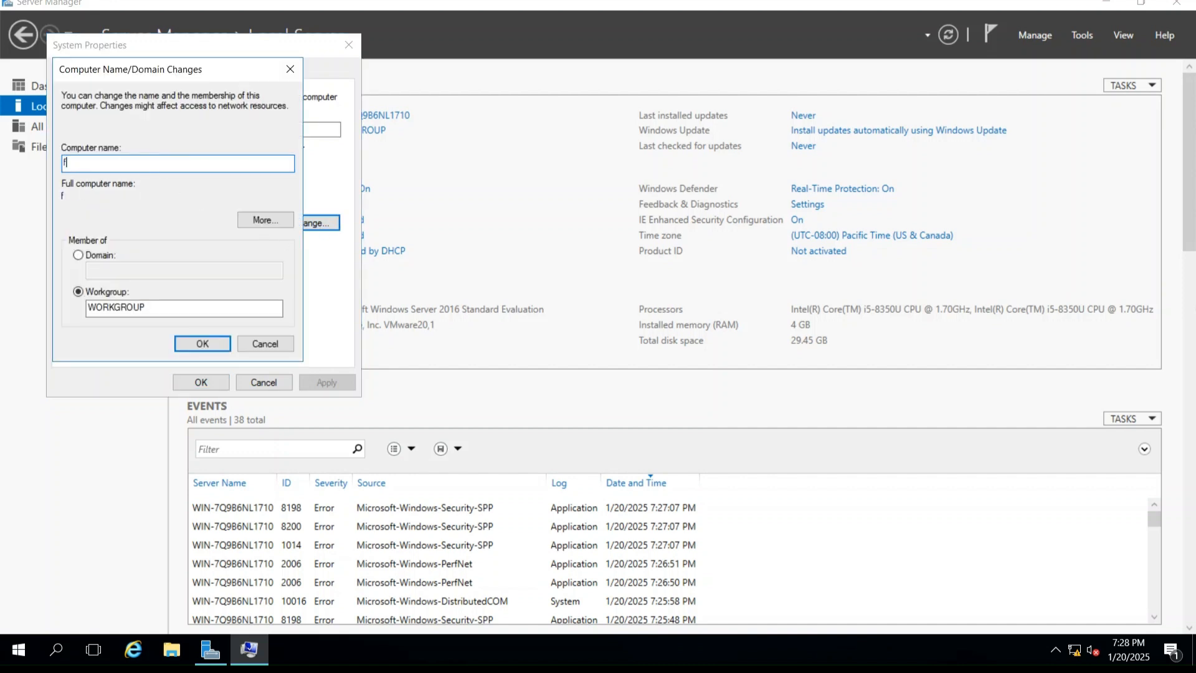
text(steklab-pdc)
click(219, 344)
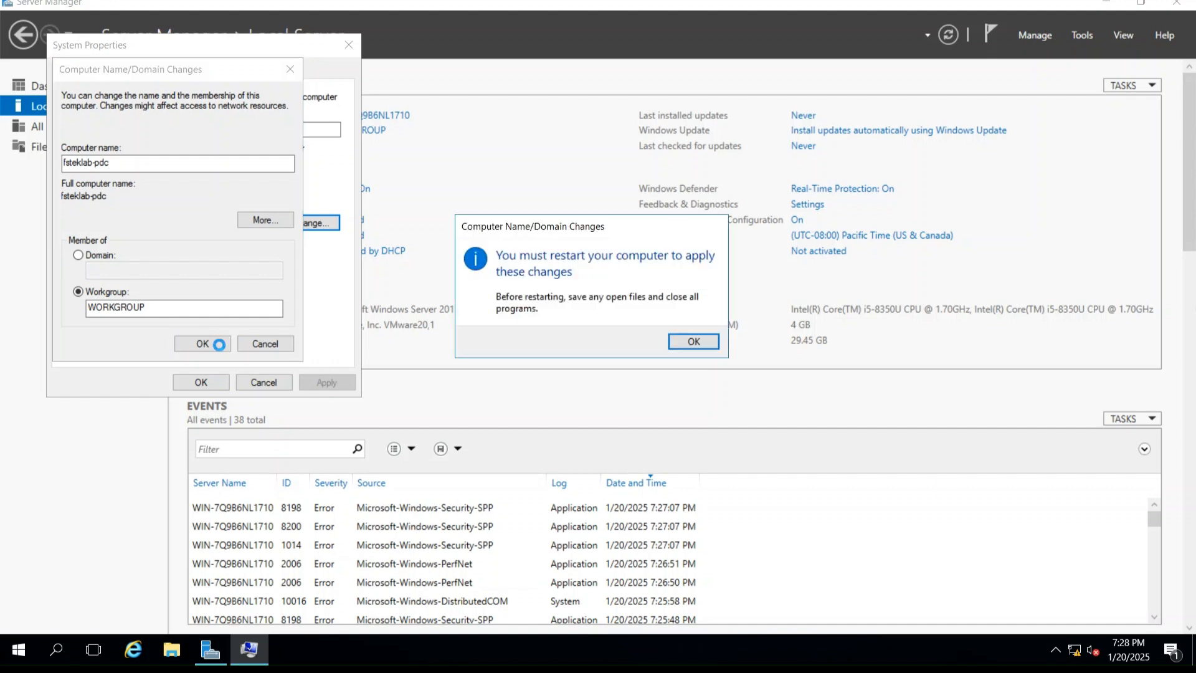
click(678, 340)
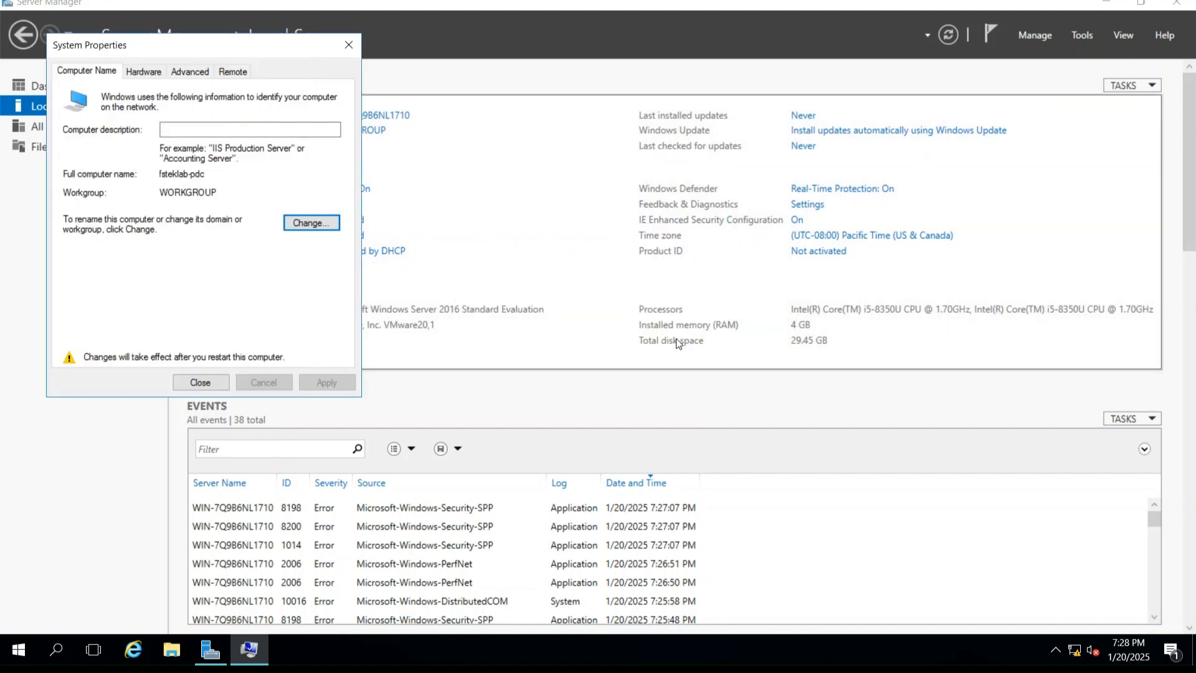
click(205, 381)
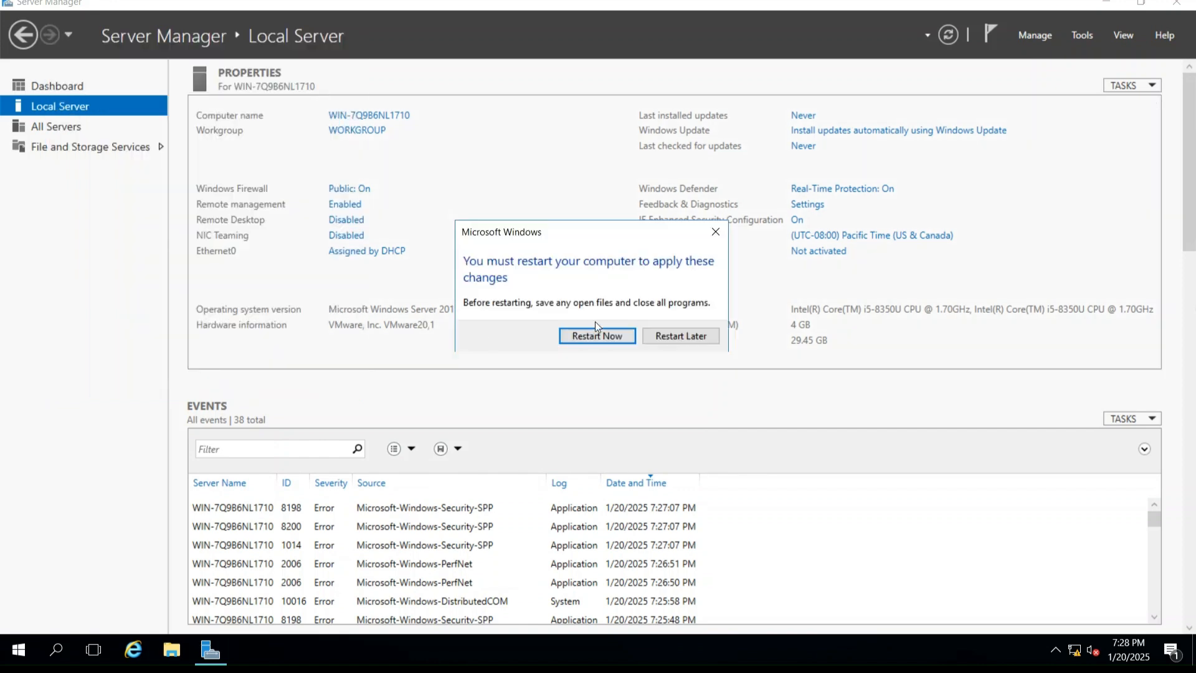
click(597, 337)
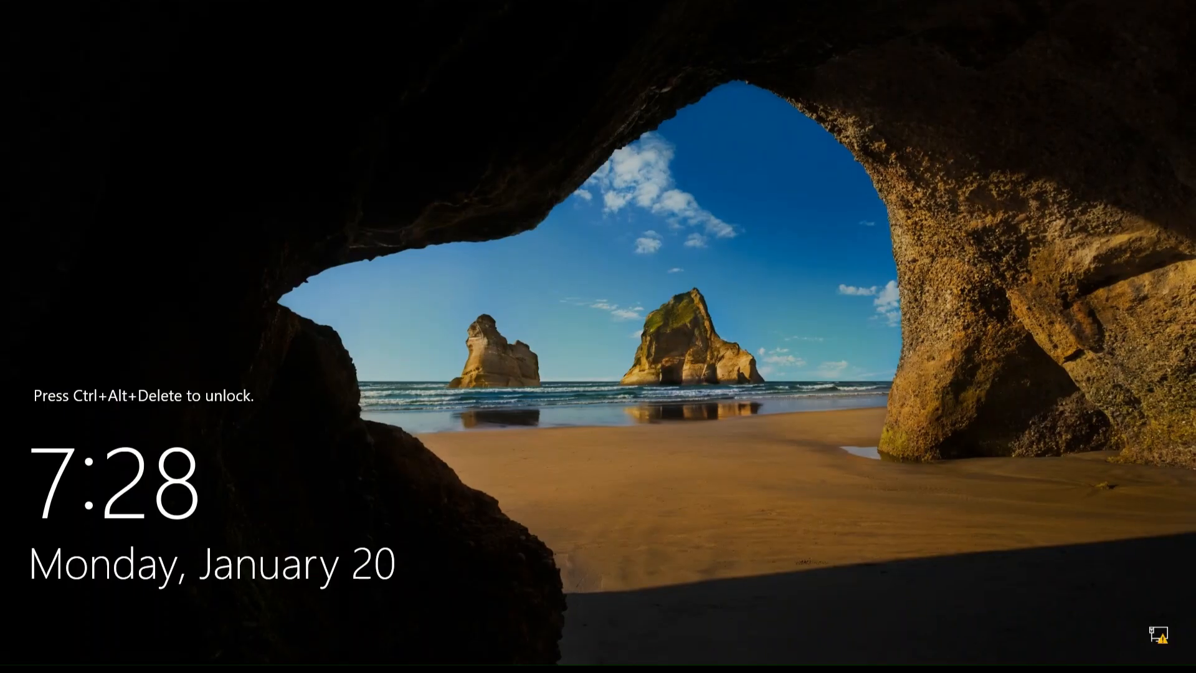
- Unlock the server and sign in as Administrator with the account password
key(ctrl+alt+Delete)
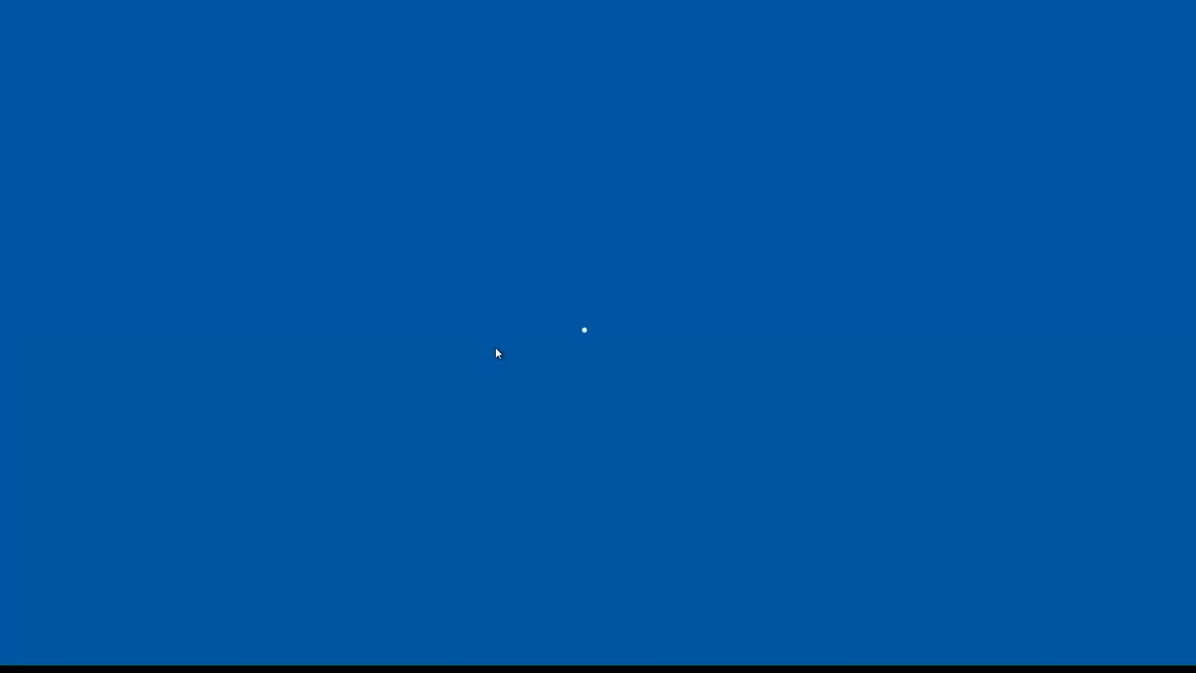
text(*******)
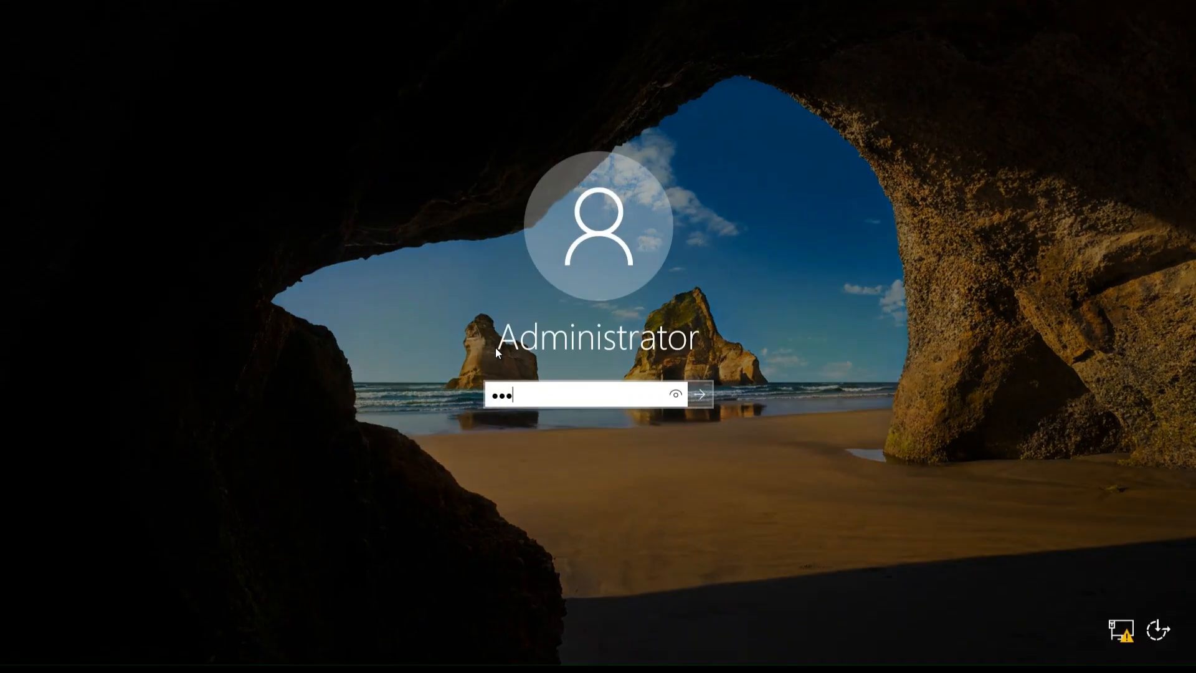
key(Return)
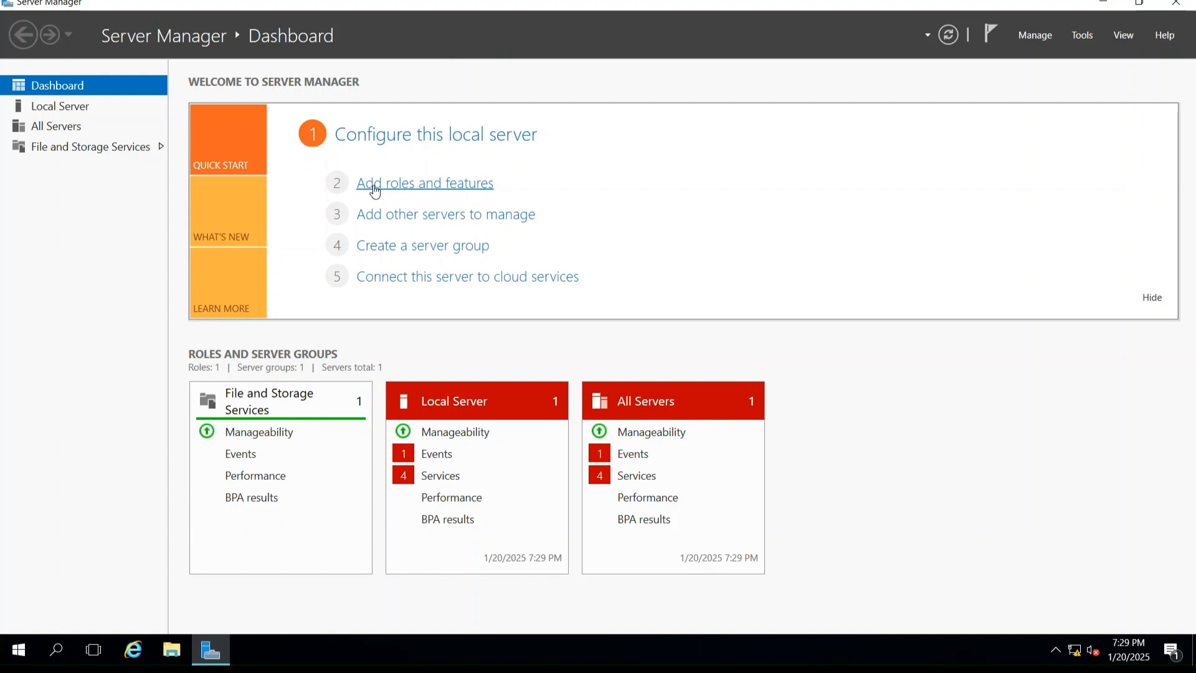
- Start adding roles and features with a role-based or feature-based installation on the server fsteklab-pdc
click(397, 185)
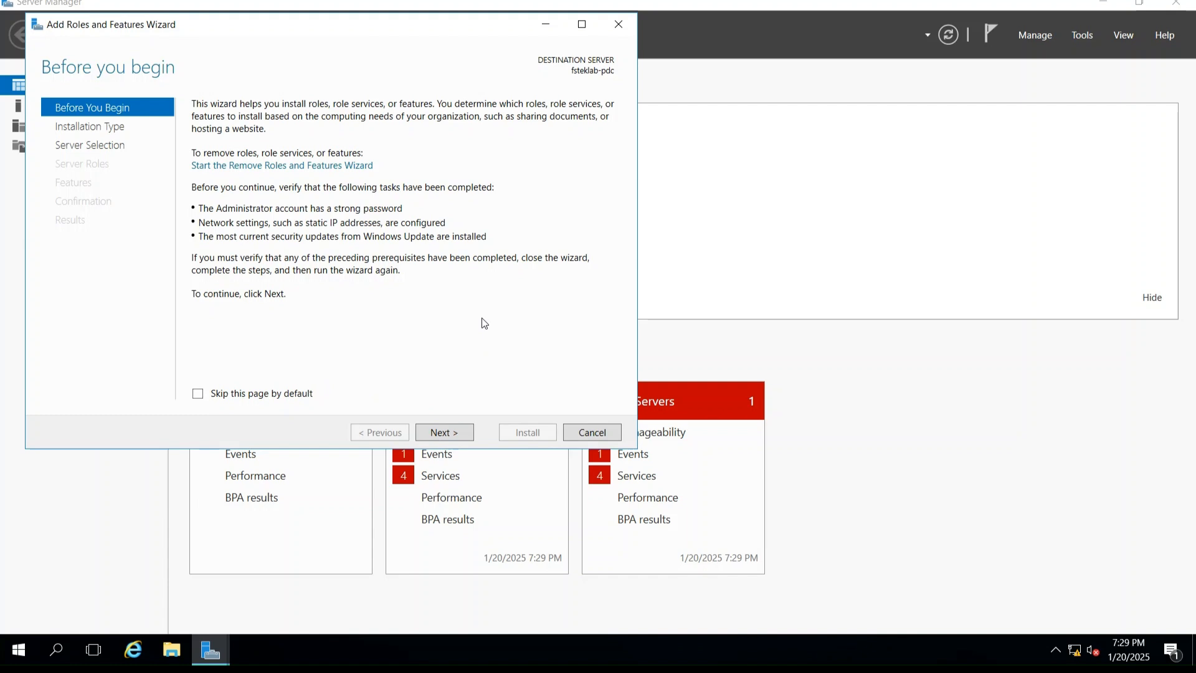
click(442, 431)
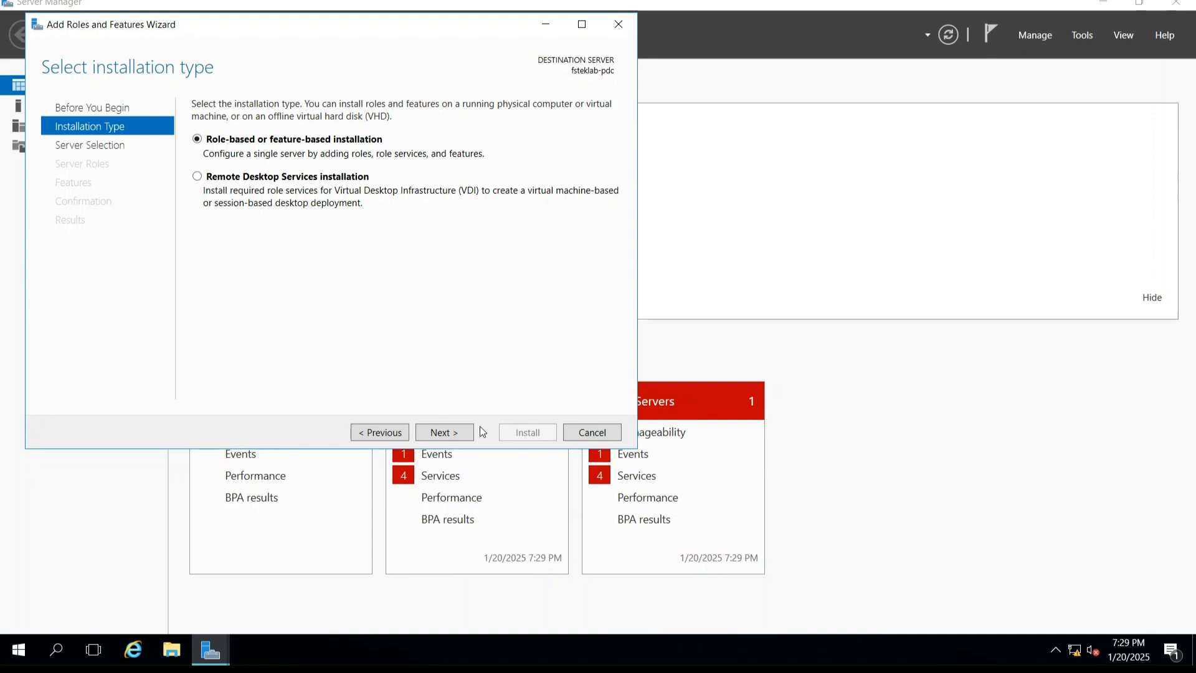
click(454, 433)
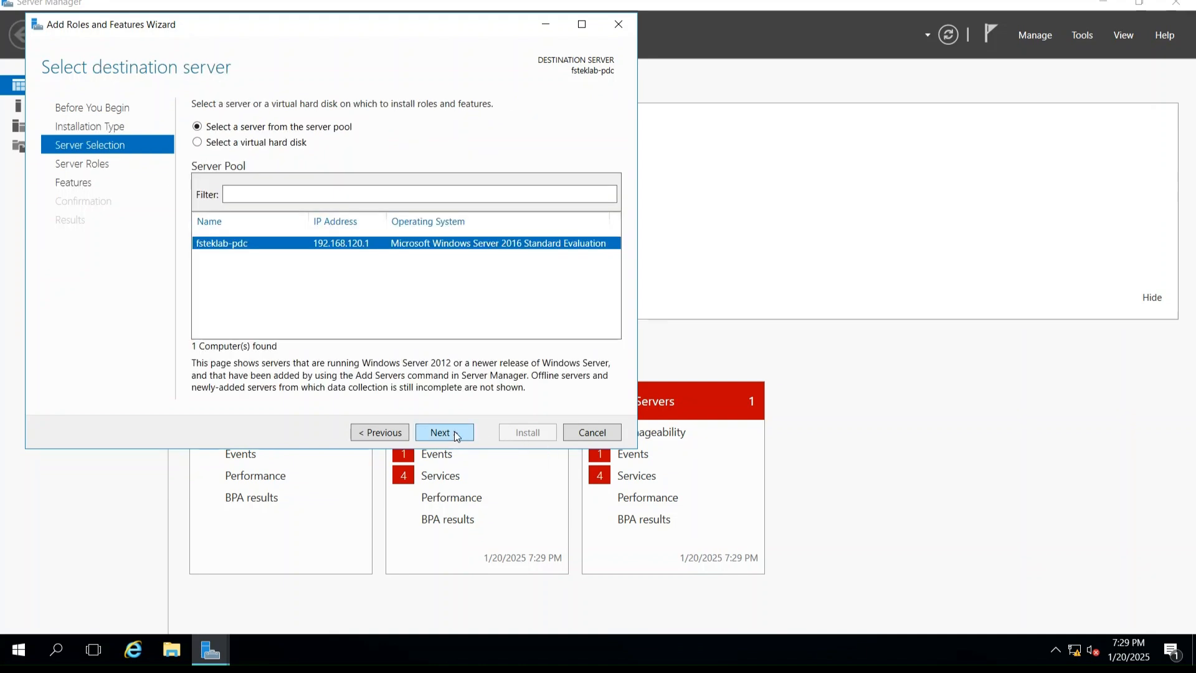
click(455, 432)
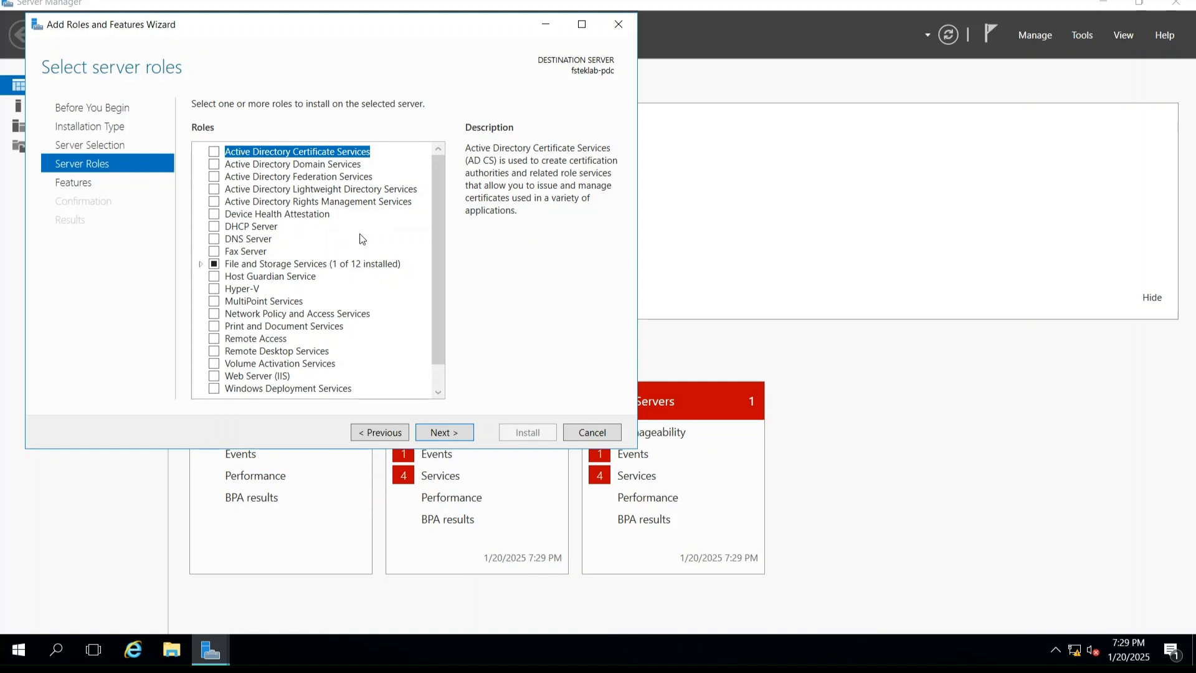
- Select the Active Directory Domain Services and DNS Server roles, including their required features and management tools
click(214, 164)
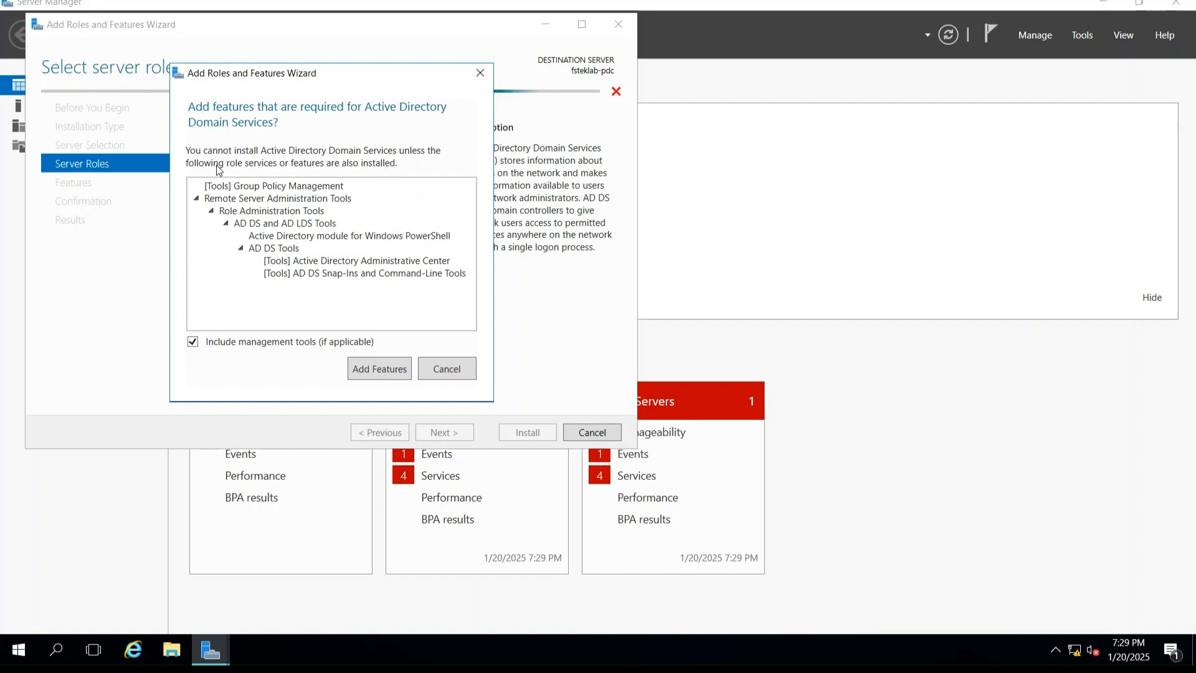
click(376, 373)
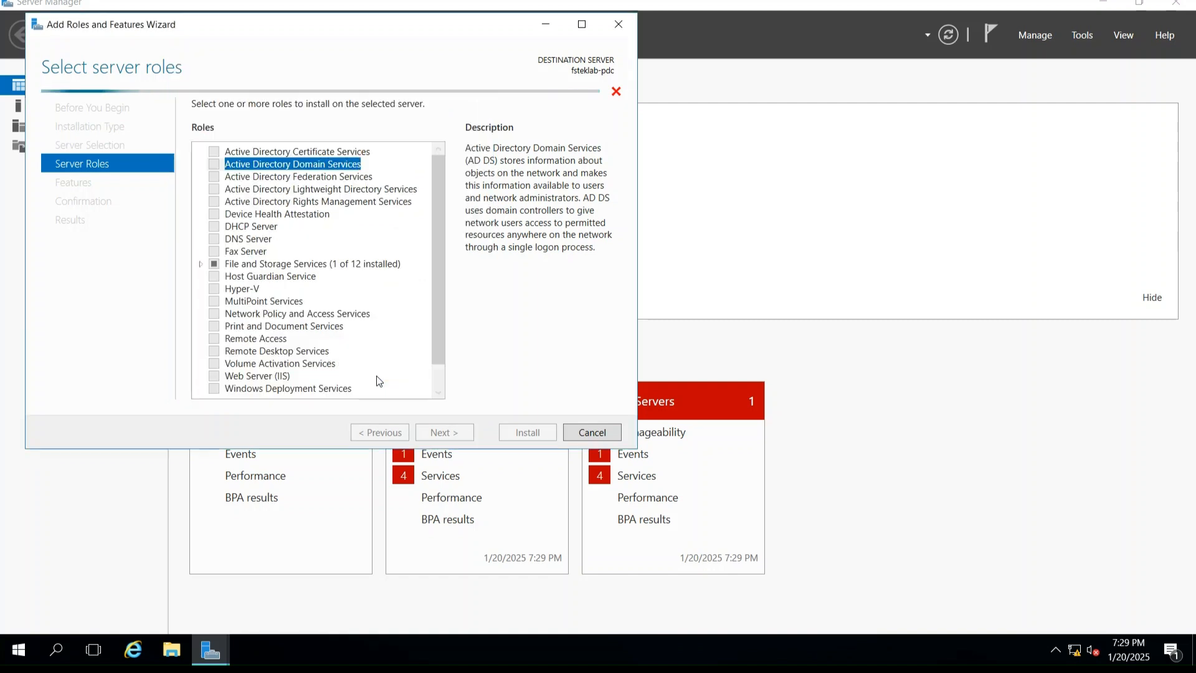
click(215, 240)
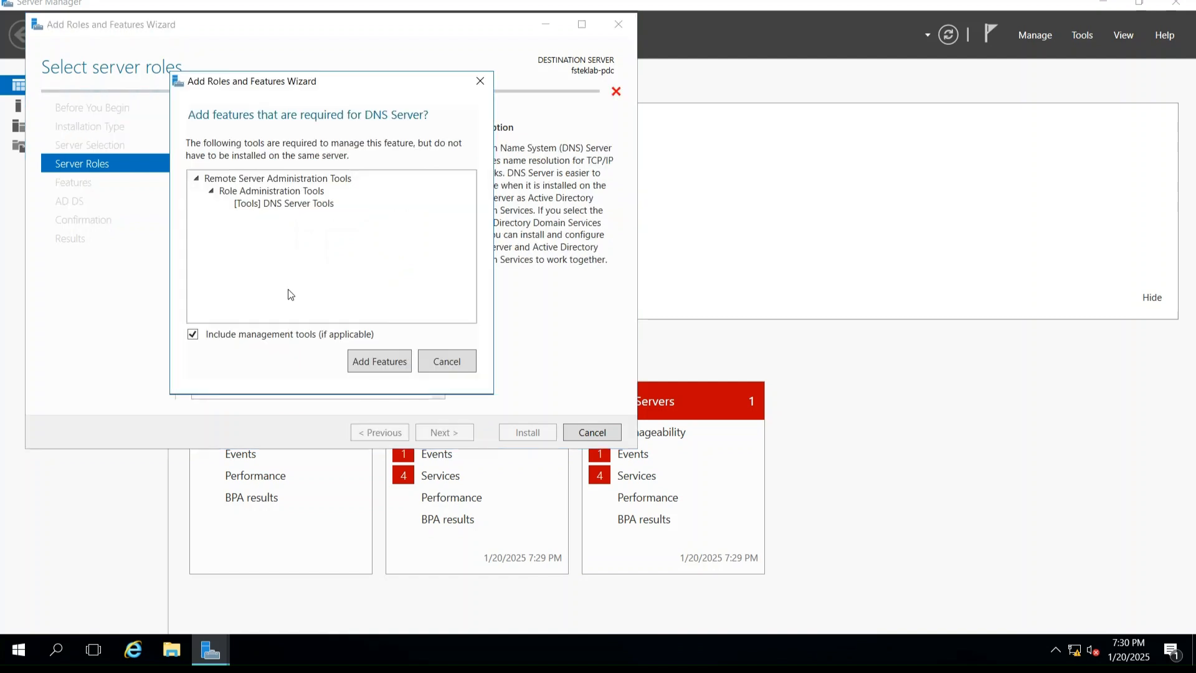
click(382, 365)
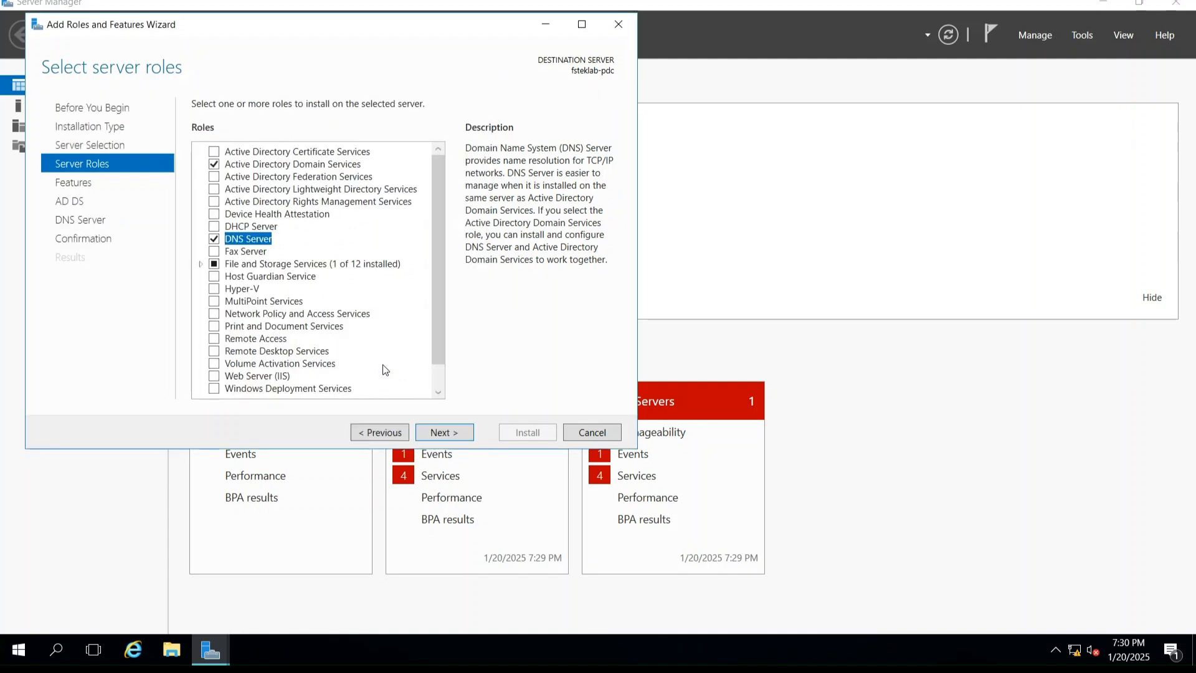
- Keep the preselected features and install the selected roles without enabling automatic restart
click(463, 434)
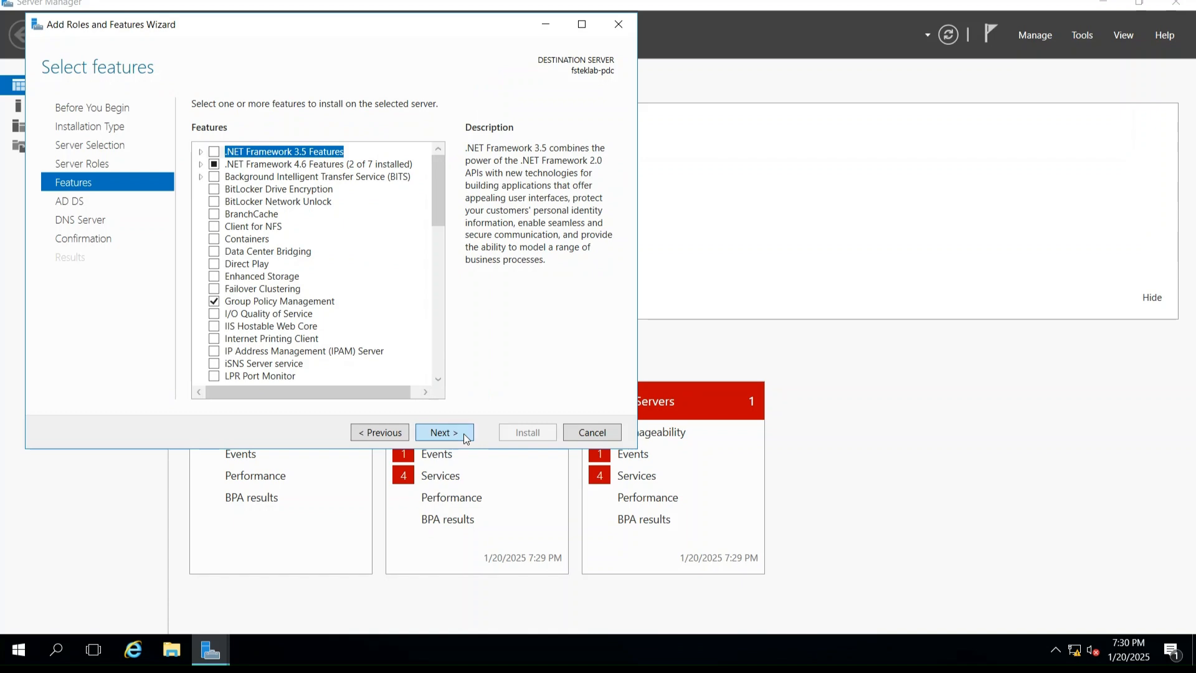
click(464, 434)
click(468, 434)
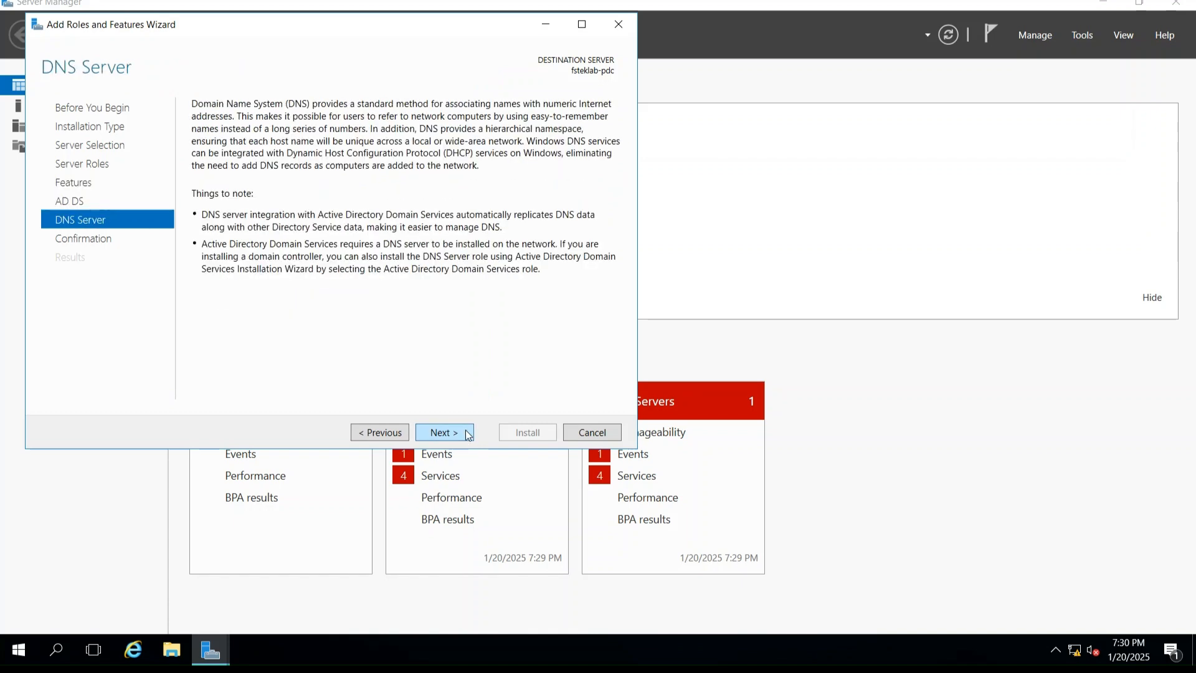
click(469, 434)
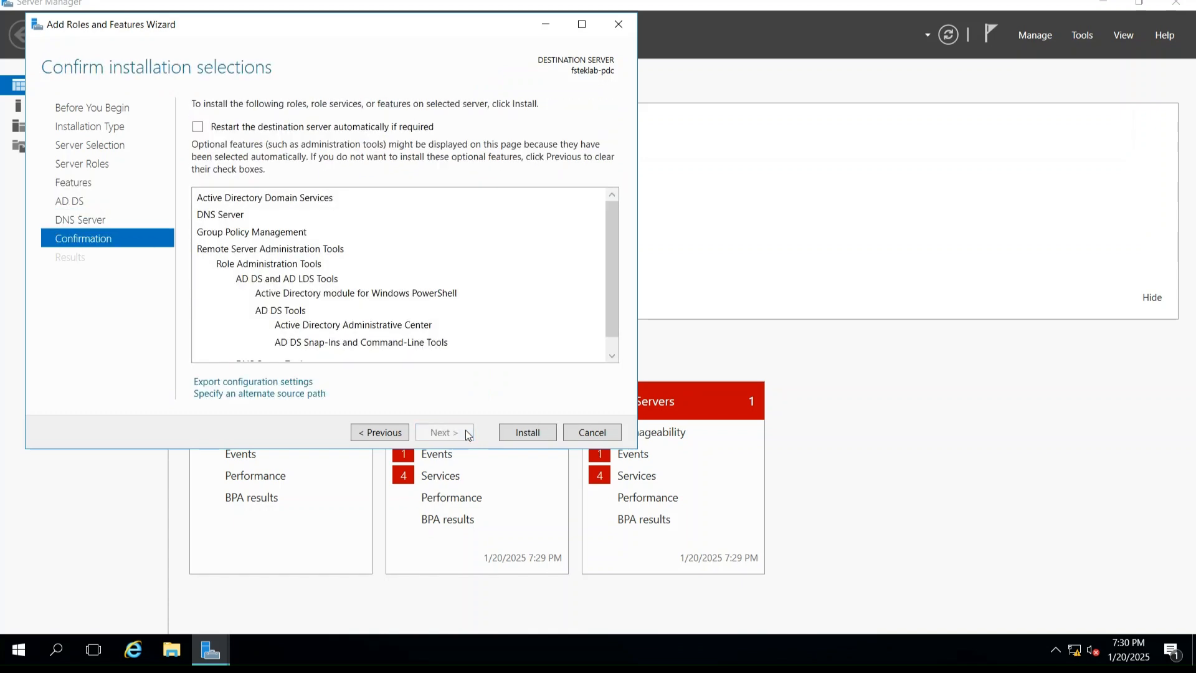
click(532, 431)
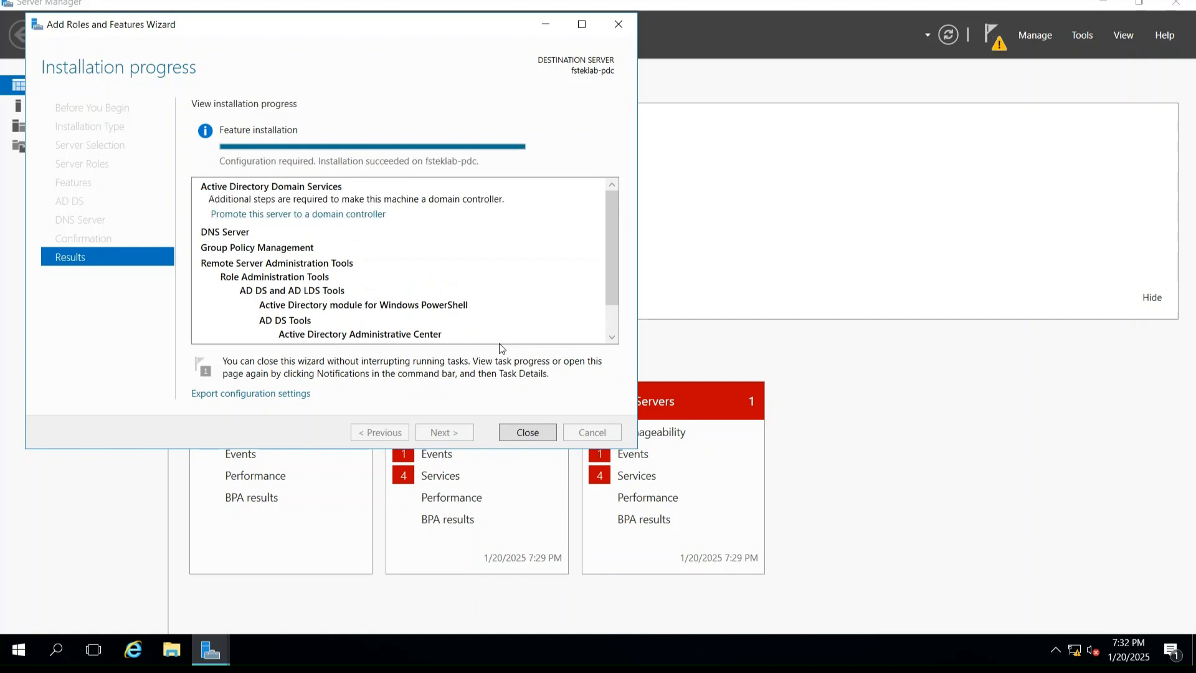
- Start promoting this server to a domain controller by adding a new forest with the root domain name fsteklab.local
click(287, 214)
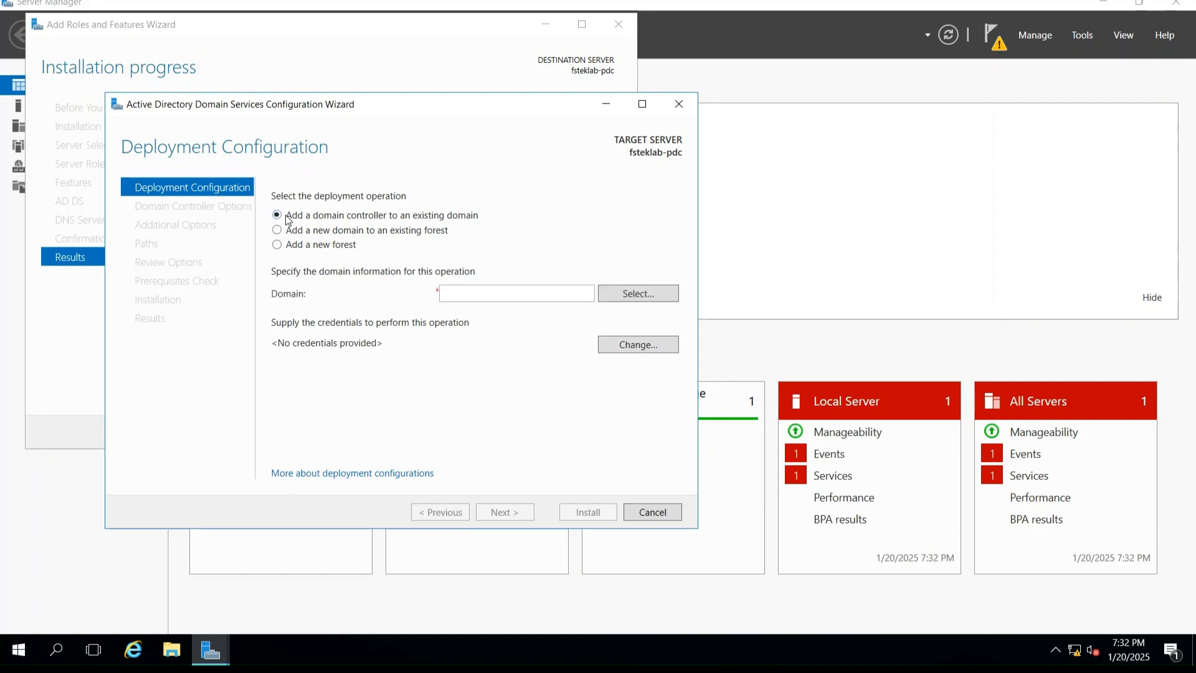
click(309, 249)
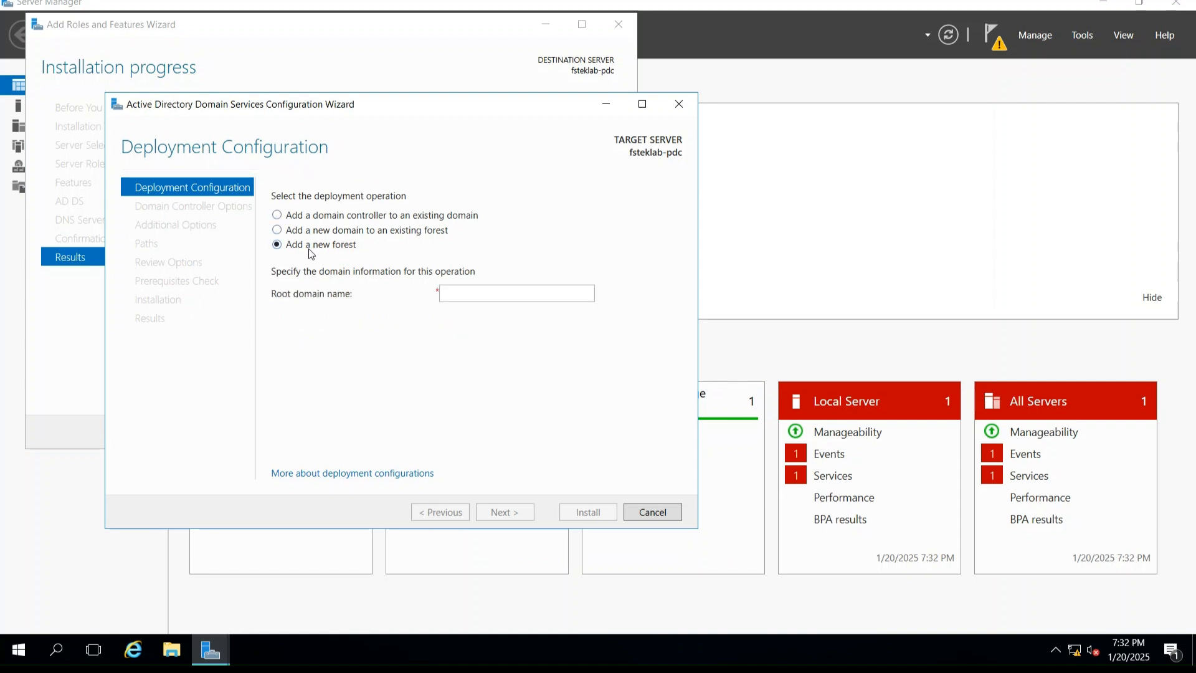
click(466, 292)
text(fsteklab)
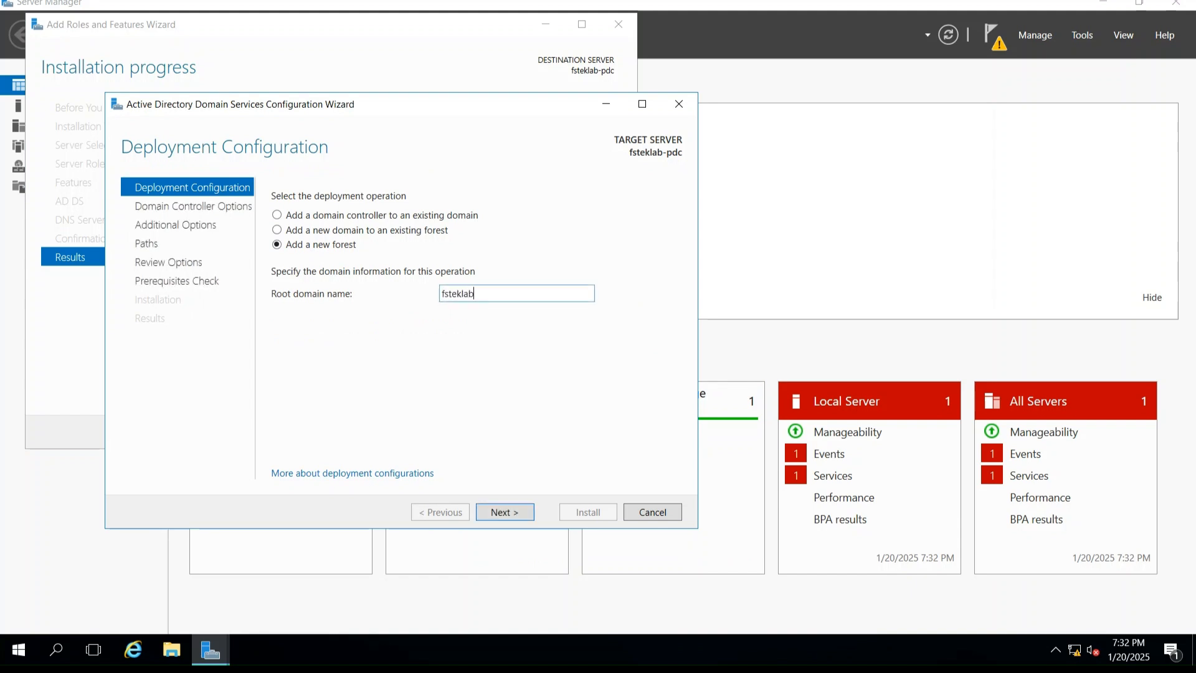
text(.local)
click(529, 513)
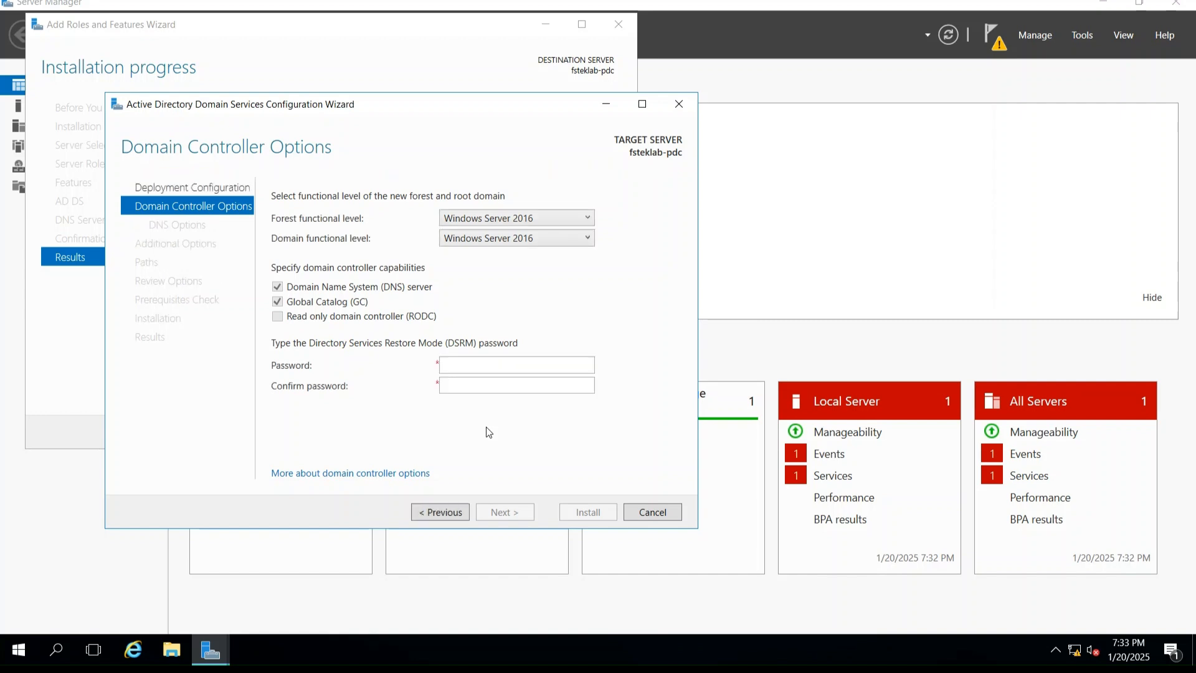
- Examine the available forest and domain functional levels, leaving both set to Windows Server 2016
click(578, 220)
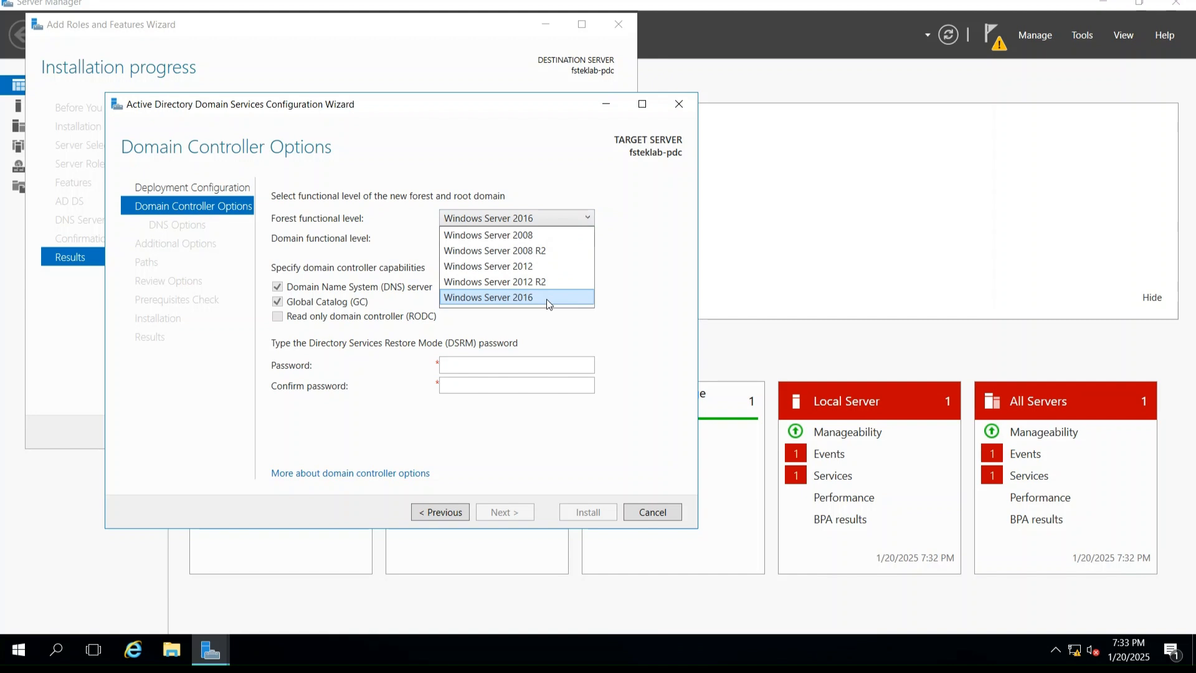
click(626, 261)
click(579, 238)
click(580, 239)
click(585, 218)
click(574, 232)
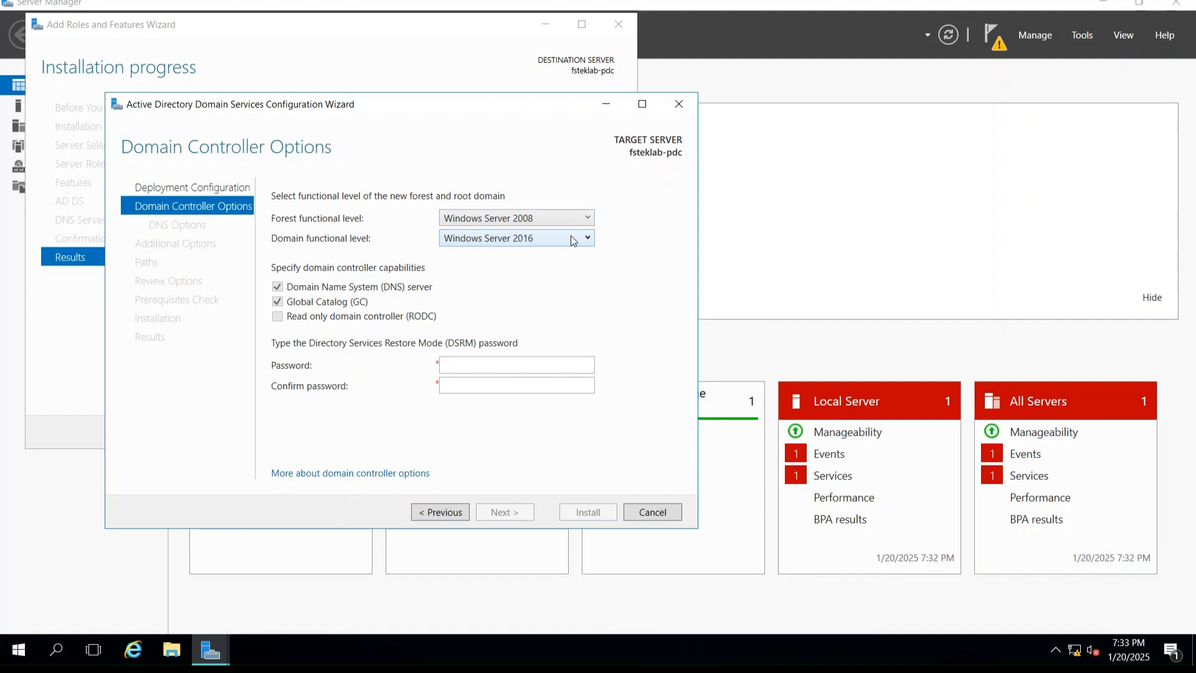
click(574, 239)
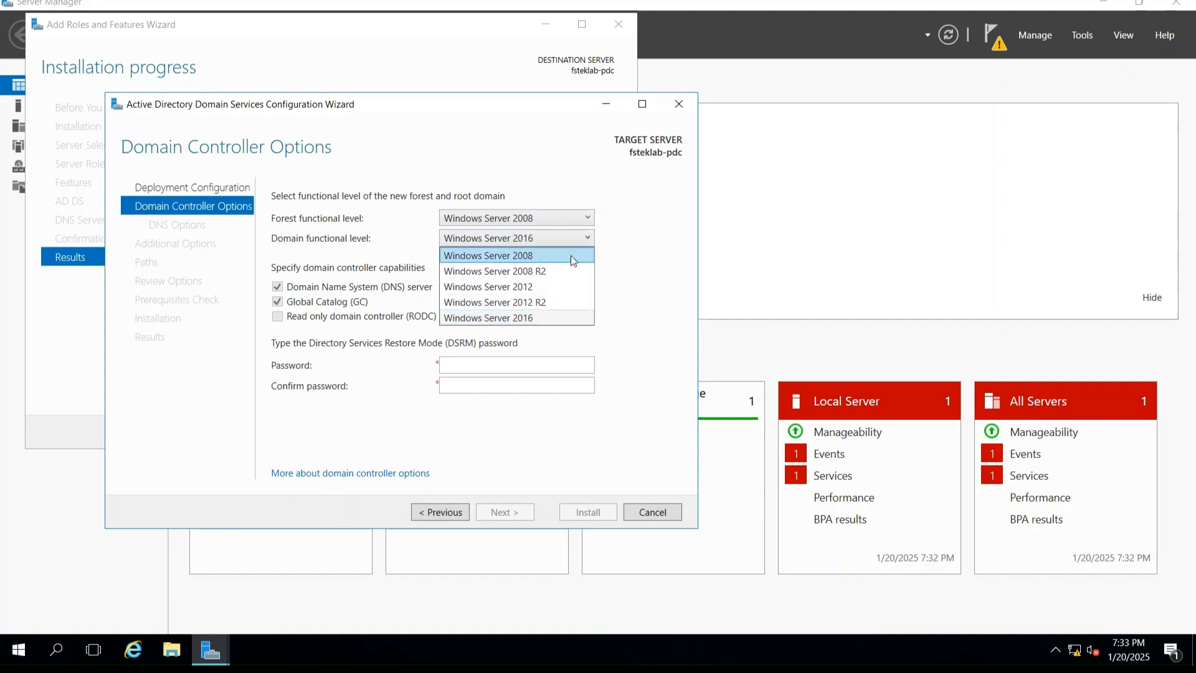
click(572, 319)
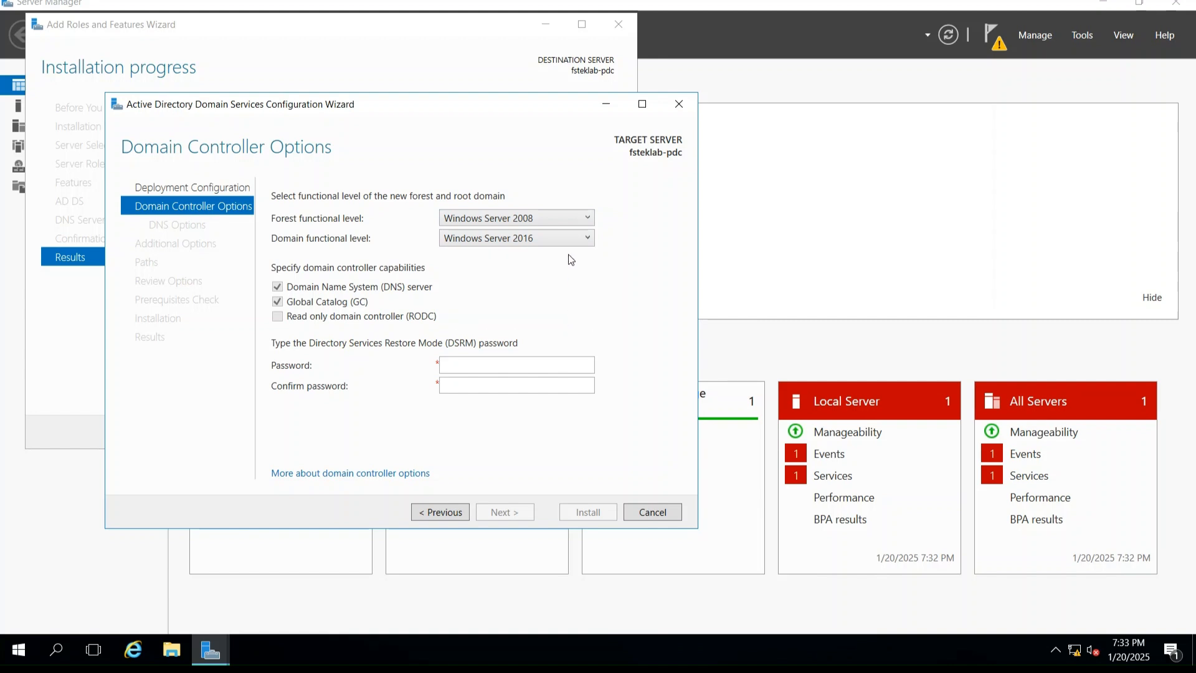
click(579, 218)
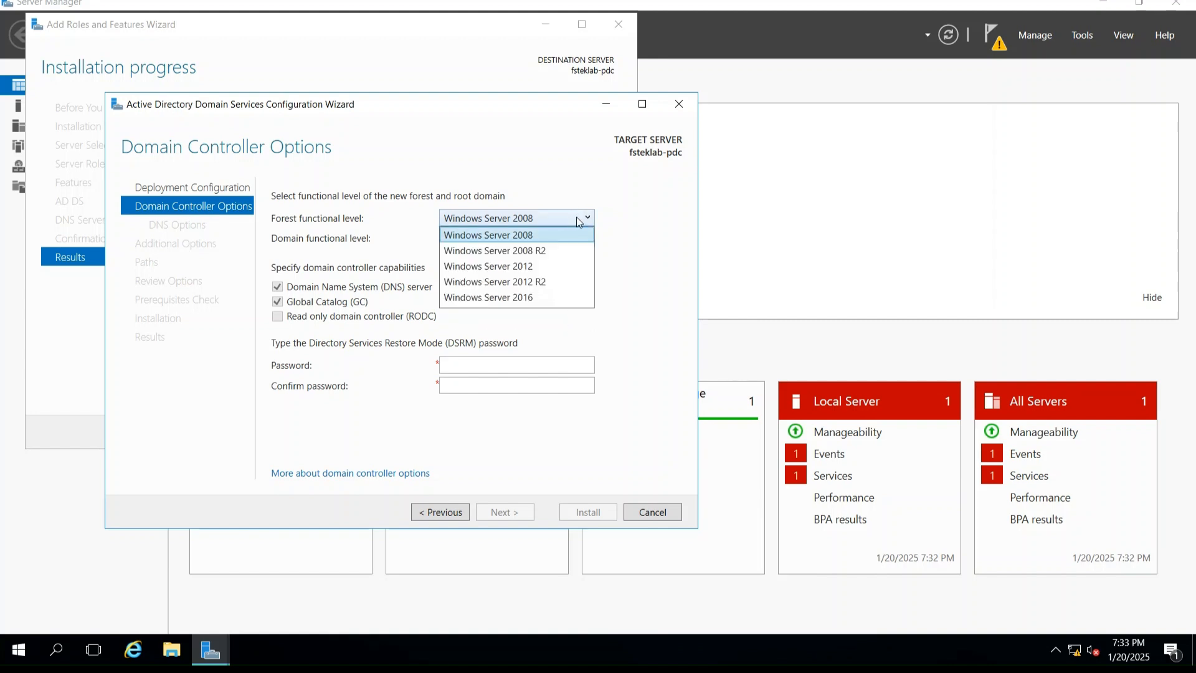
click(564, 303)
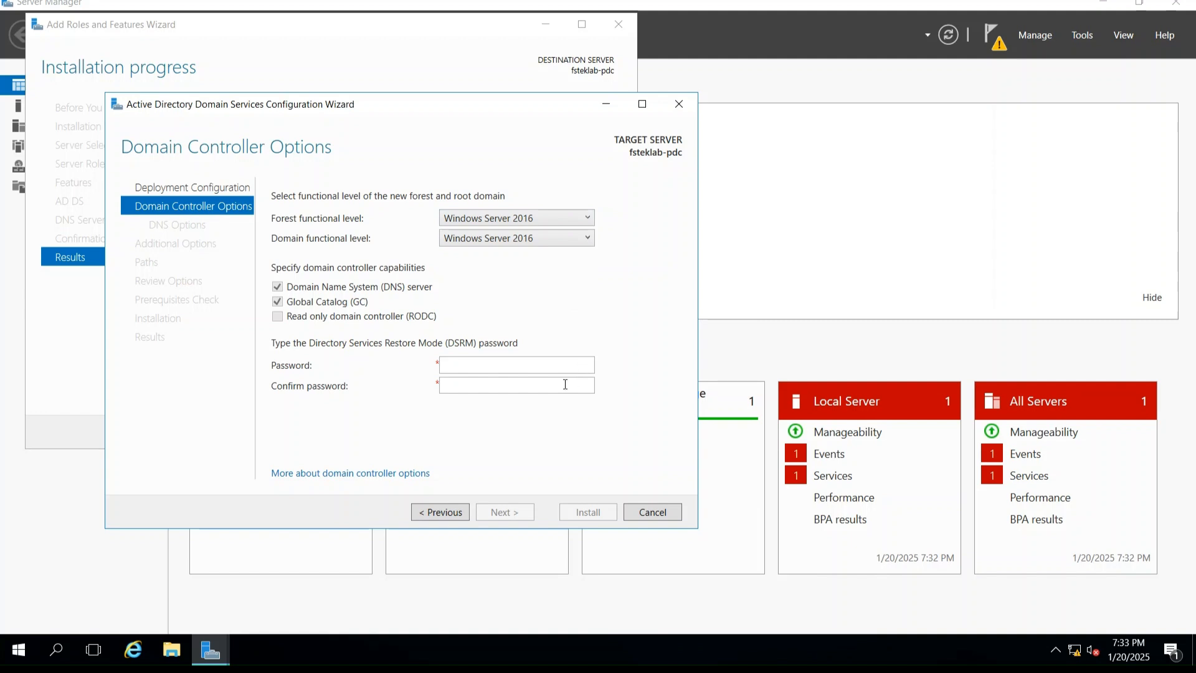
- Enter and confirm the Directory Services Restore Mode password, keeping the DNS server and Global Catalog capabilities
click(529, 372)
text(•••••••)
key(Tab)
text(•••••••)
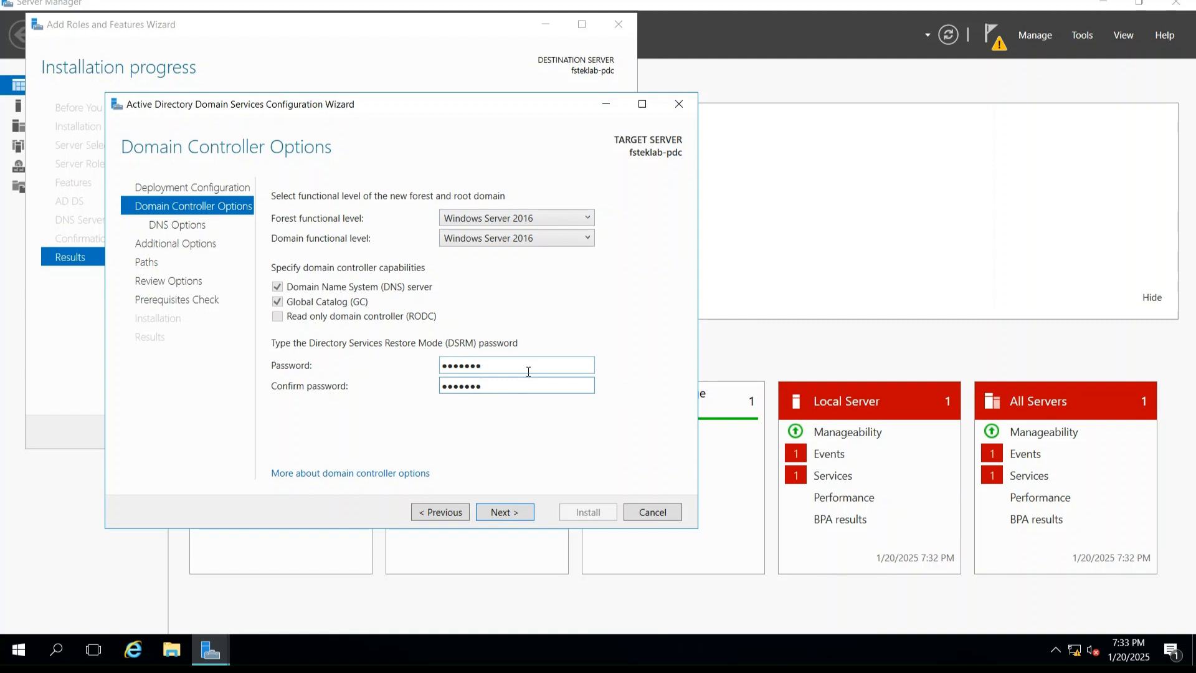
click(528, 515)
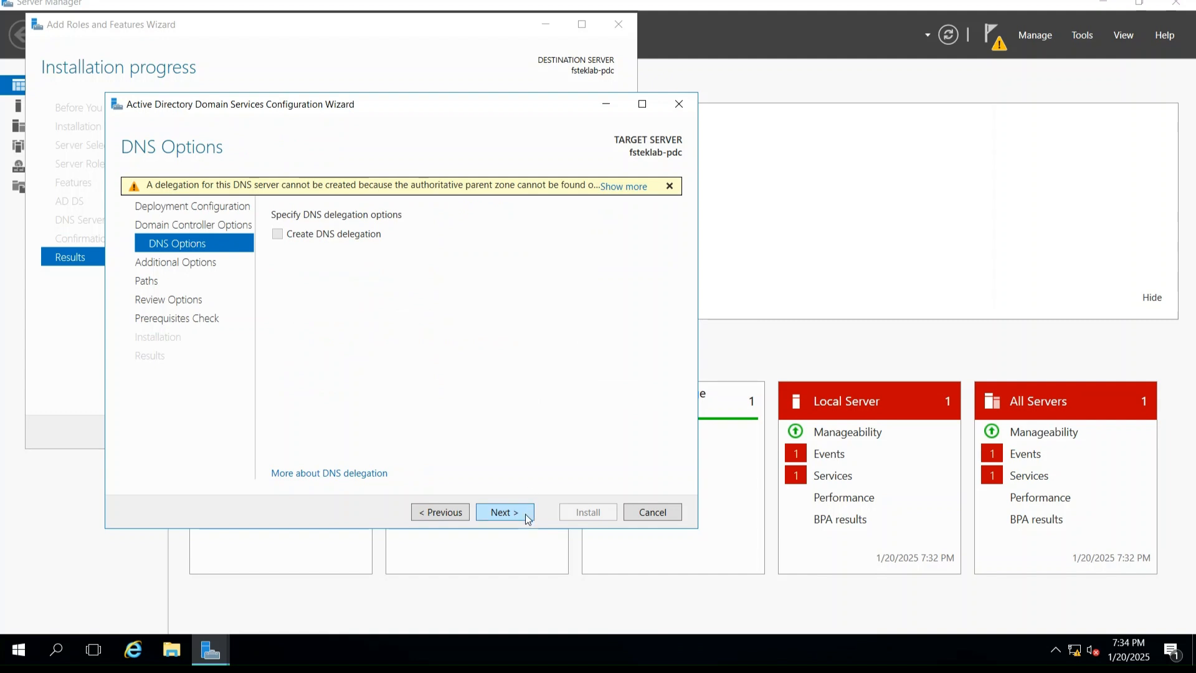
- Continue without DNS delegation, keeping the NetBIOS domain name FSTEKLAB and the default database, log files and SYSVOL folders
click(526, 512)
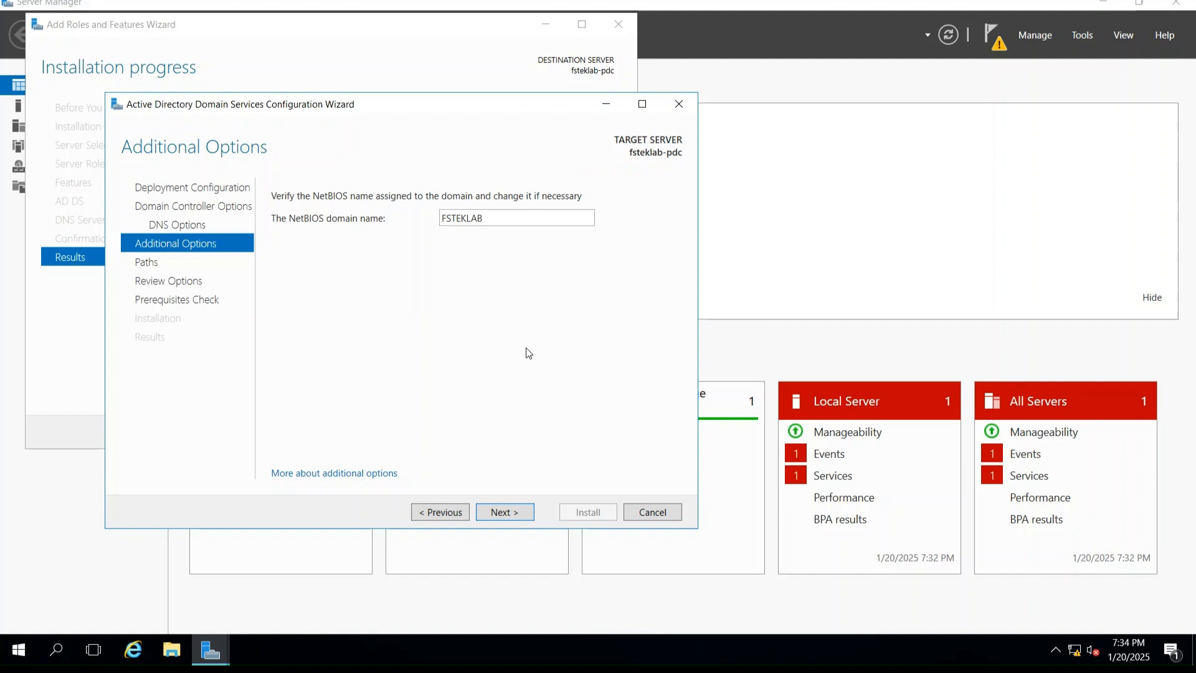
click(506, 515)
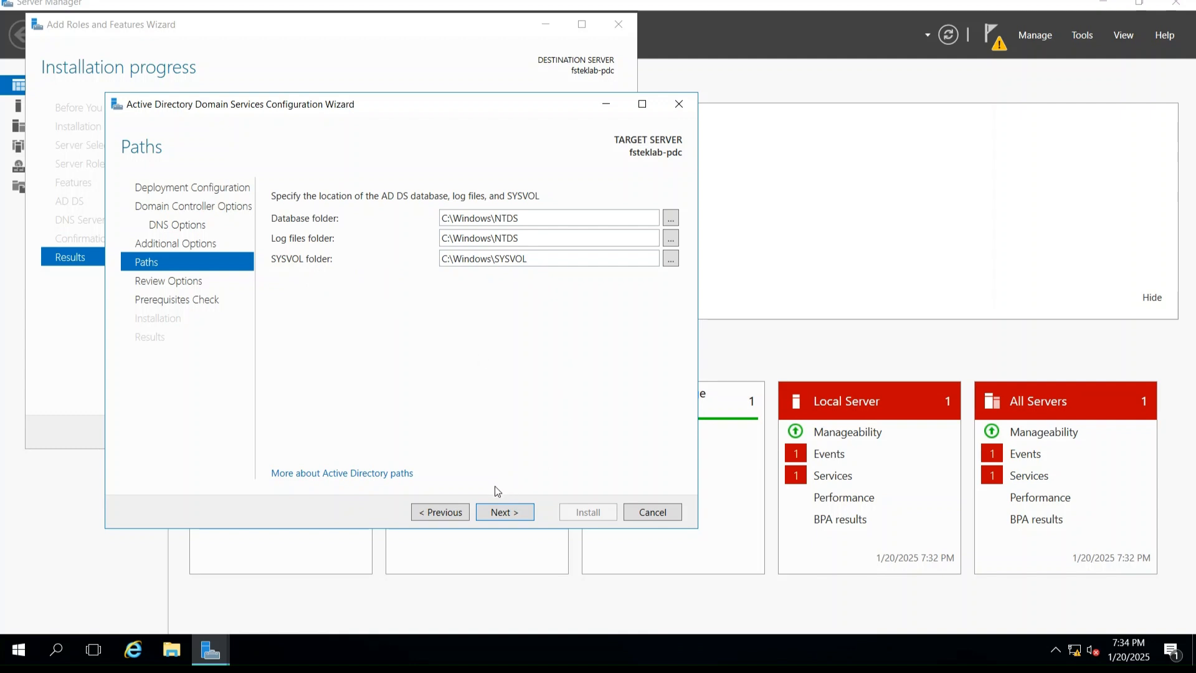
click(522, 512)
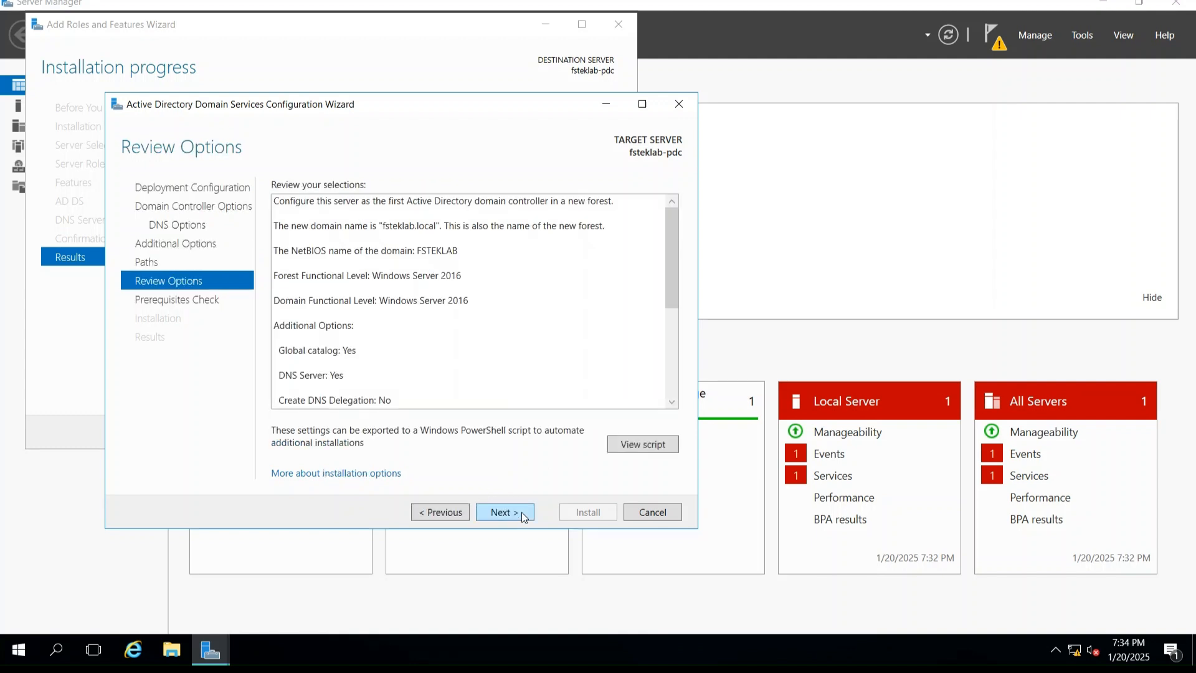
- Review the selections and prerequisite results, then install the domain controller configuration and dismiss the restart notice
drag(671, 293, 678, 408)
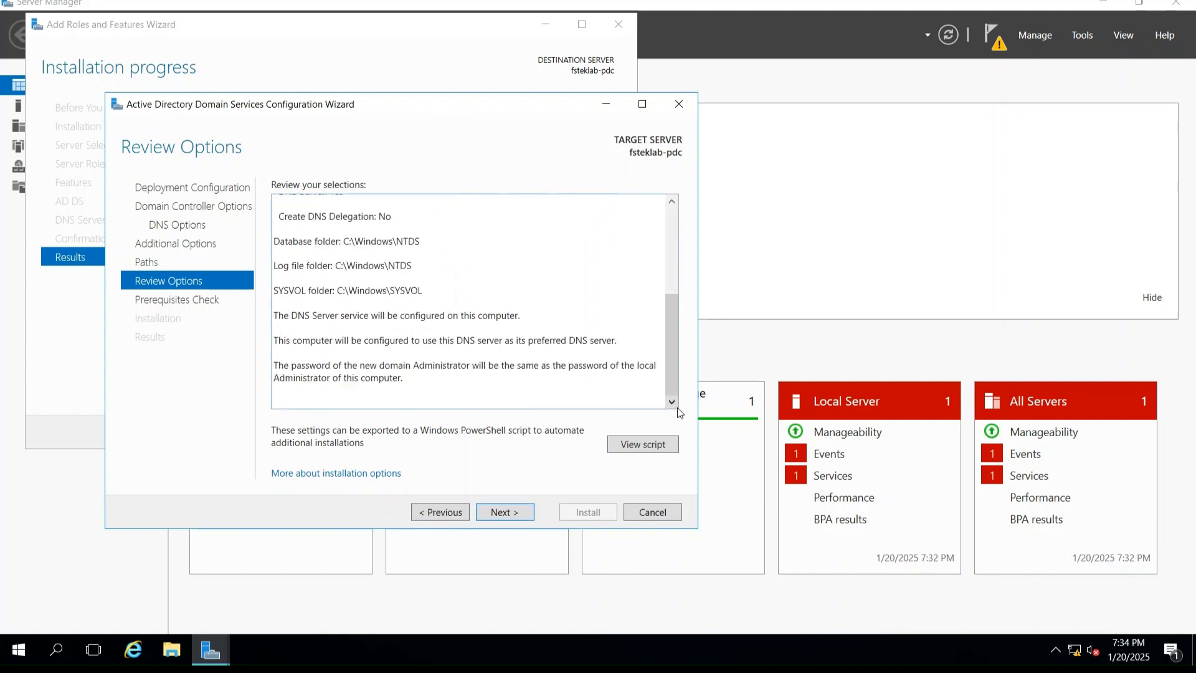
click(519, 514)
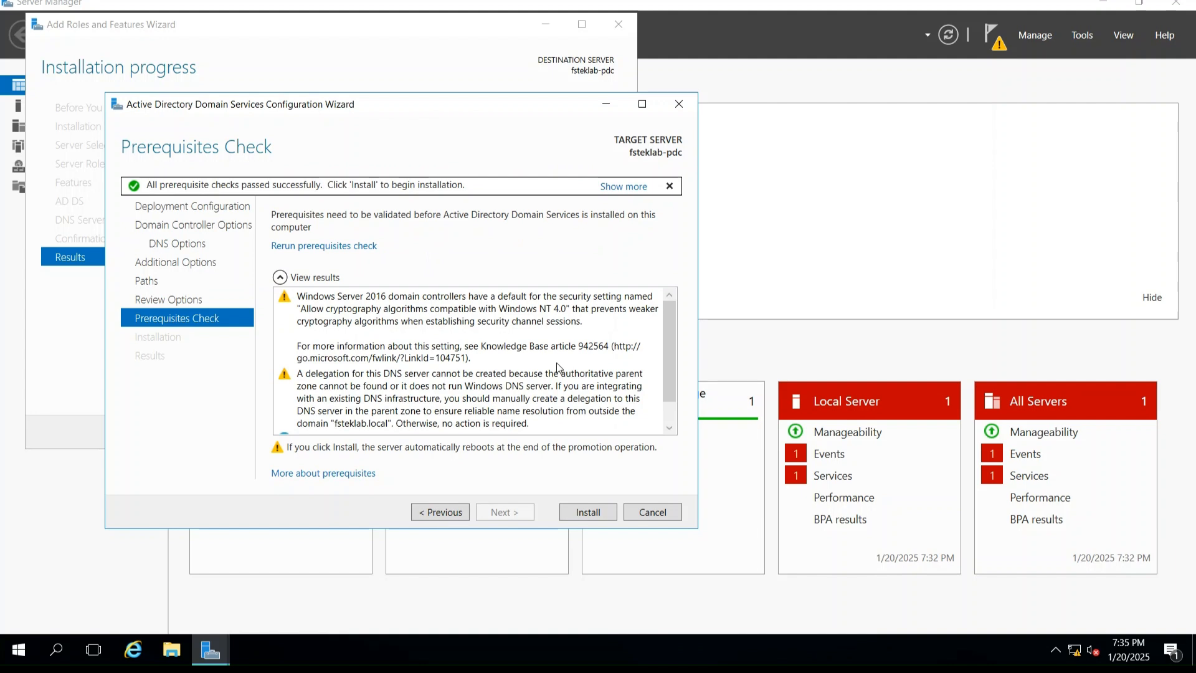
drag(665, 380, 668, 438)
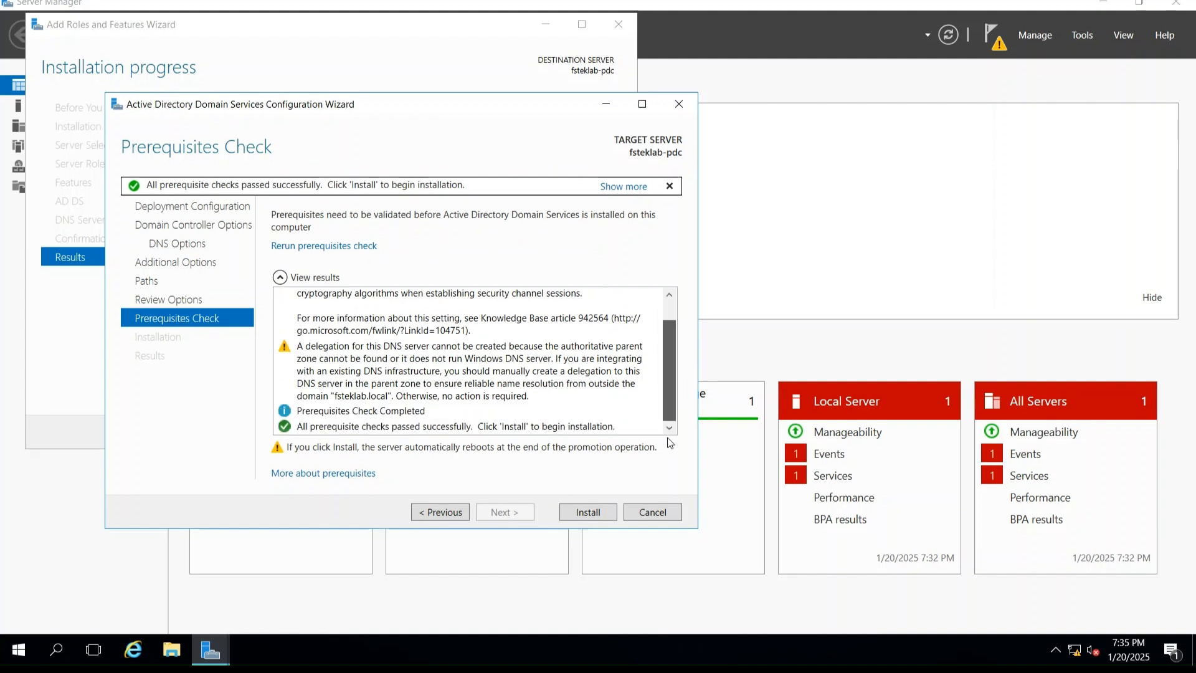
click(584, 518)
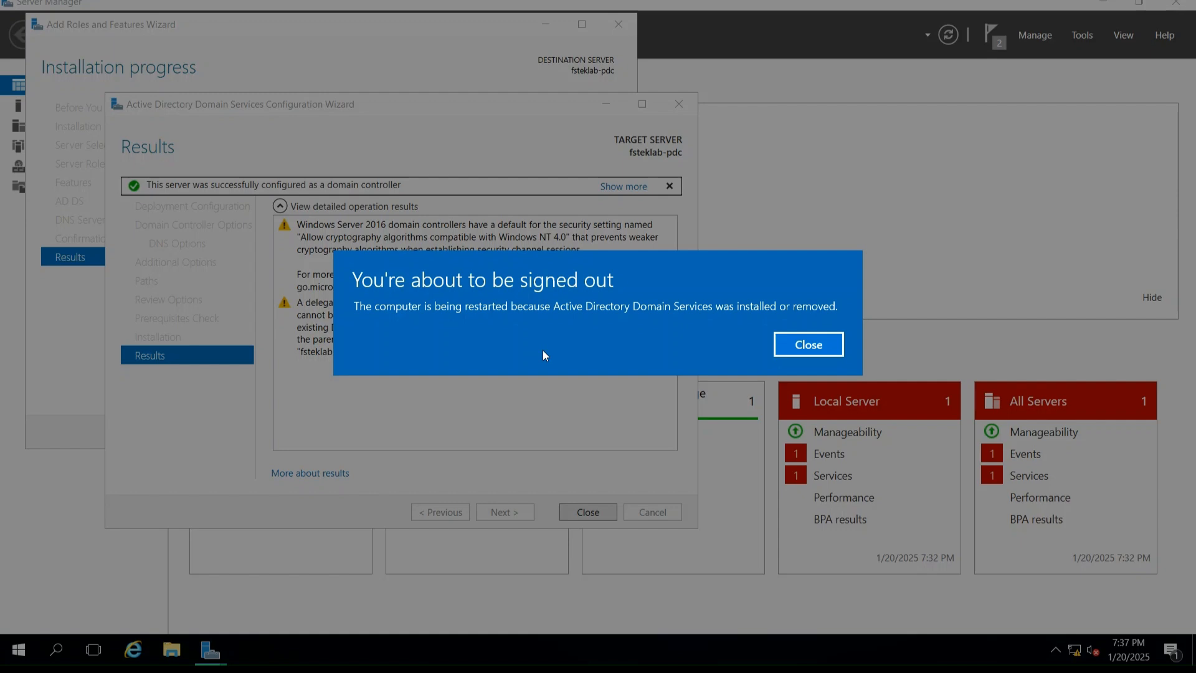
click(815, 354)
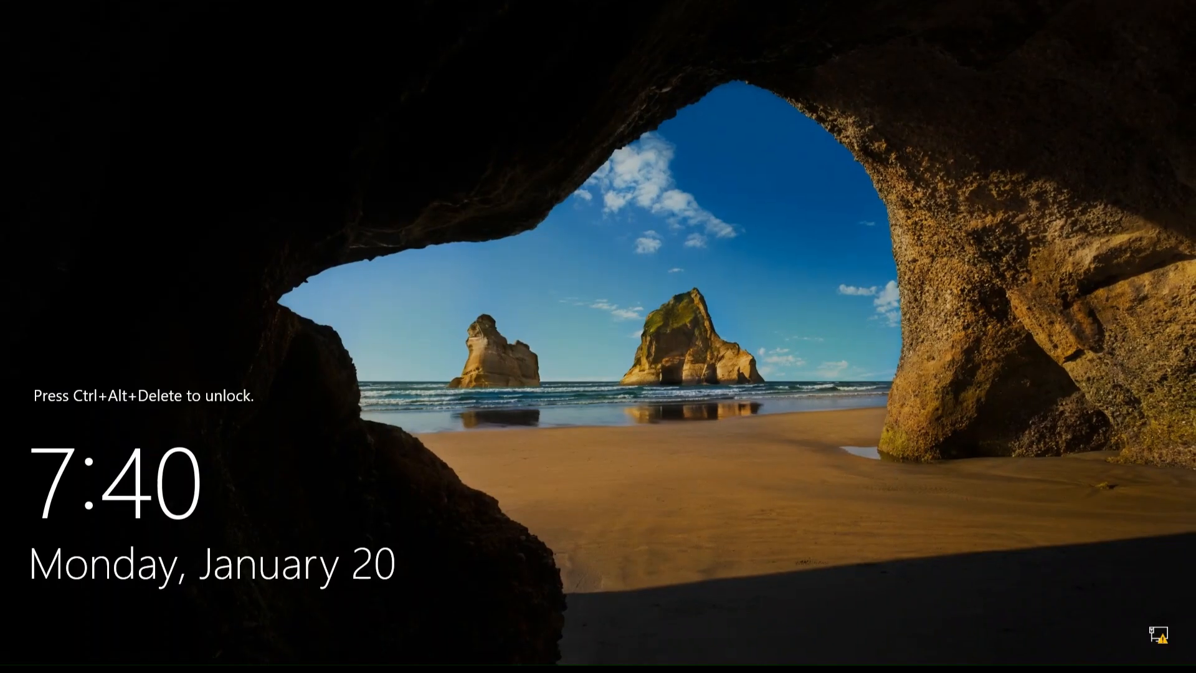
- Unlock the restarted server and sign in as FSTEKLAB\Administrator with the account password
key(ctrl+alt+Delete)
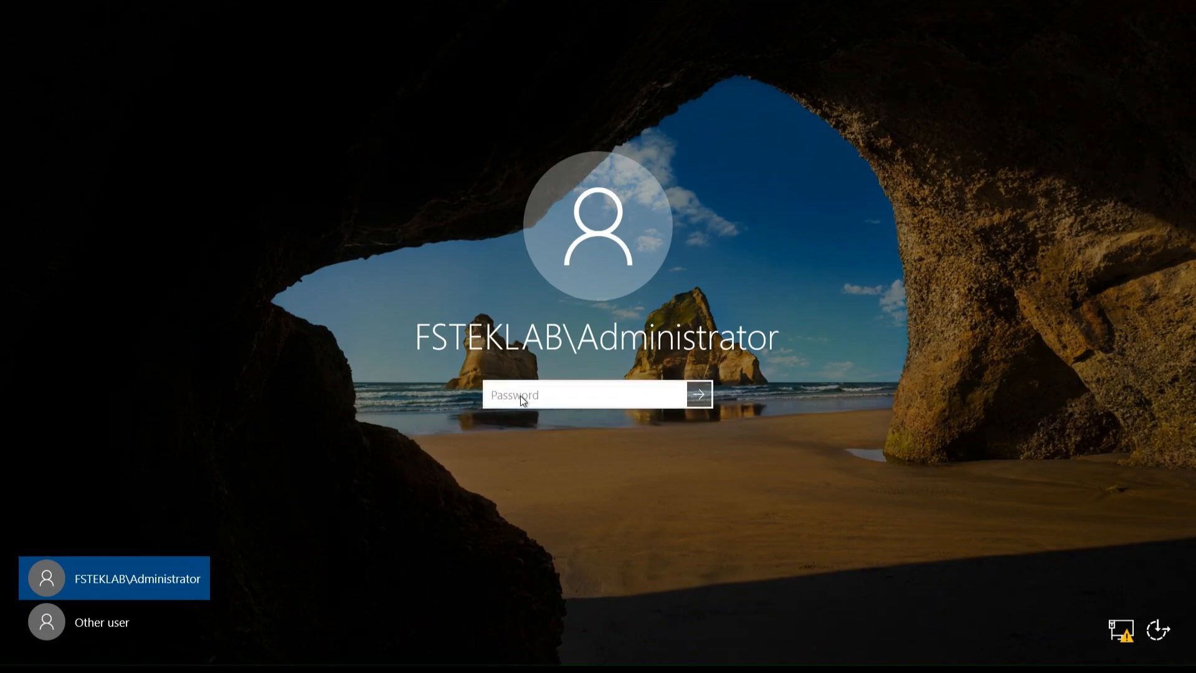
text(*******)
key(Return)
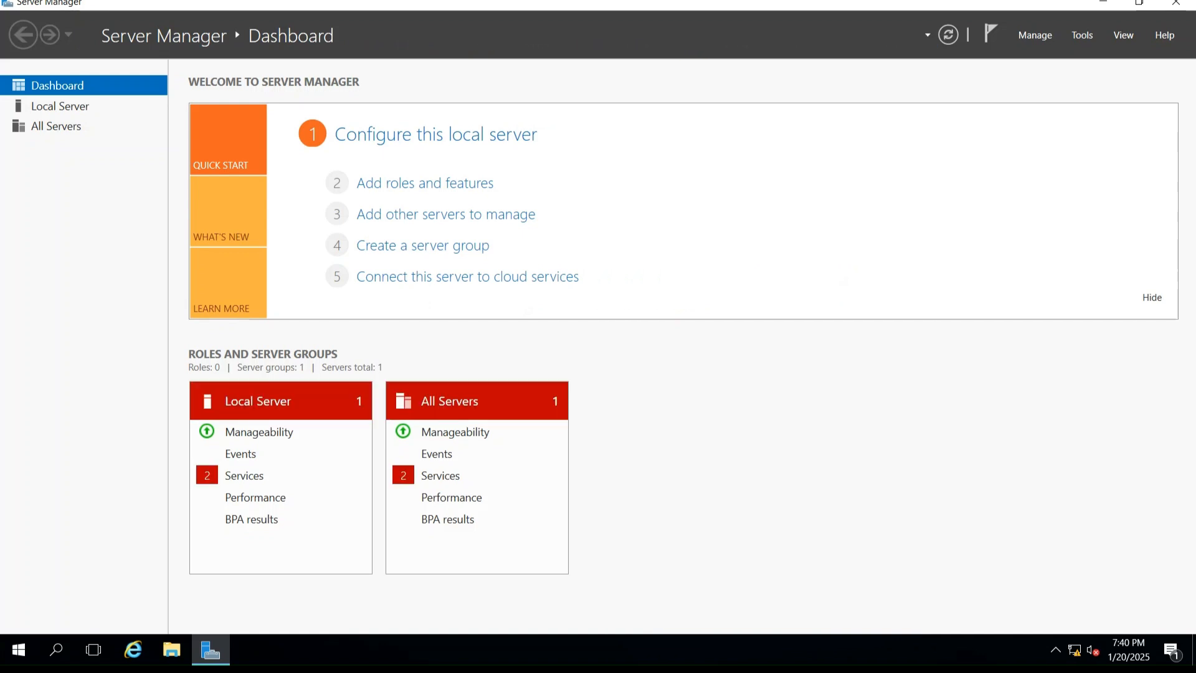
- Open the Internet Protocol Version 4 properties of the local server's Ethernet0 adapter
click(131, 110)
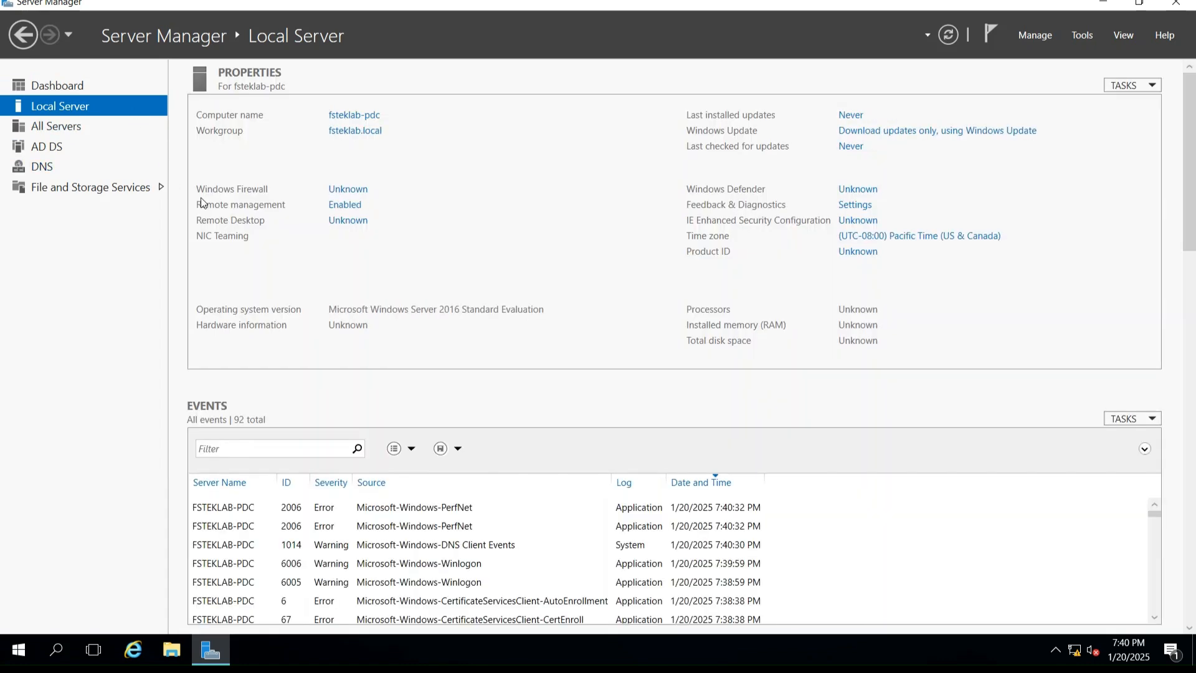
click(368, 253)
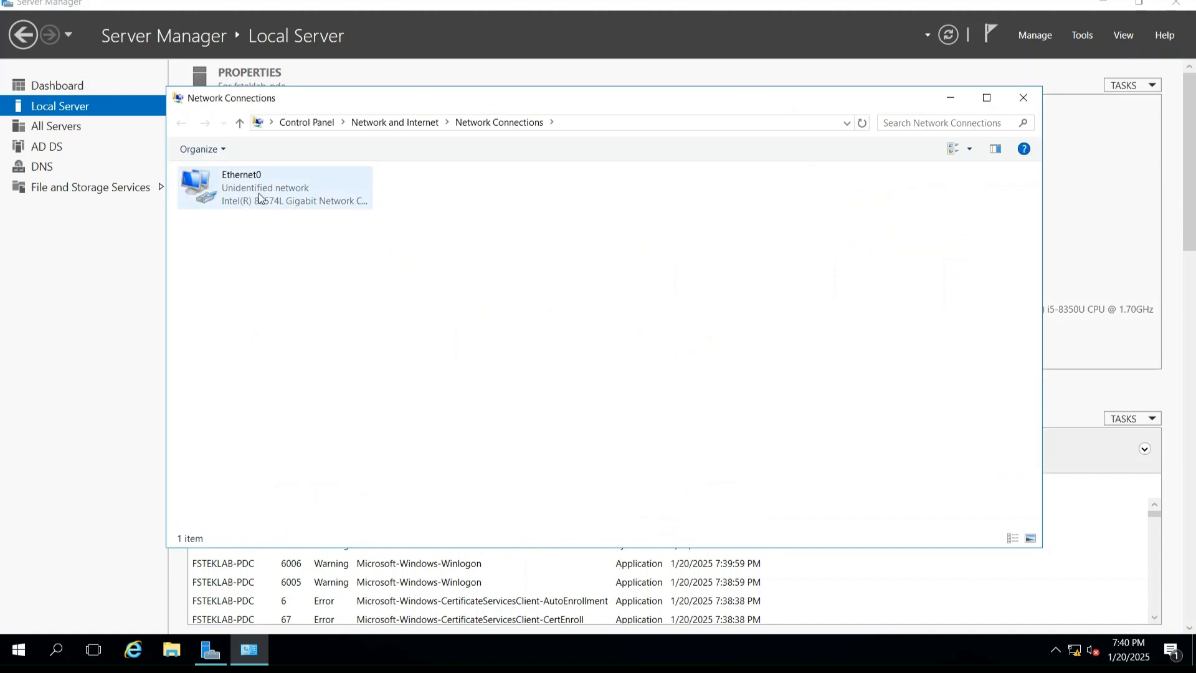
right_click(259, 193)
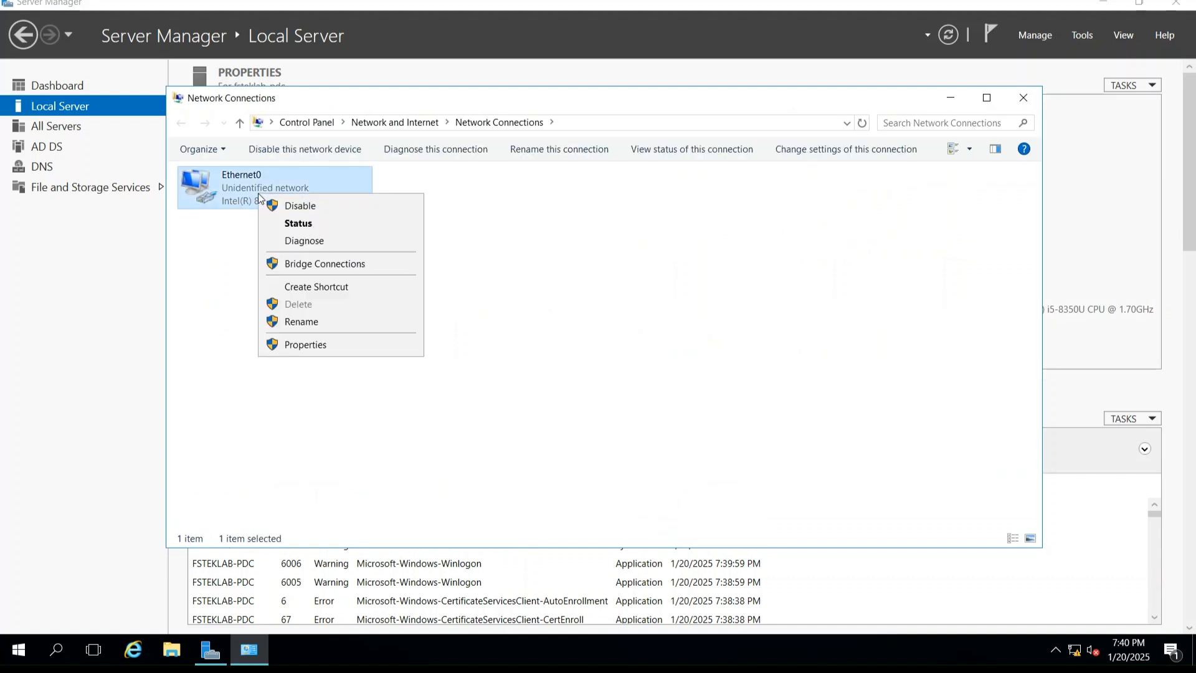
click(336, 347)
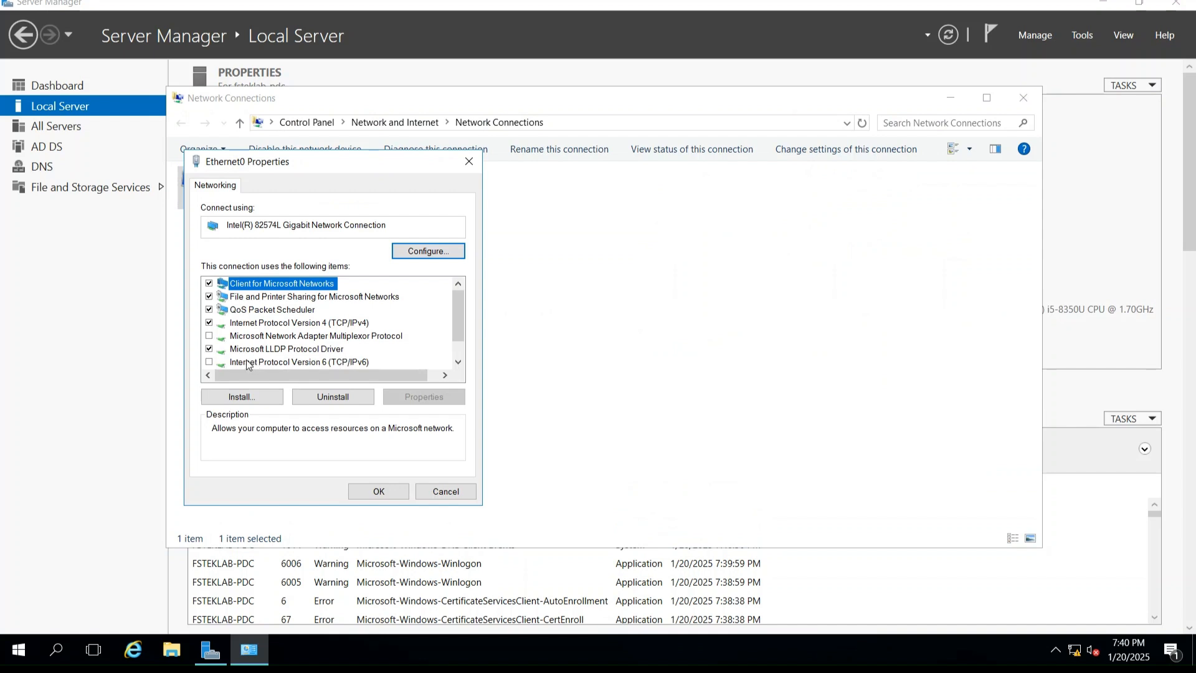
click(458, 362)
click(458, 362)
scroll(458, 298, up, 1)
click(335, 326)
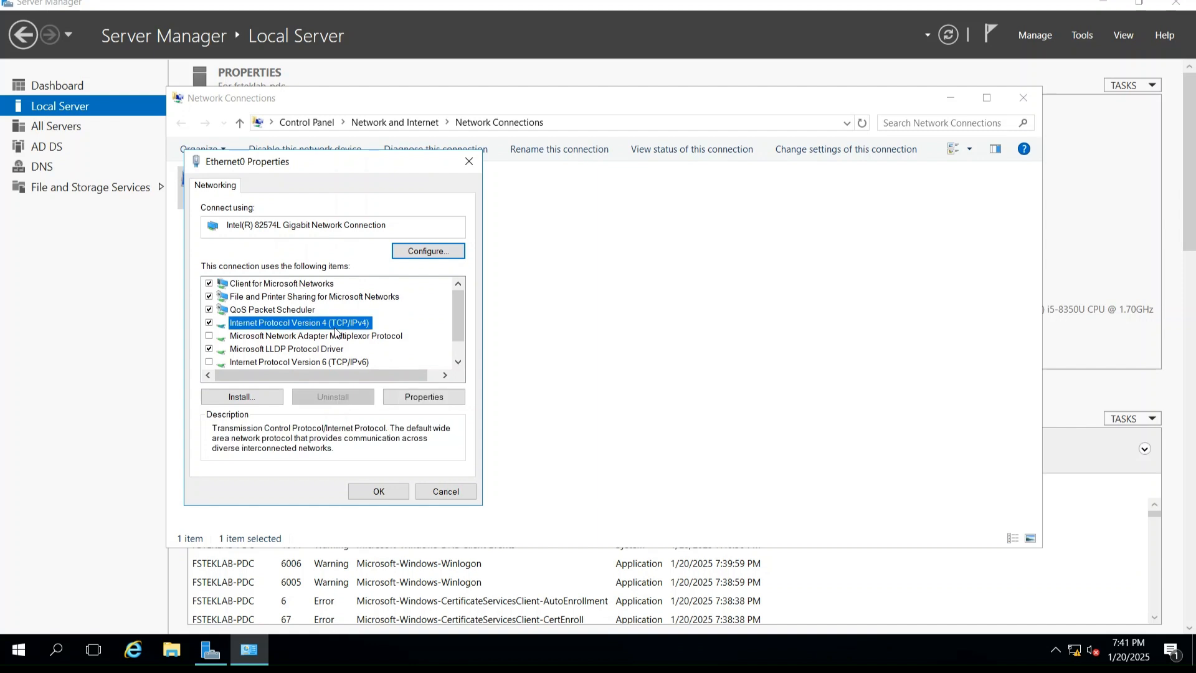
click(401, 396)
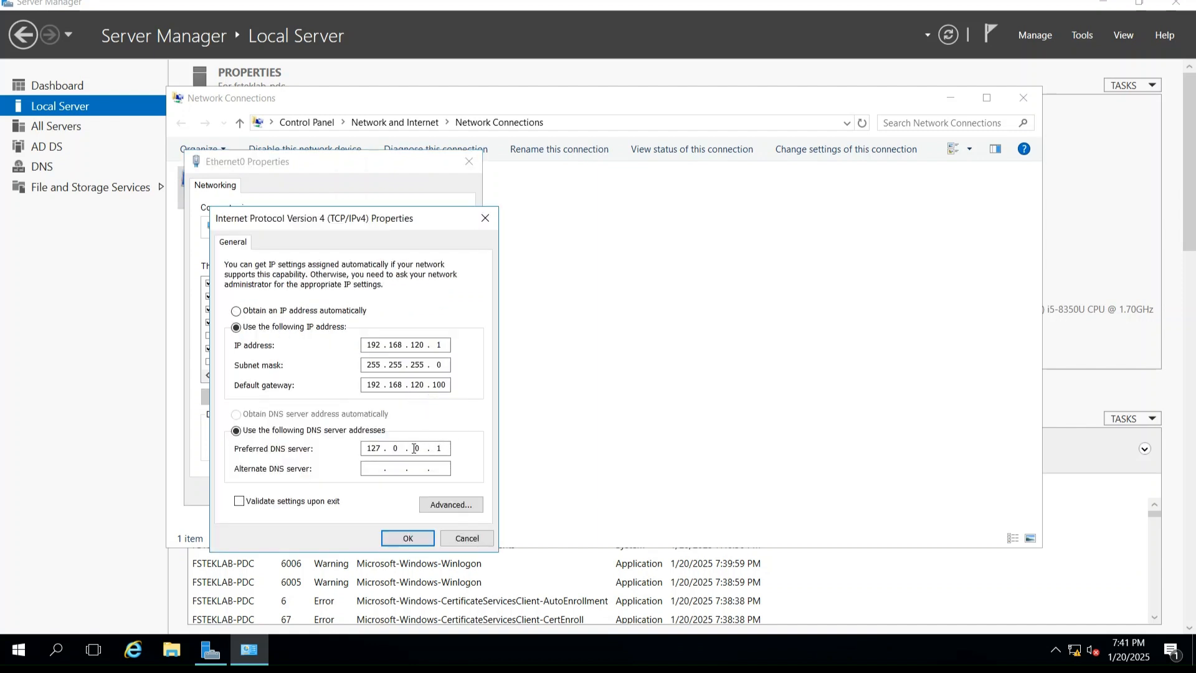
- Set the preferred DNS server to 192.168.120.1, apply it and close the network connection windows
key(BackSpace)
key(BackSpace)
key(BackSpace)
key(BackSpace)
text(192 . 168 . 120 . 1)
click(408, 539)
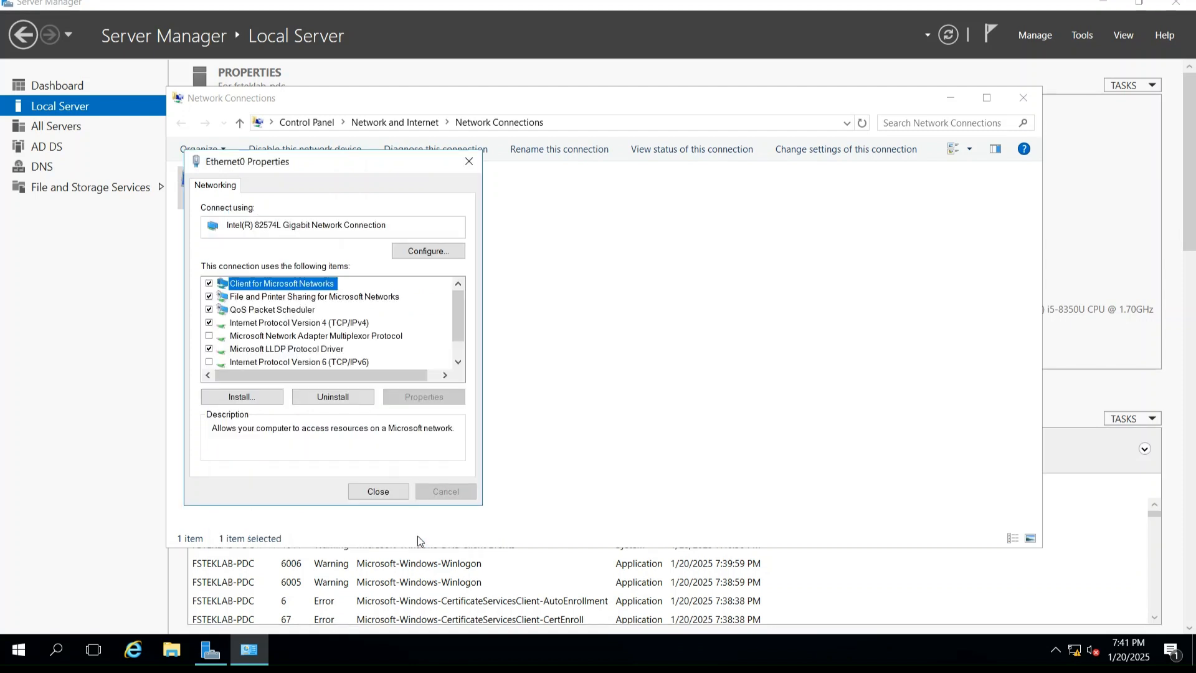
click(391, 494)
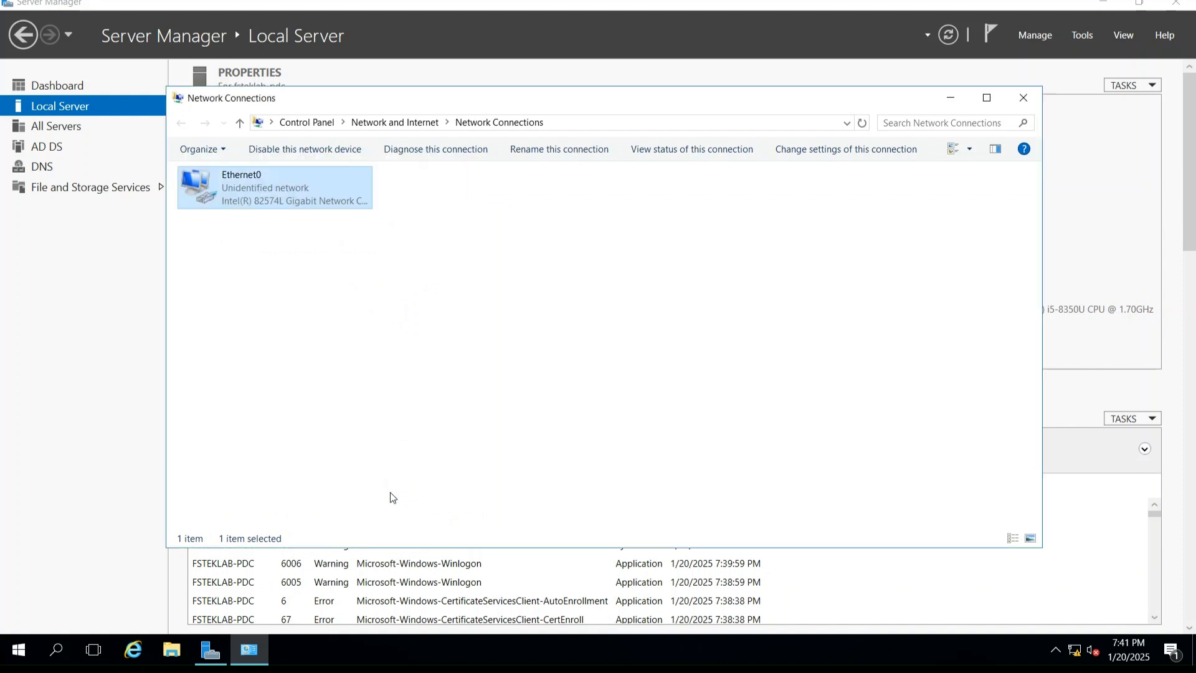
click(1024, 97)
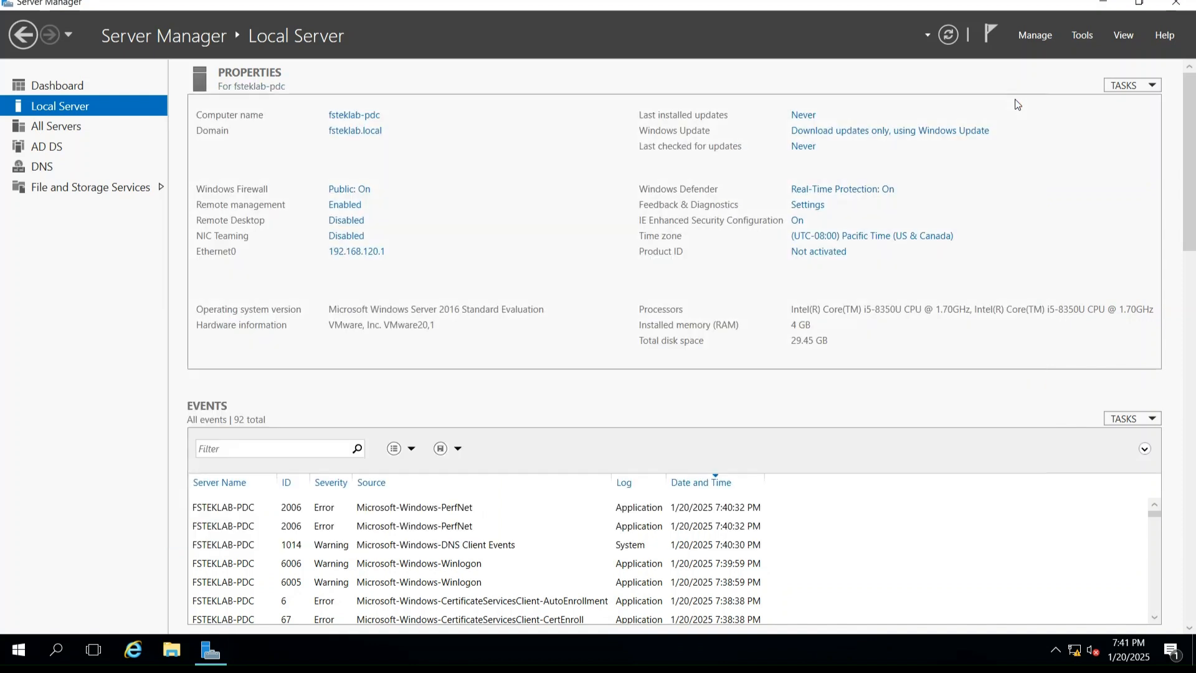
- Look through the Windows Administrative Tools for the installed Active Directory, DNS and Group Policy tools
click(17, 650)
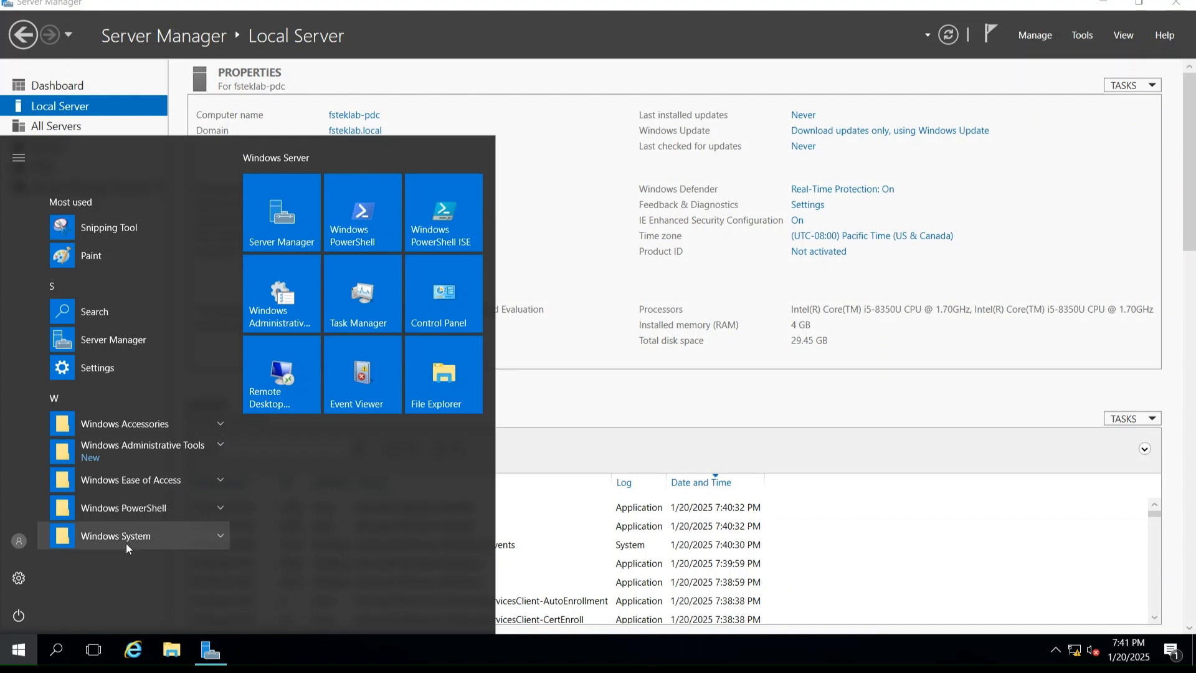
click(206, 442)
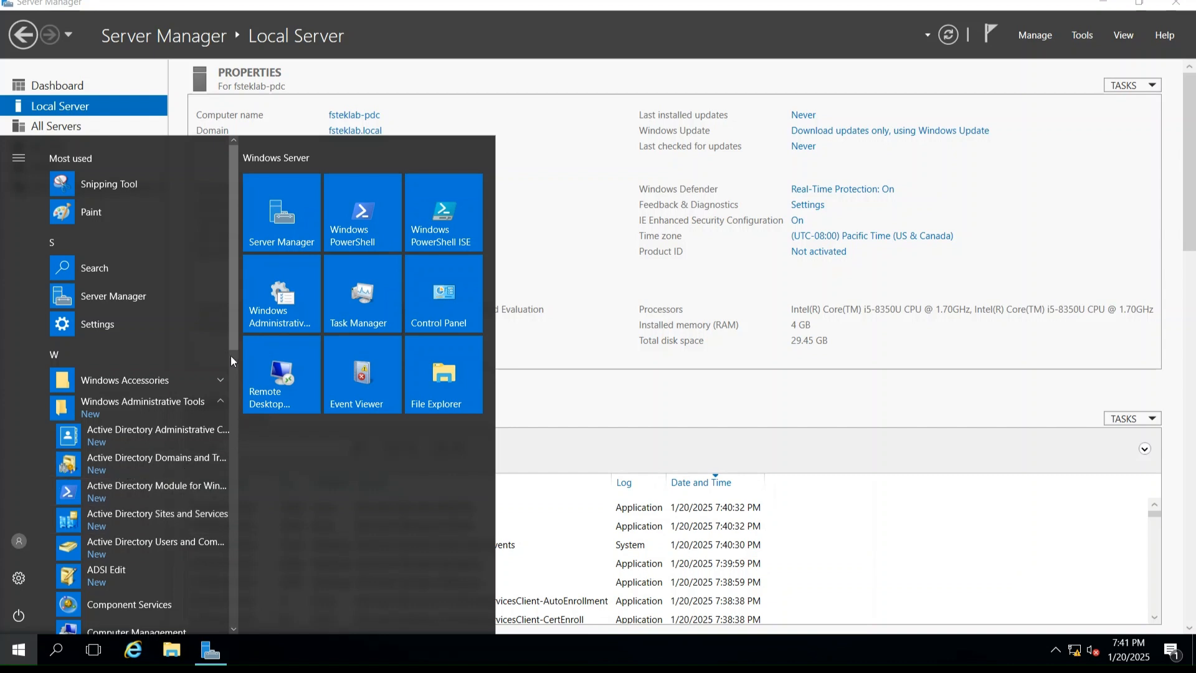
drag(231, 339, 231, 448)
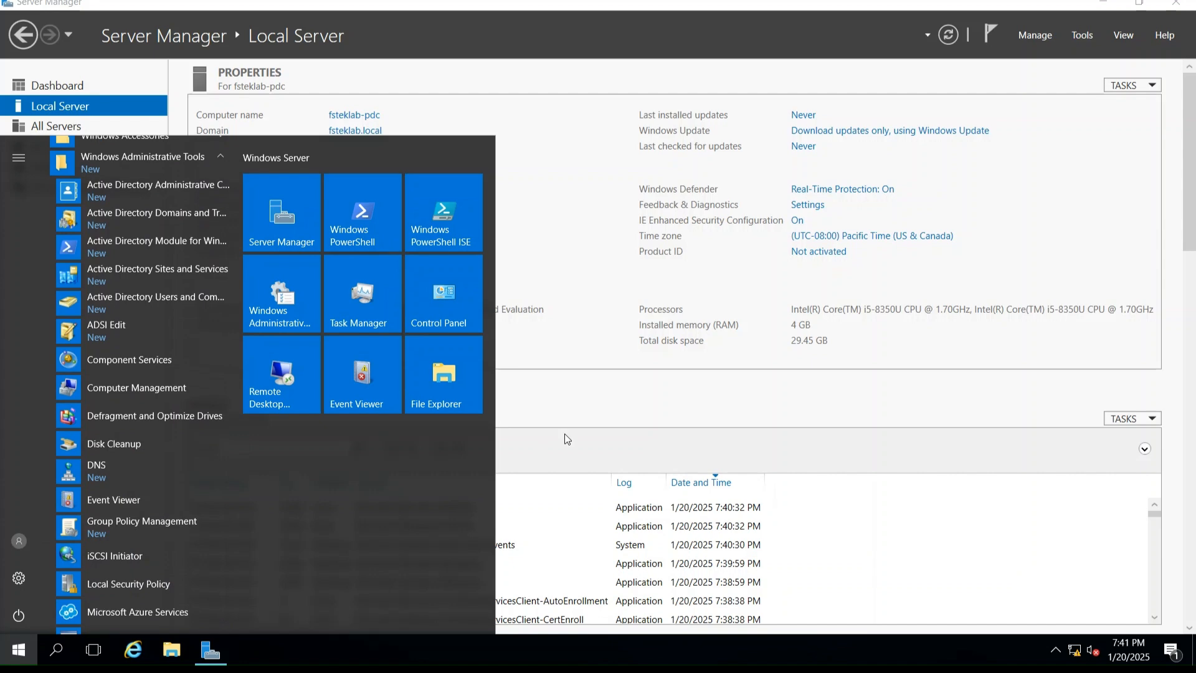
click(611, 404)
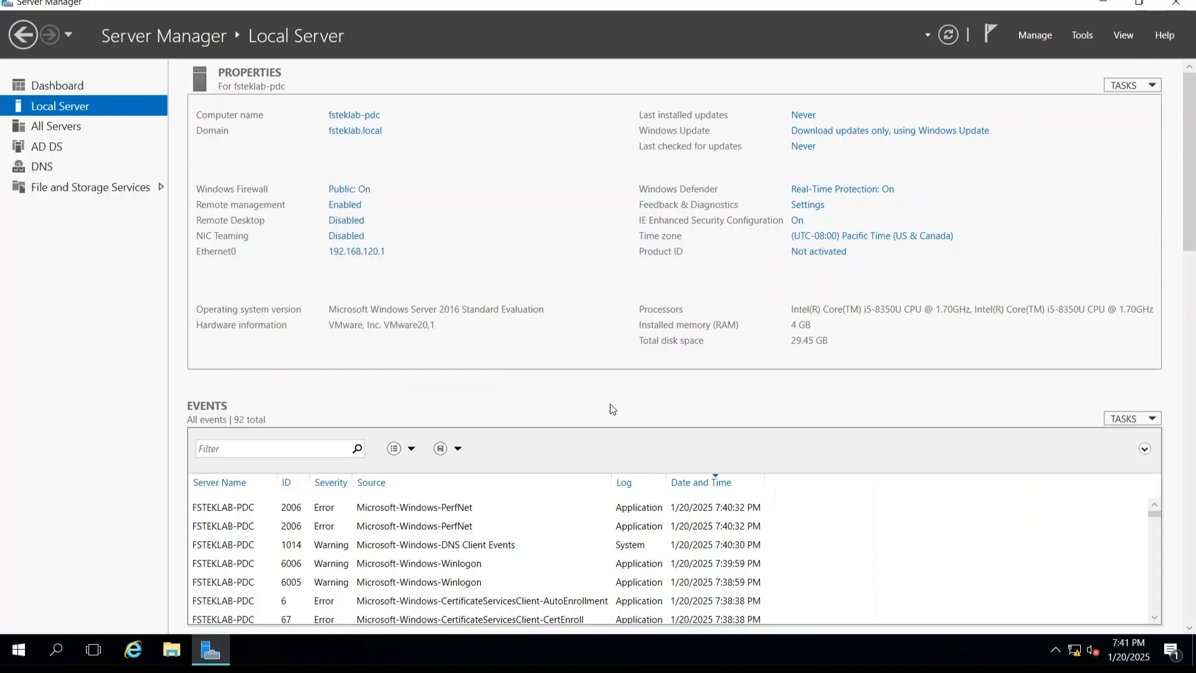
- Open the Services console maximized in the Standard view and fit the Name column to the full service names
click(1084, 37)
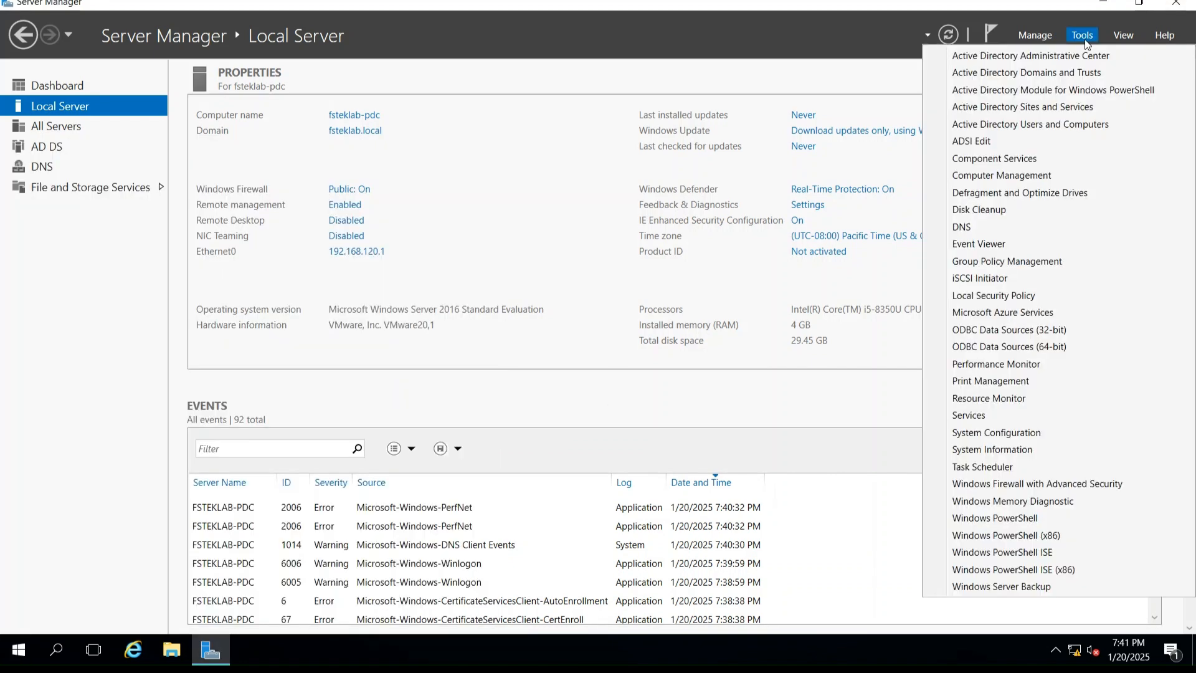
click(998, 416)
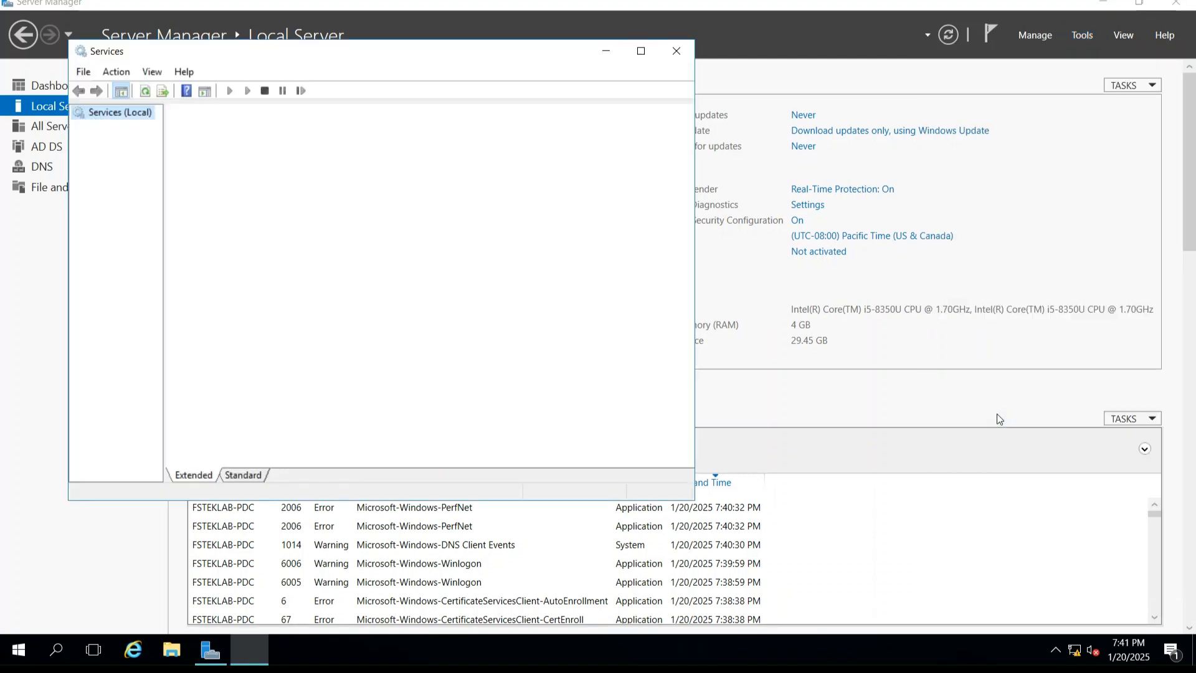
click(648, 52)
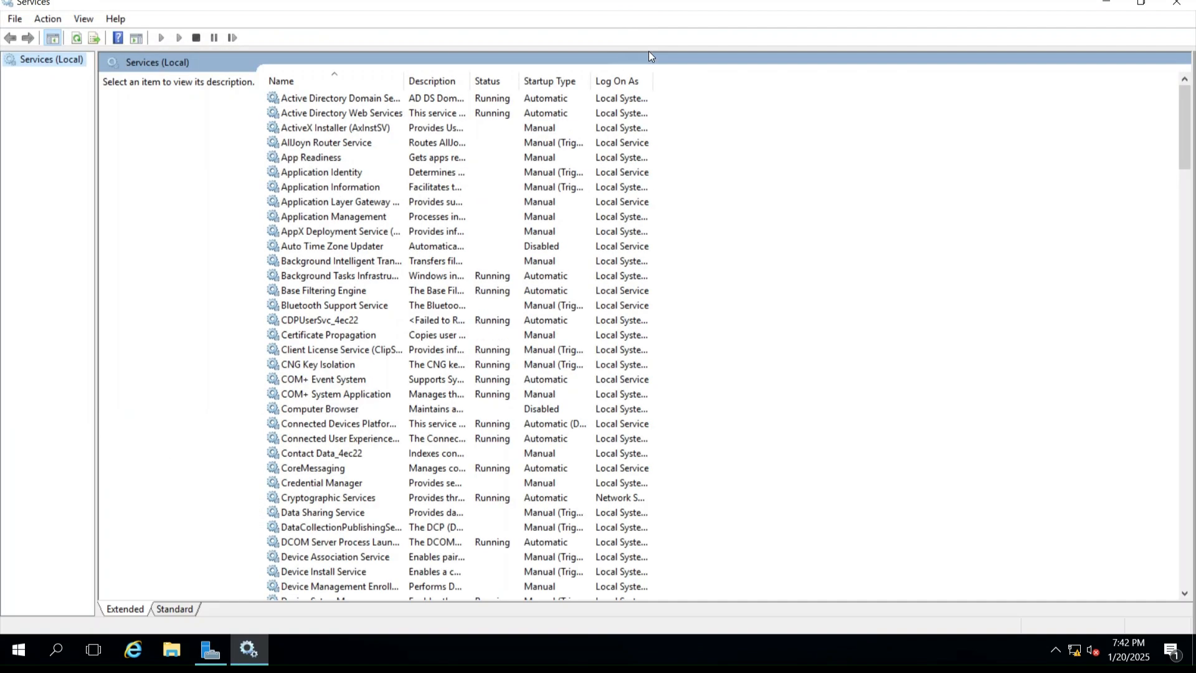
click(165, 612)
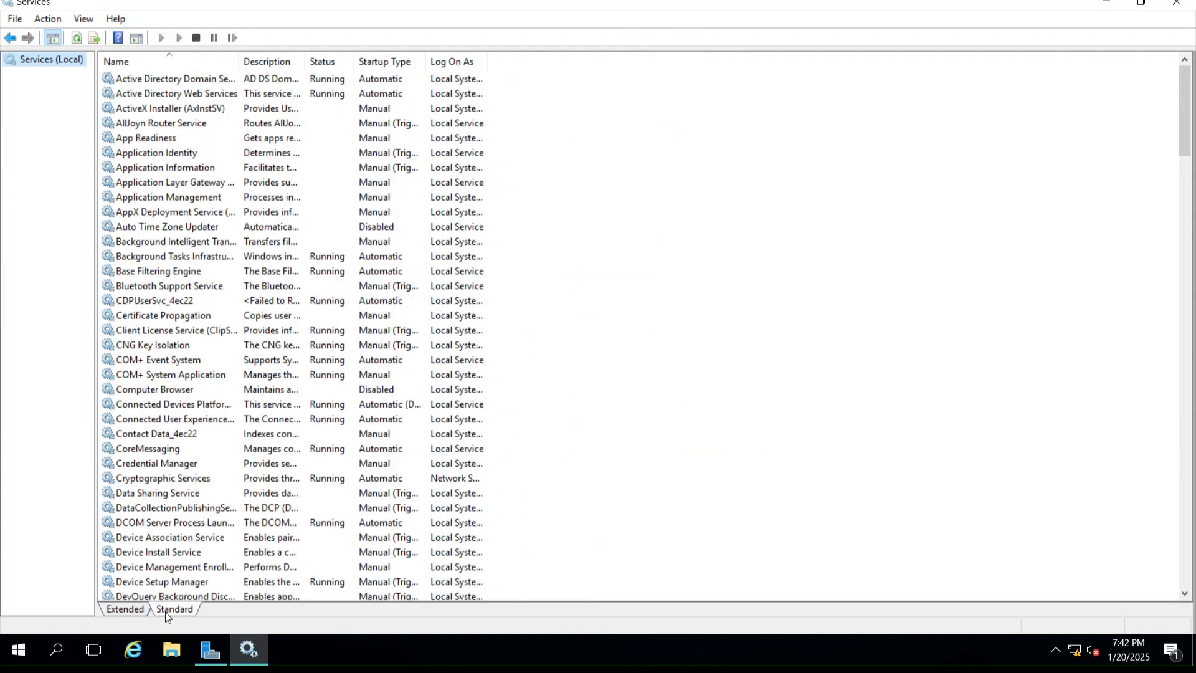
double_click(239, 61)
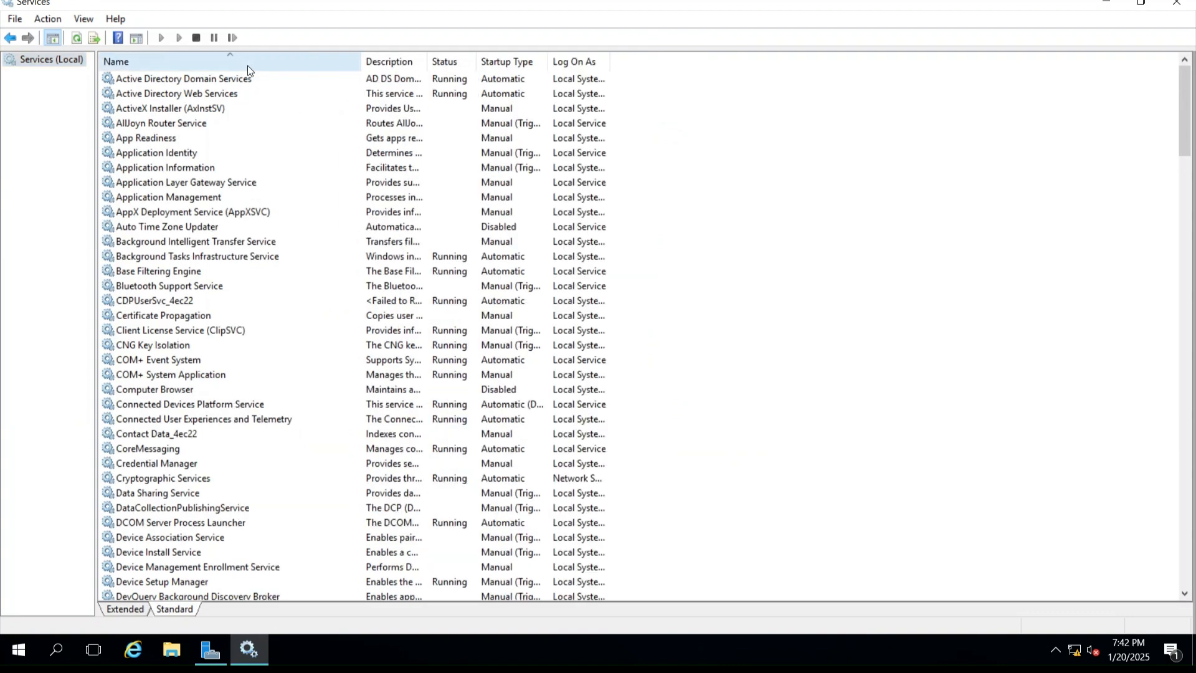
- Widen the Description column and check the status of the Active Directory Domain Services, Active Directory Web Services, DFS Replication and DNS Server services
click(171, 84)
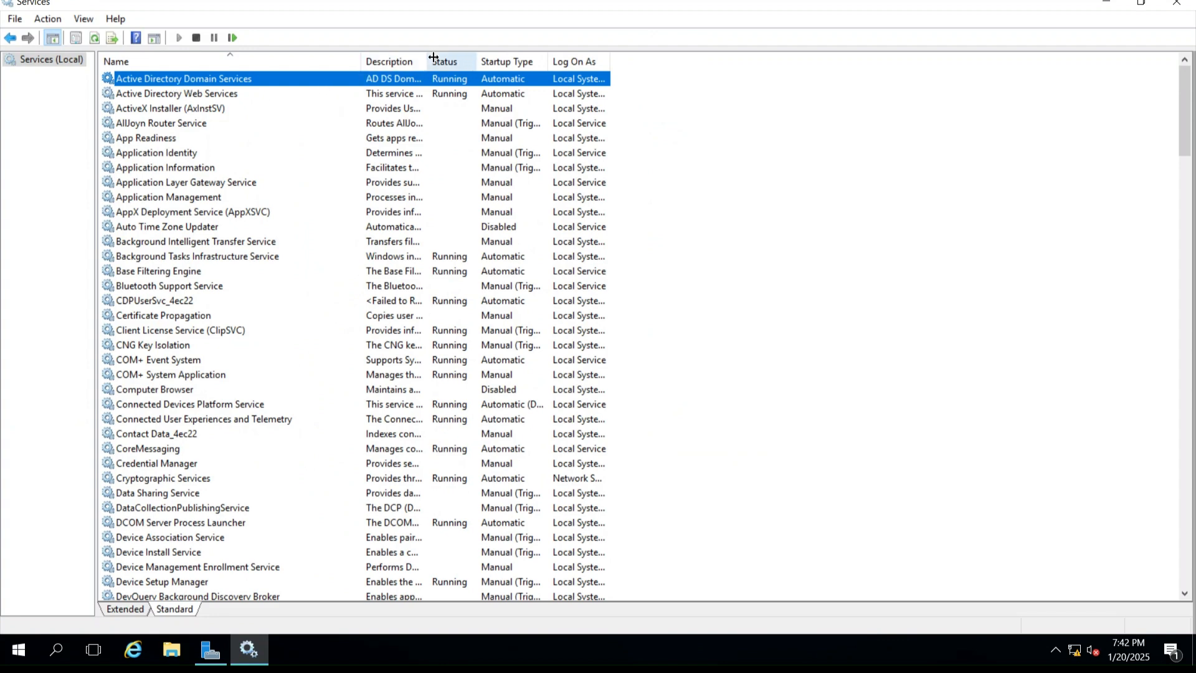
drag(427, 59, 500, 61)
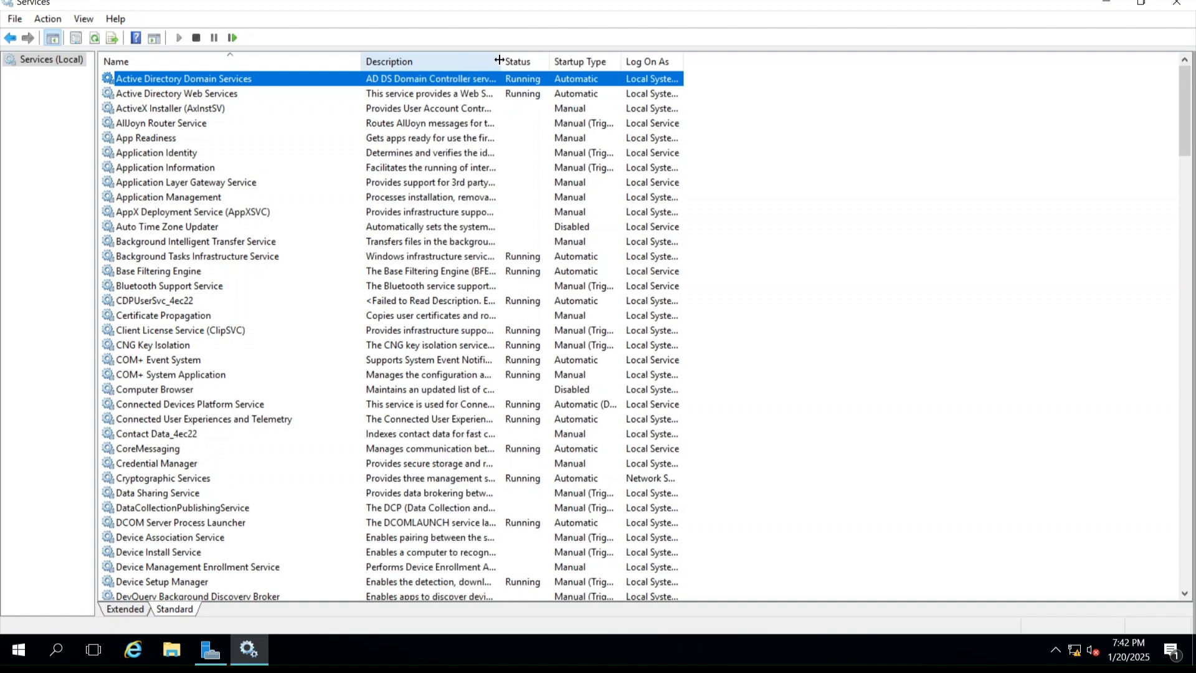
click(273, 92)
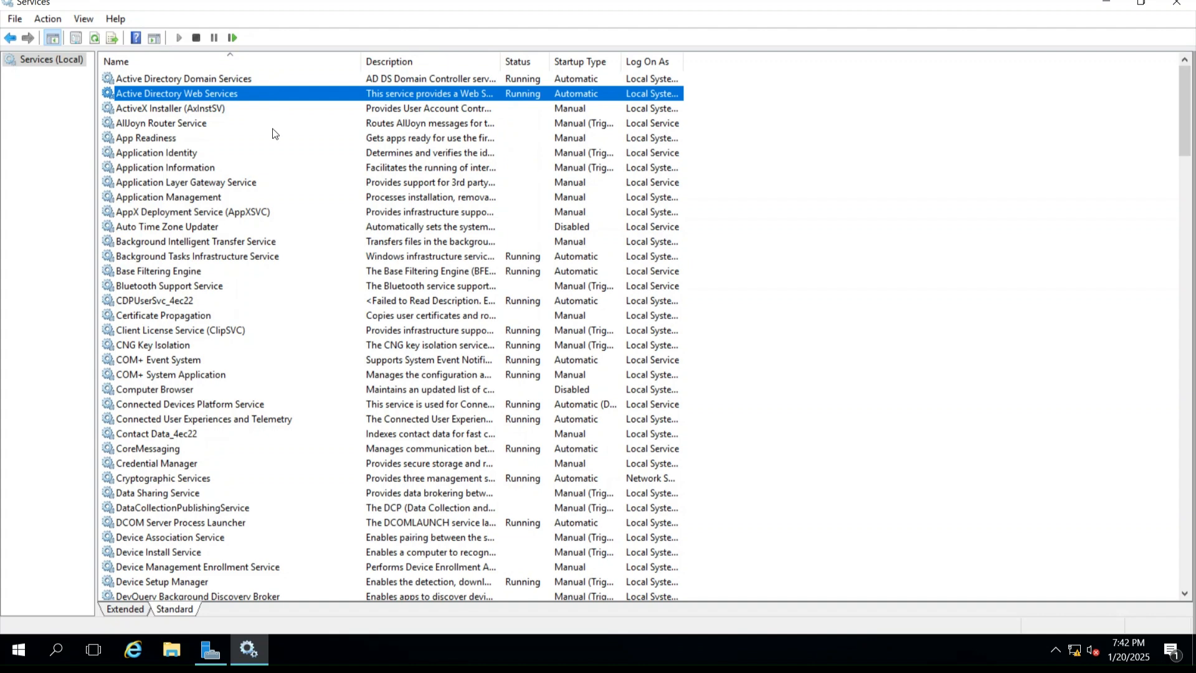
scroll(216, 297, down, 6)
click(216, 361)
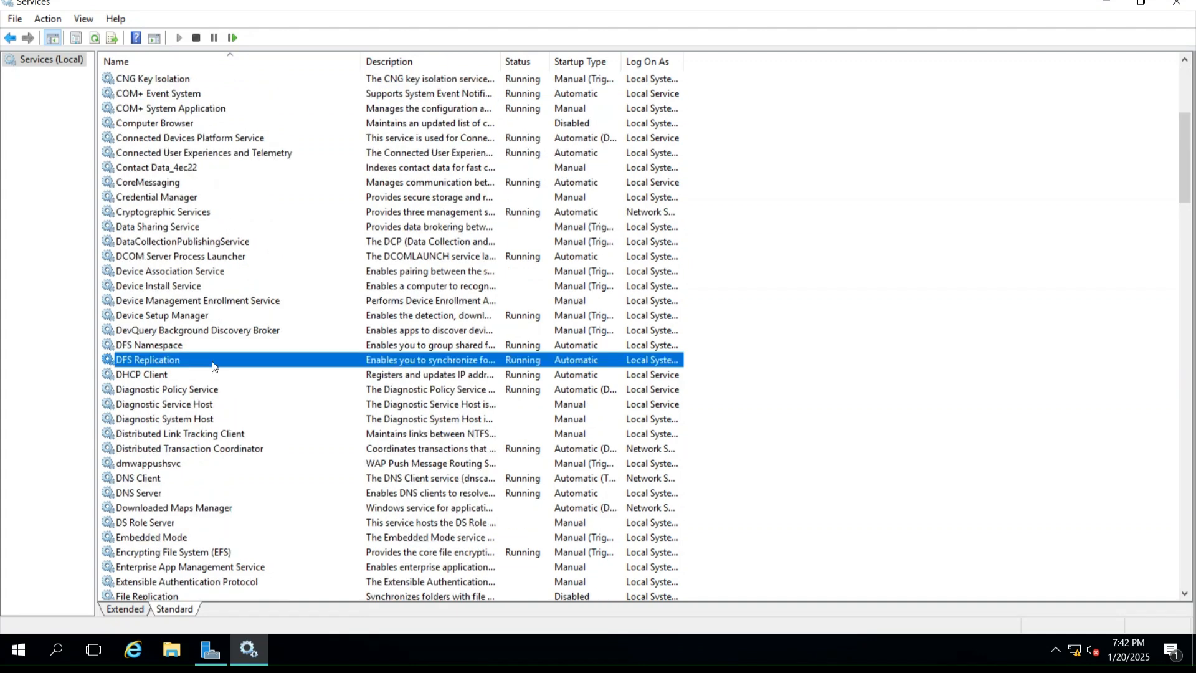
click(164, 493)
- Check the status and startup type of the Kerberos Key Distribution Center and Netlogon services
scroll(163, 496, down, 6)
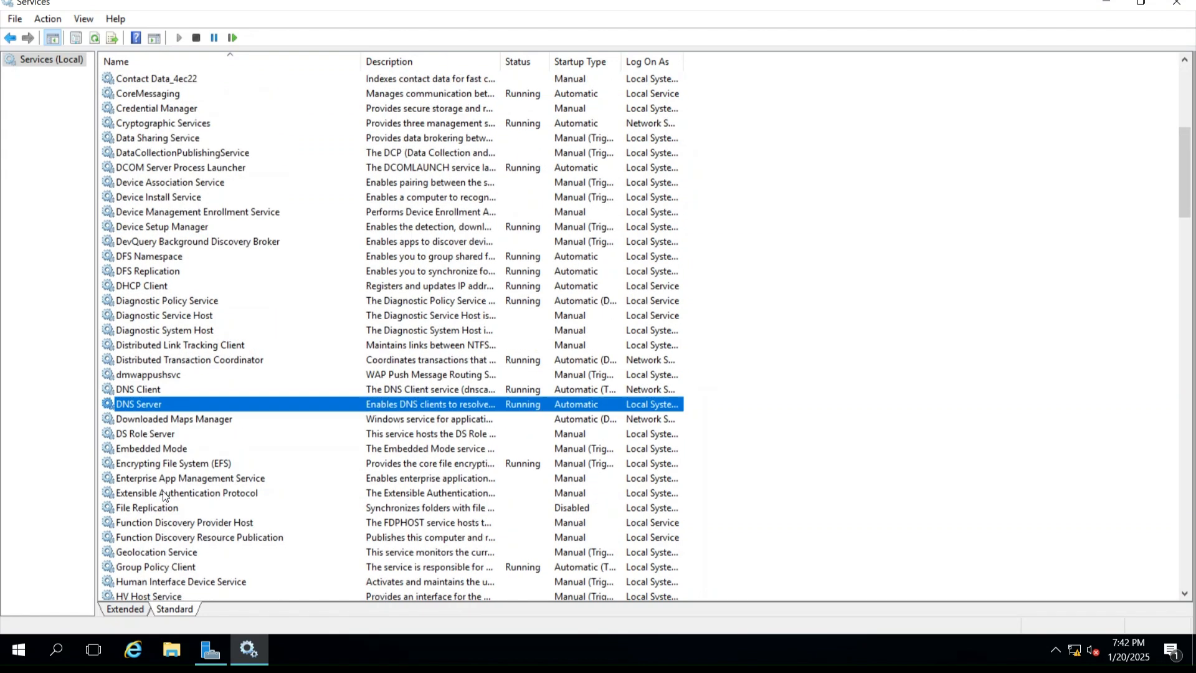
scroll(163, 495, down, 1)
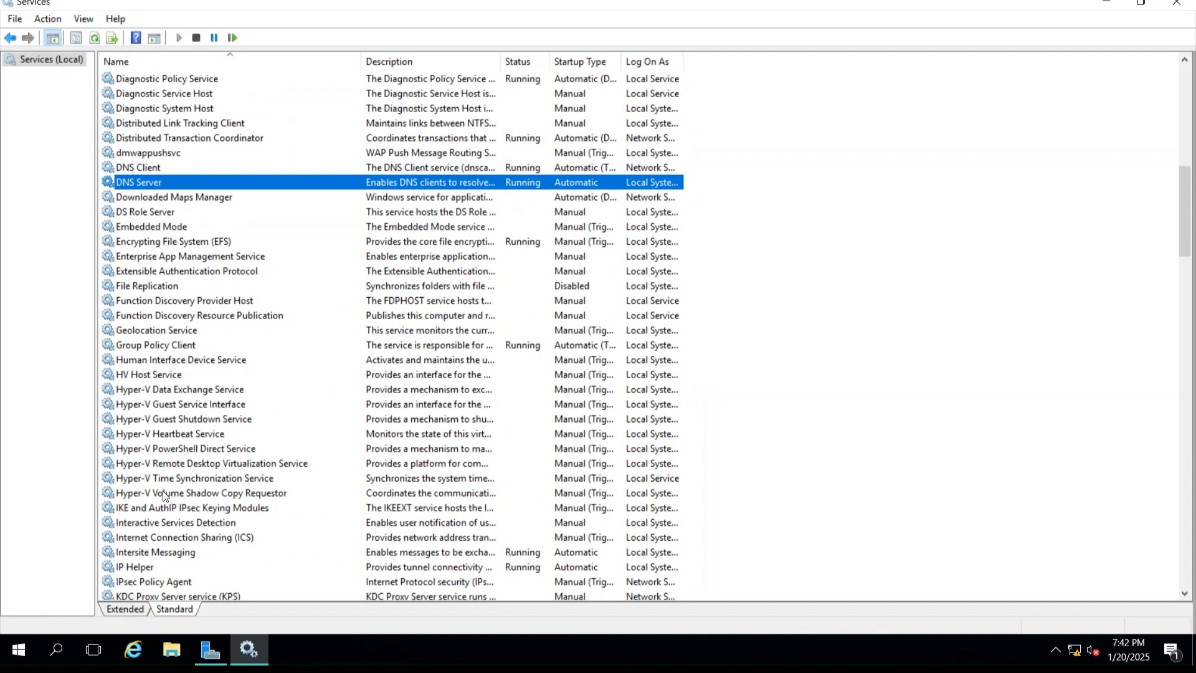
scroll(163, 495, down, 4)
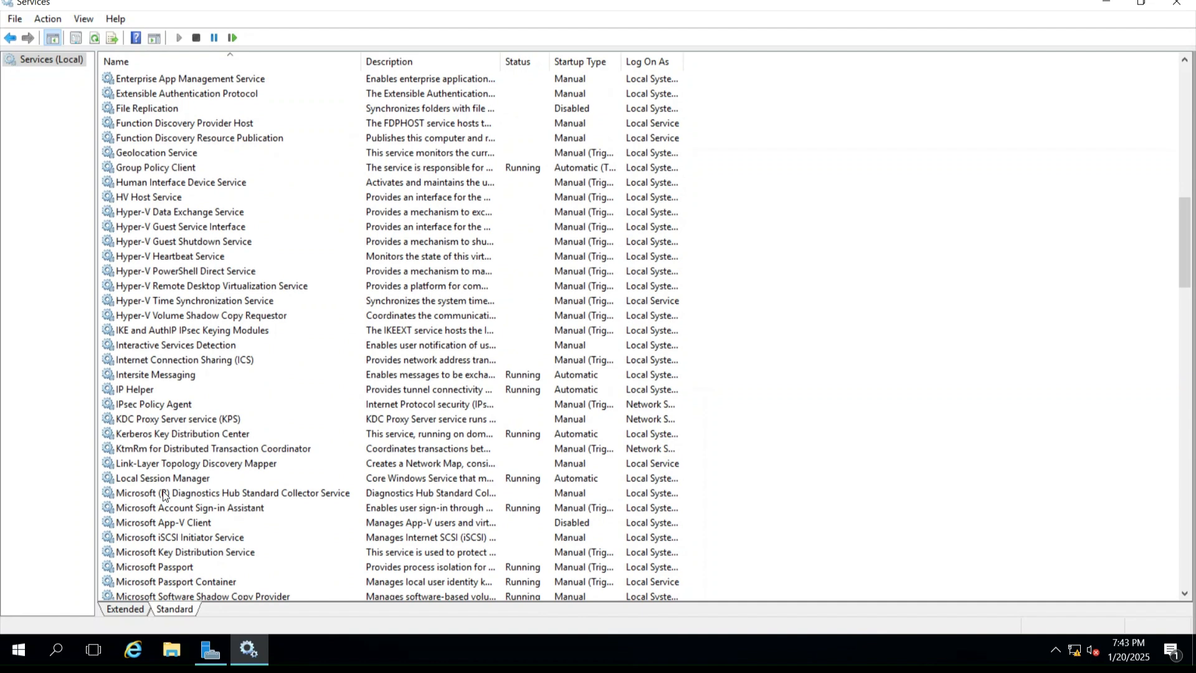
click(177, 436)
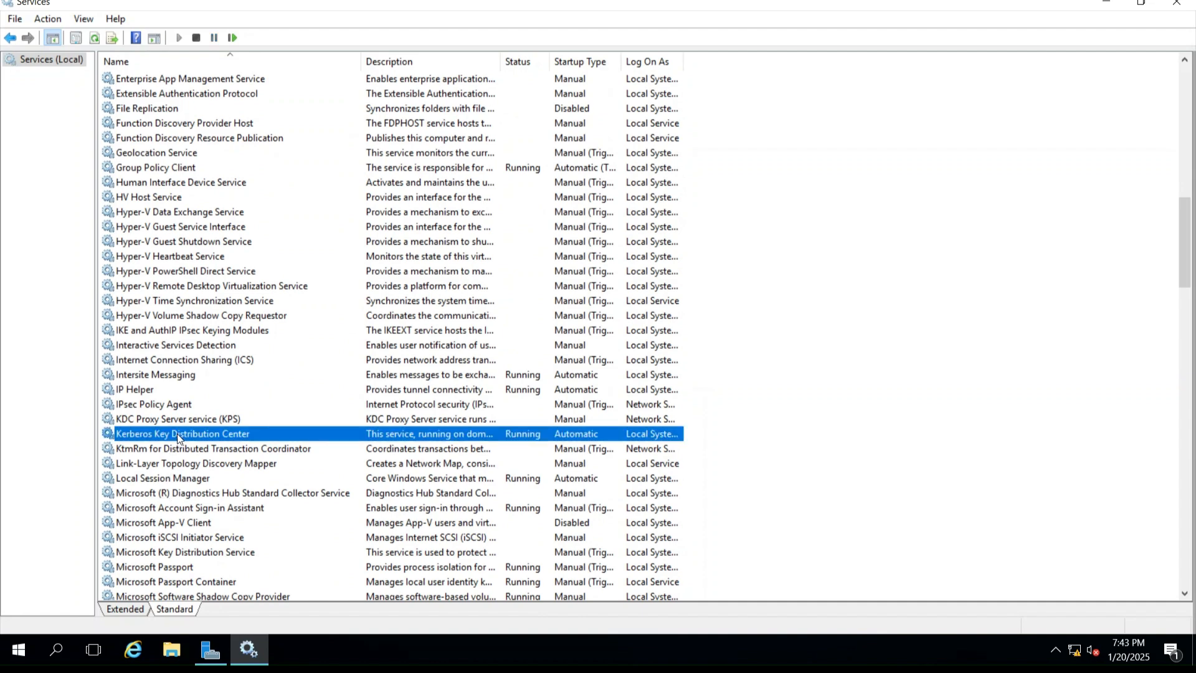
scroll(177, 434, down, 3)
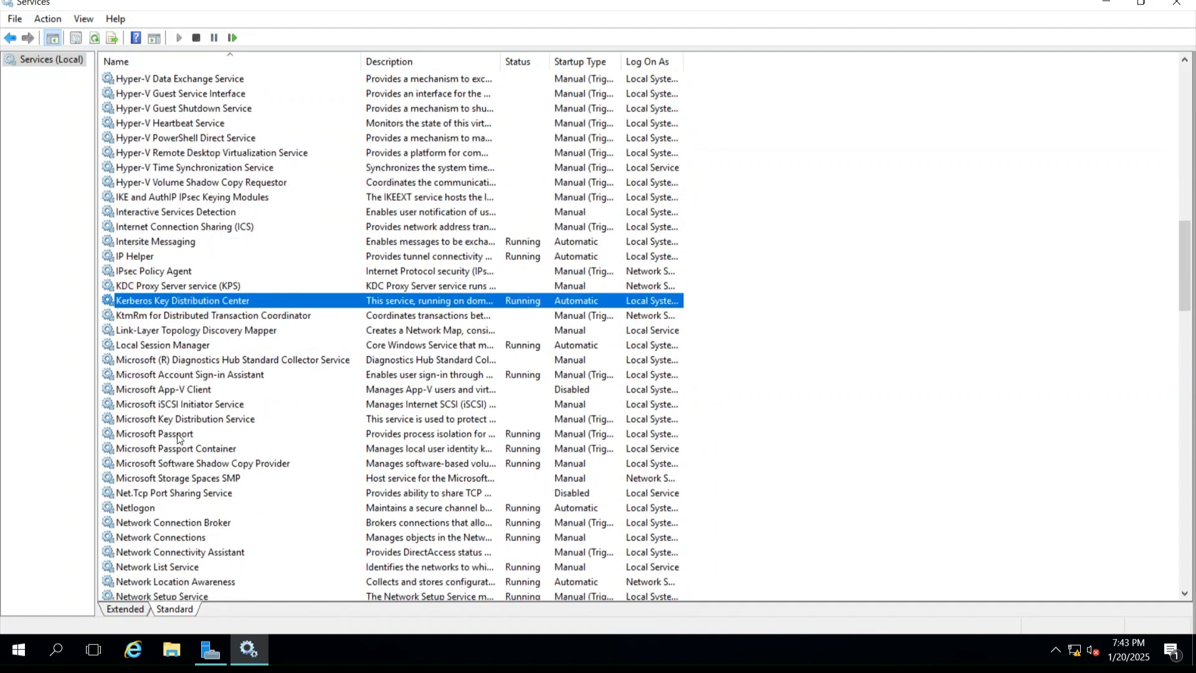
scroll(178, 438, down, 1)
scroll(177, 438, down, 2)
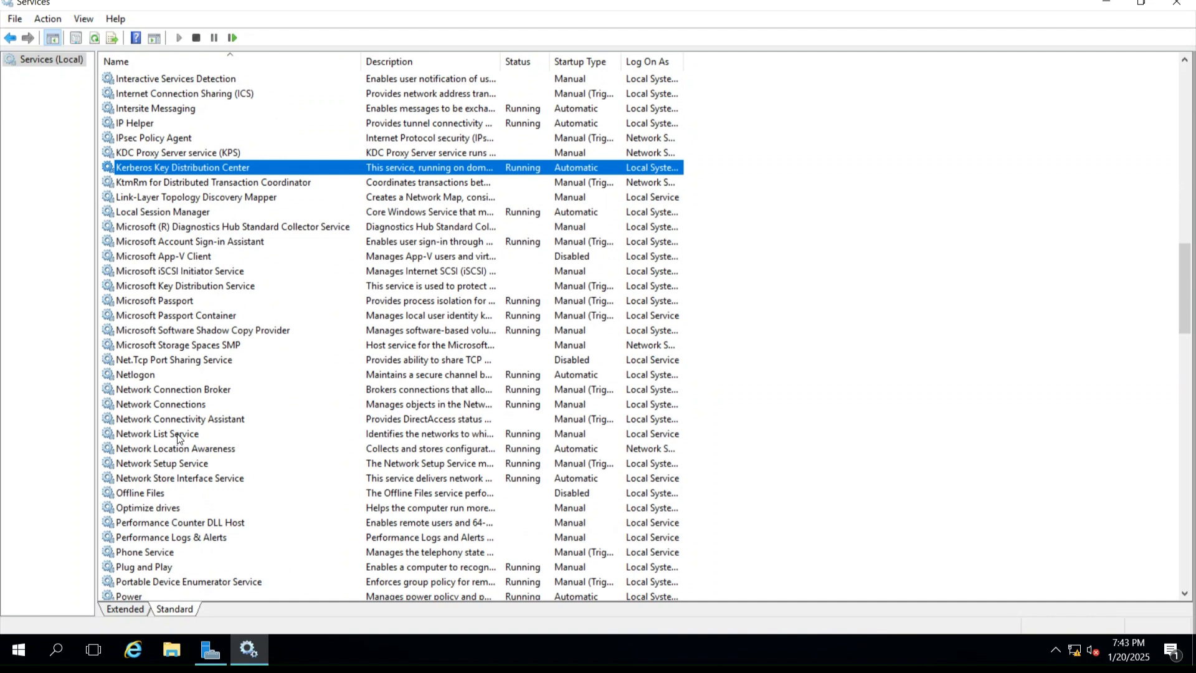
click(214, 373)
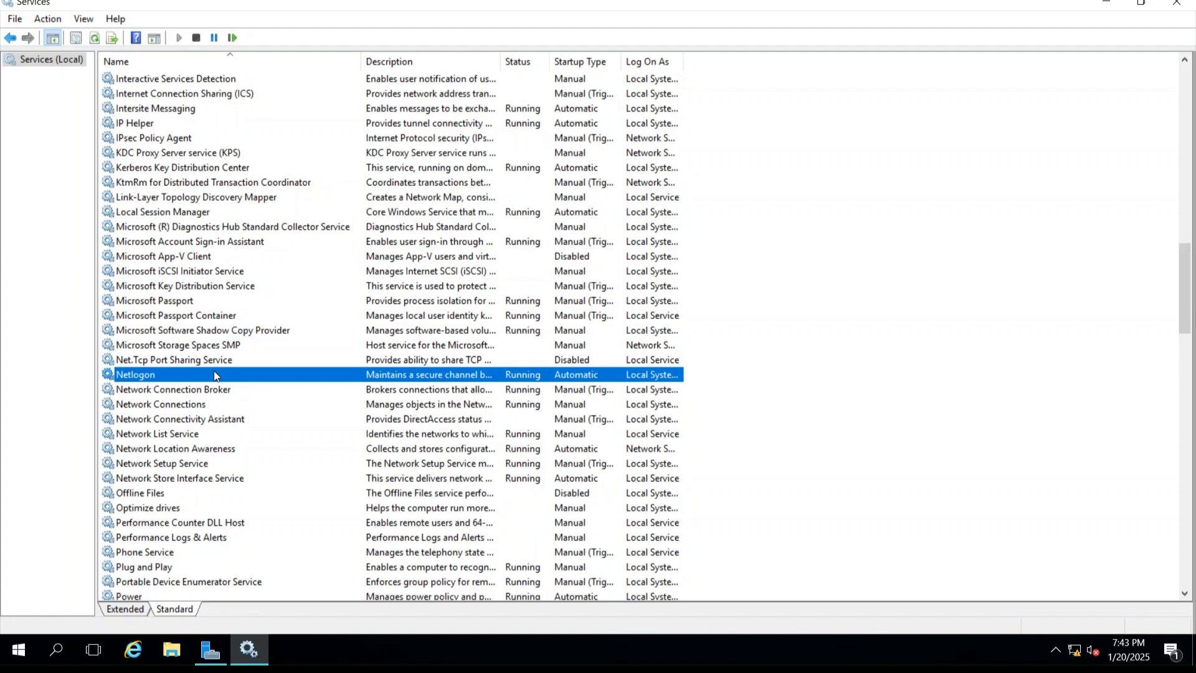
- Check the status and startup type of the Windows Time service, and close the Services console
scroll(214, 372, down, 6)
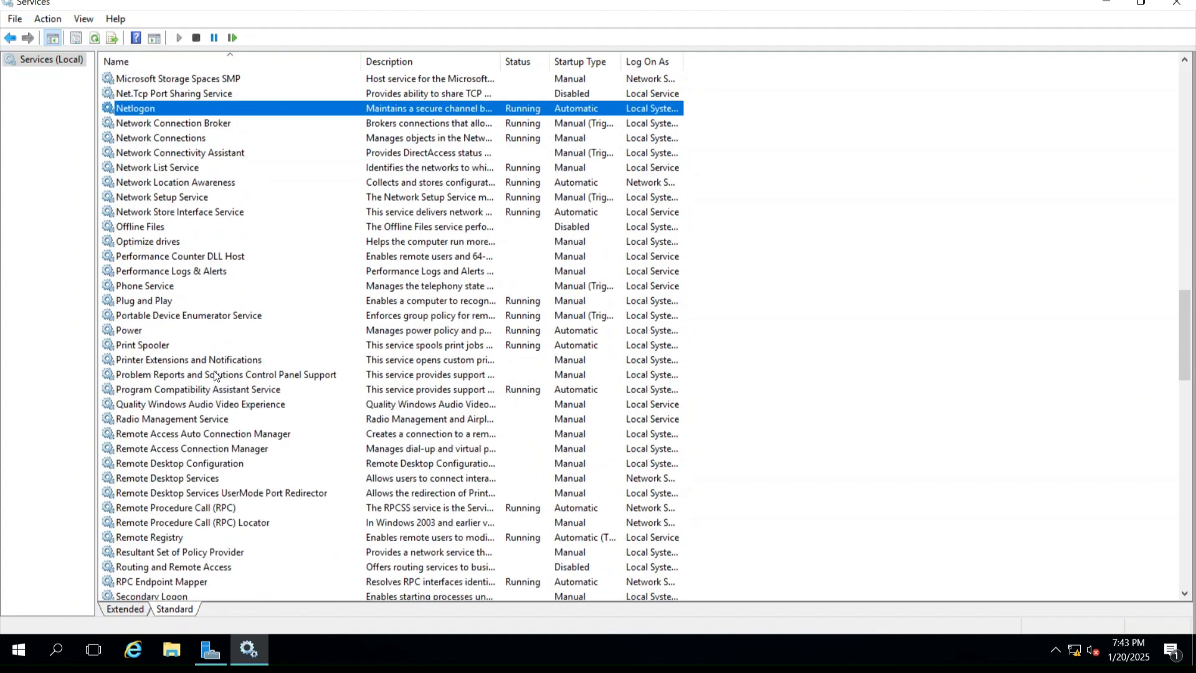
scroll(214, 374, down, 2)
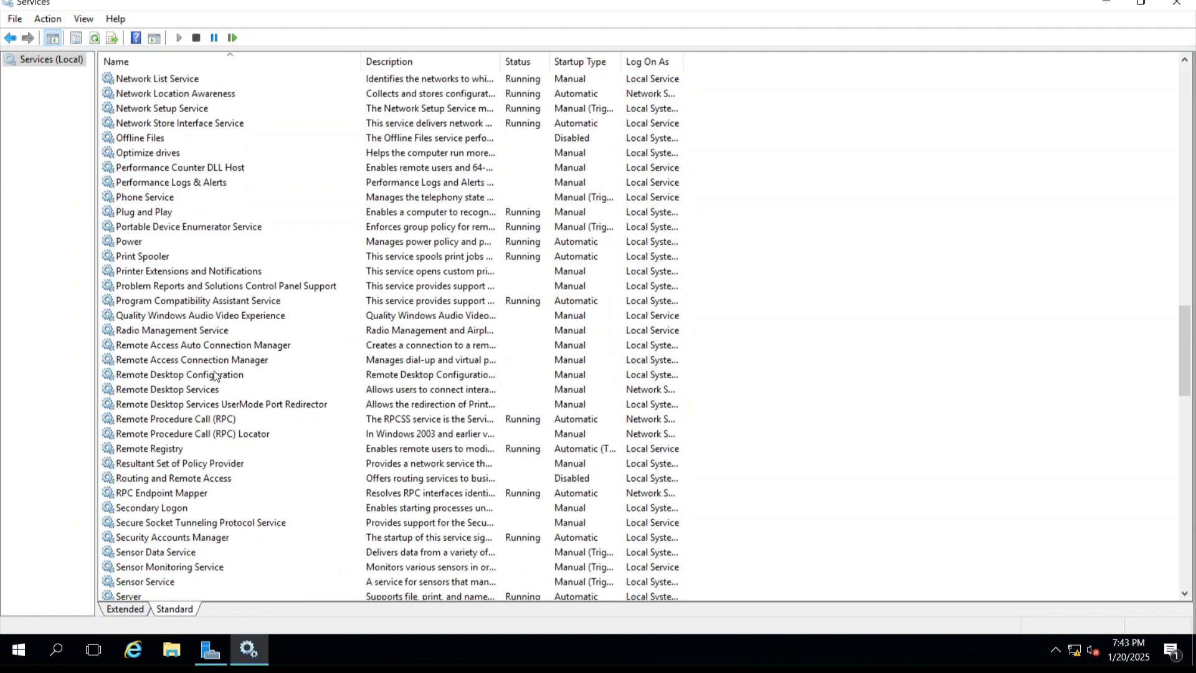
scroll(215, 375, down, 4)
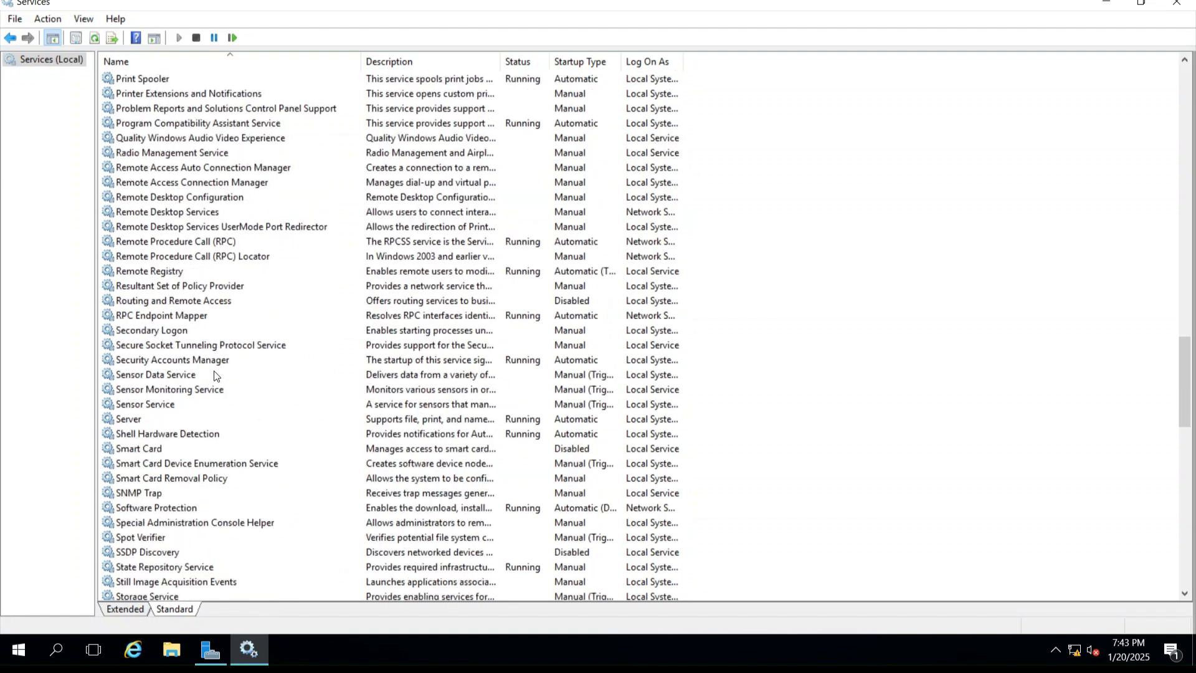
scroll(214, 372, down, 4)
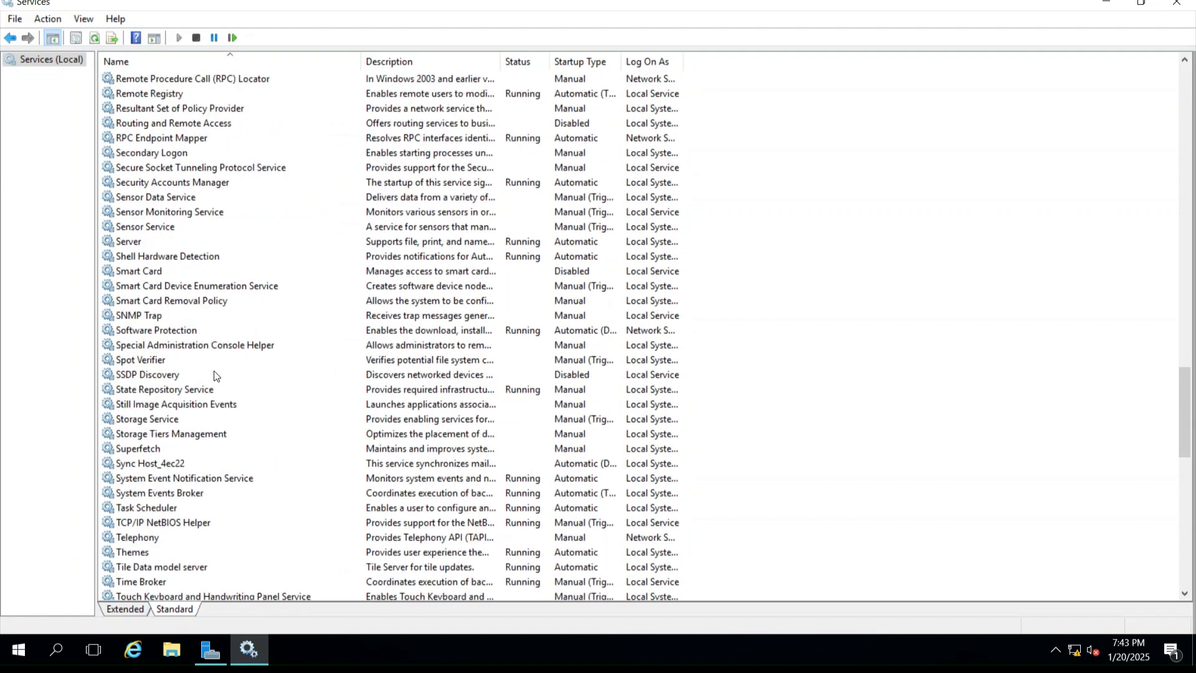
scroll(215, 375, down, 4)
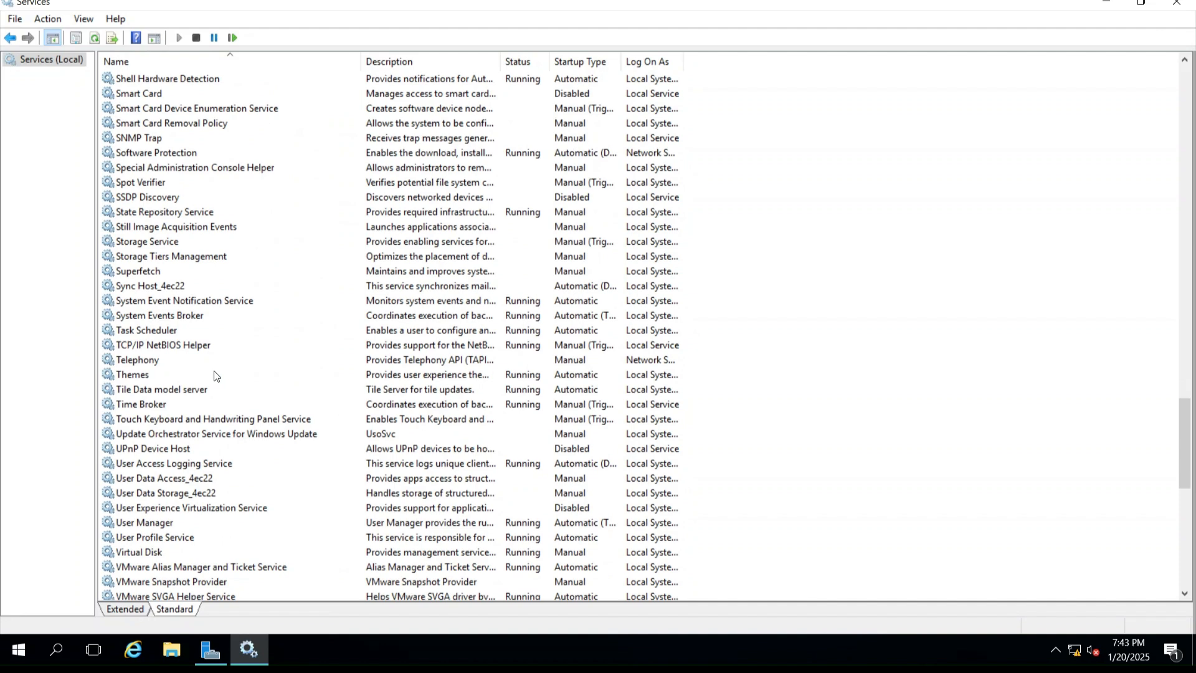
scroll(215, 375, down, 1)
scroll(215, 375, down, 8)
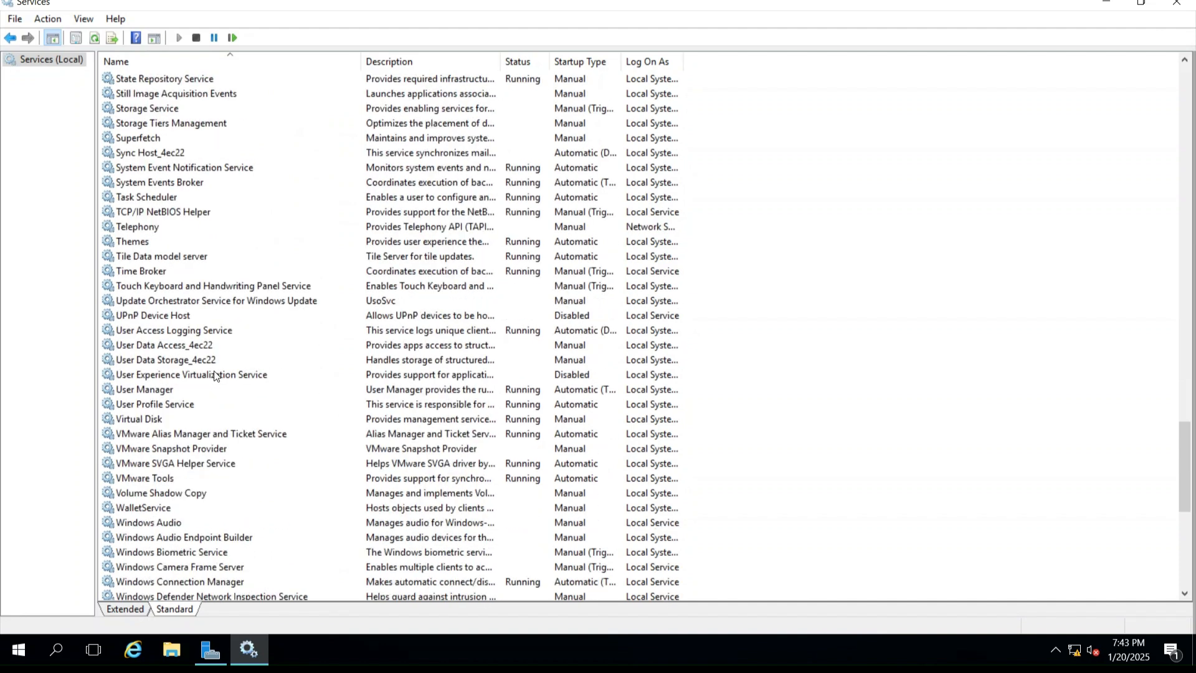
scroll(215, 374, down, 4)
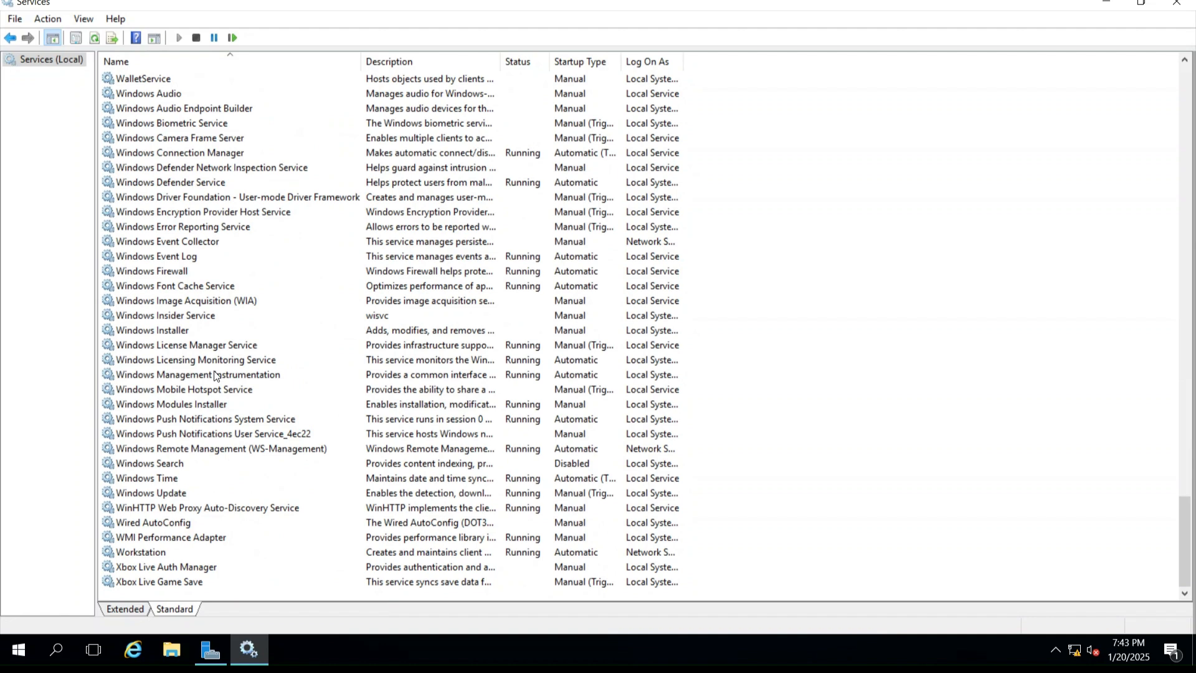
click(185, 481)
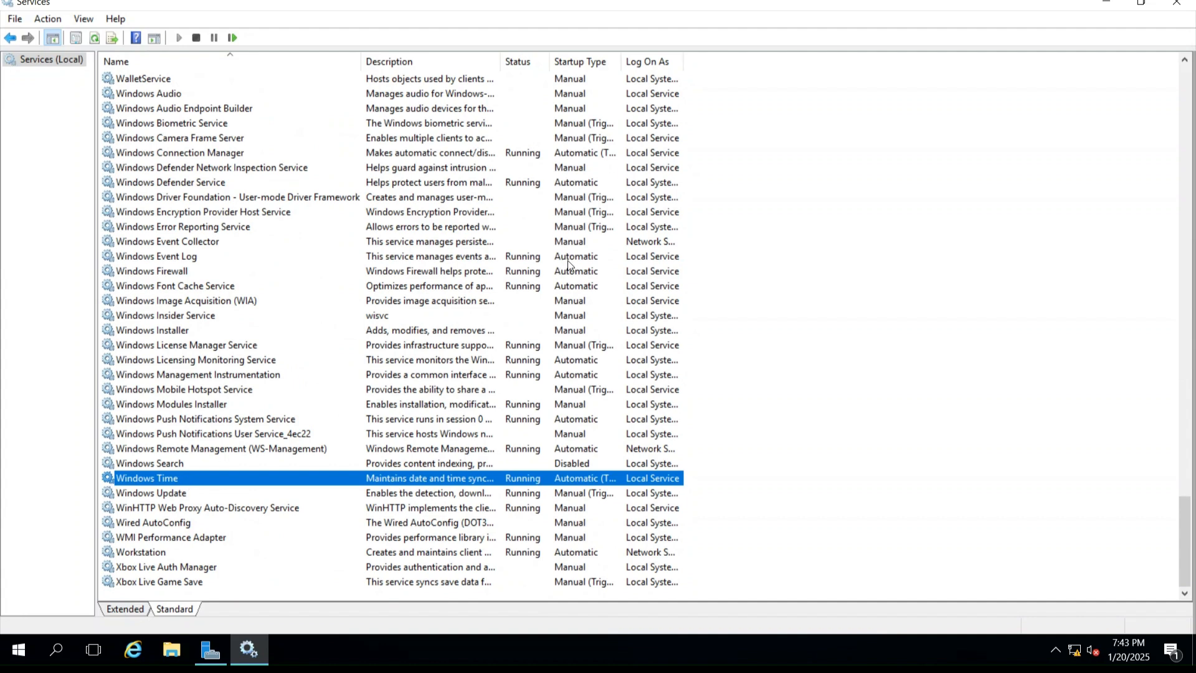
click(1184, 5)
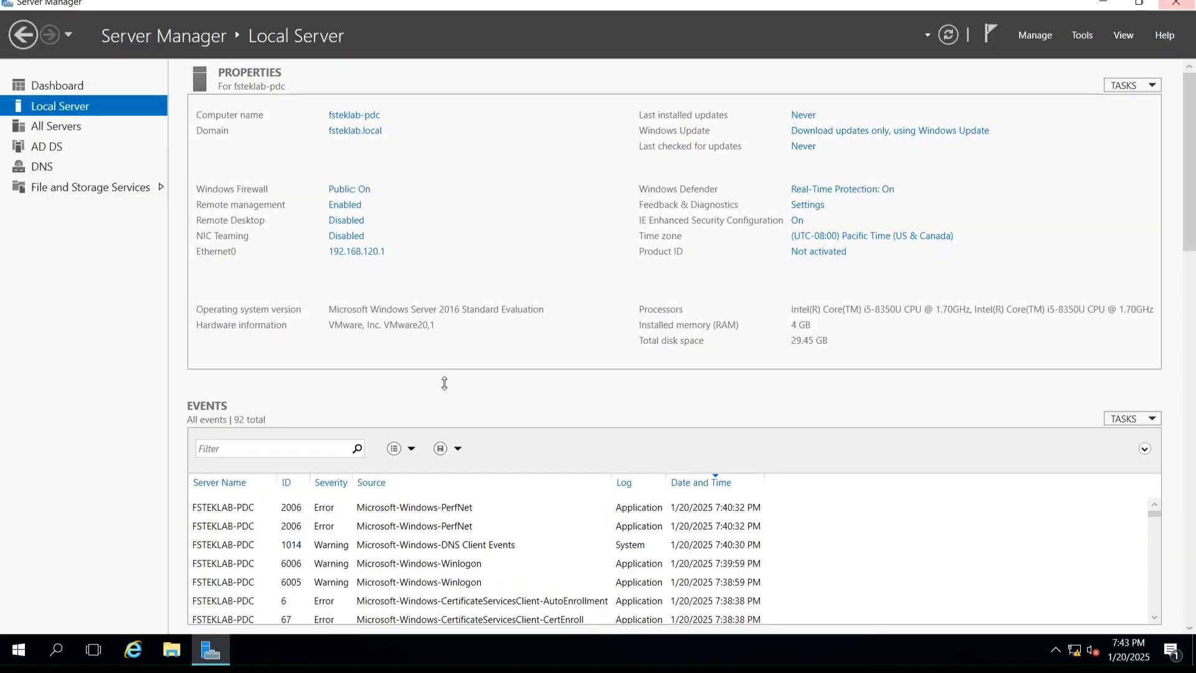
- Open the C:\Windows\NTDS folder in File Explorer
click(163, 654)
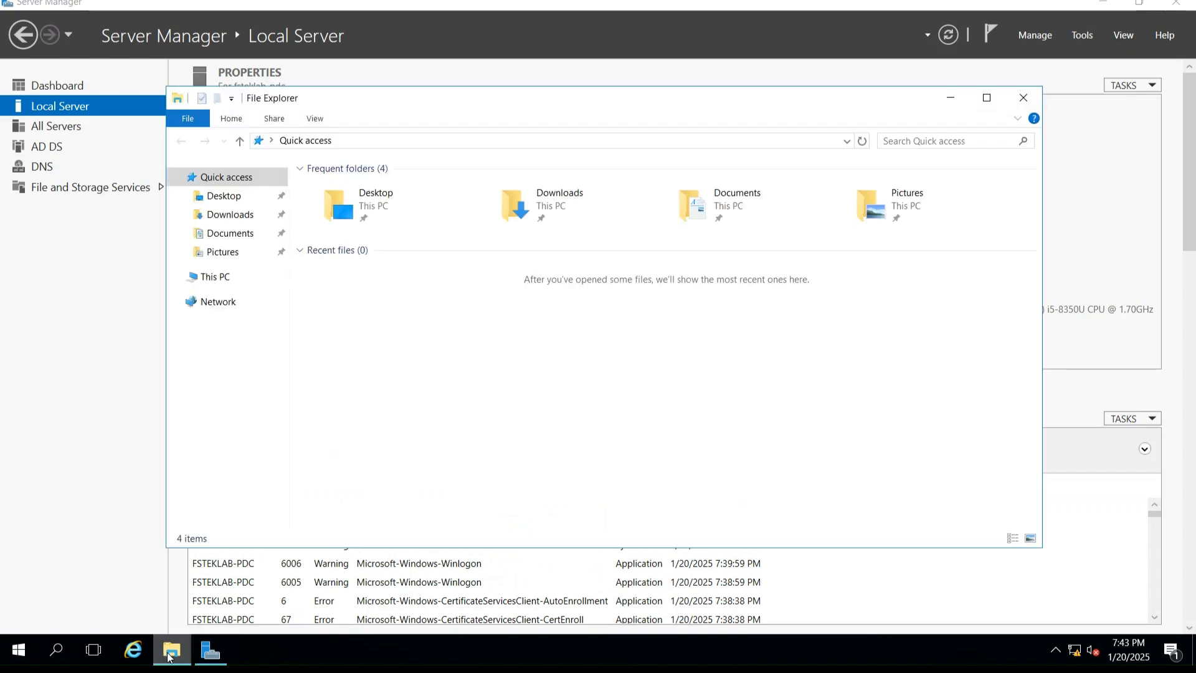
click(168, 656)
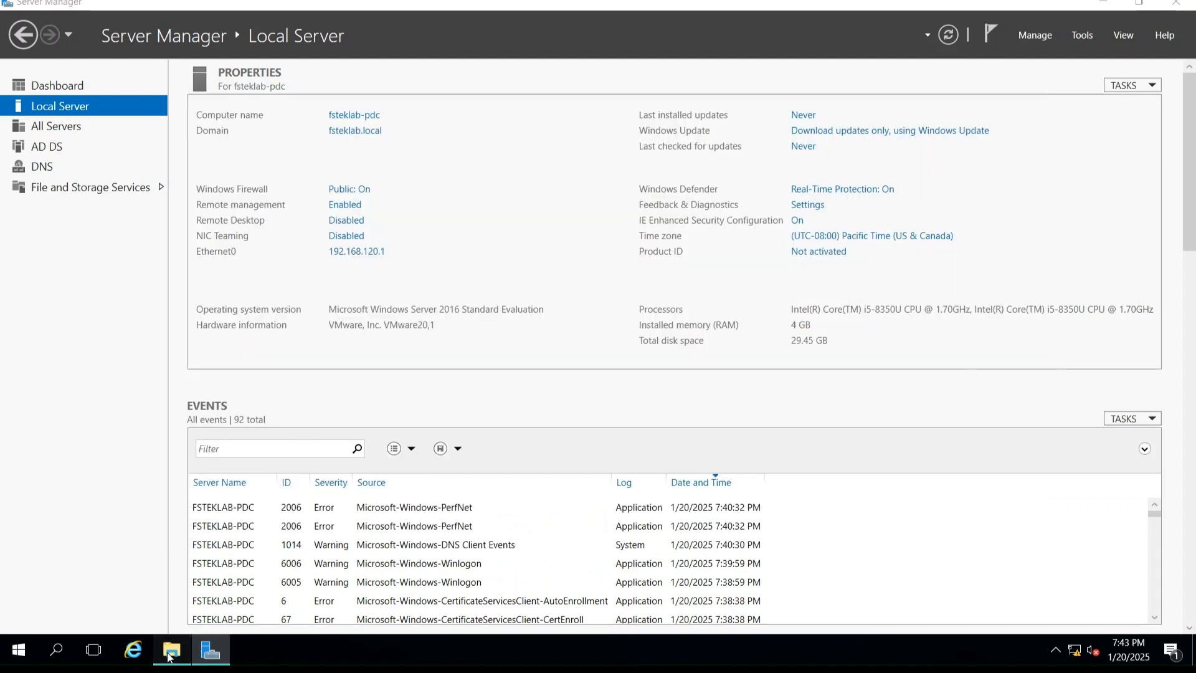
click(168, 656)
click(213, 284)
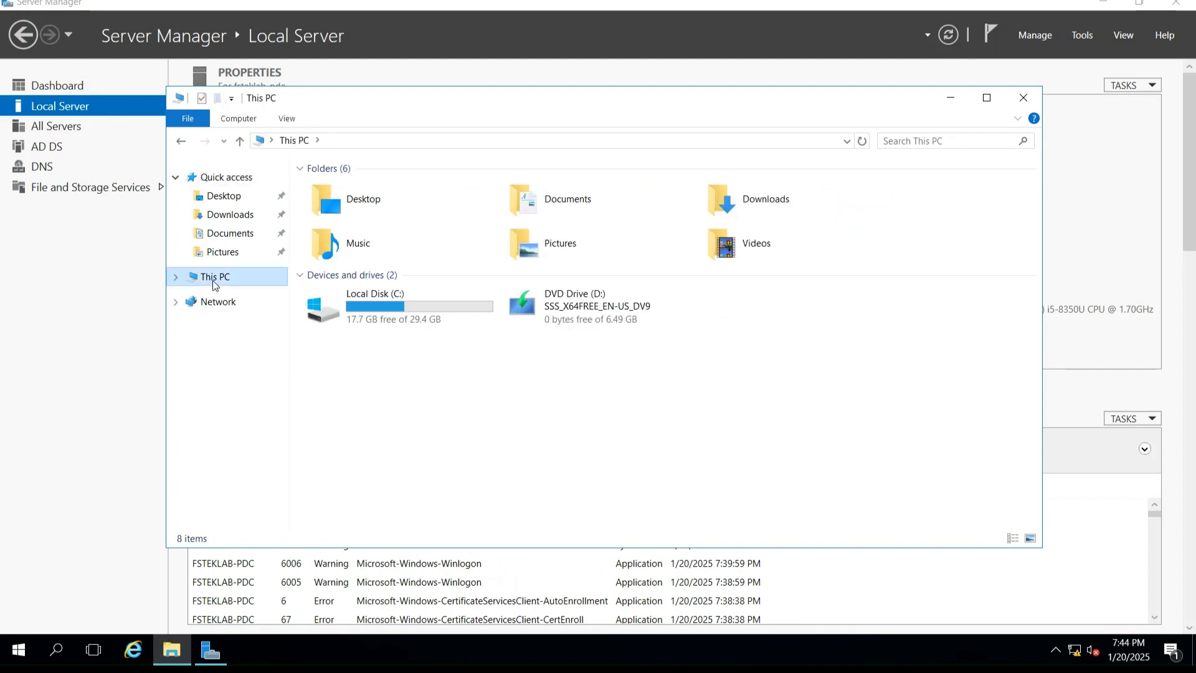
click(387, 307)
double_click(388, 307)
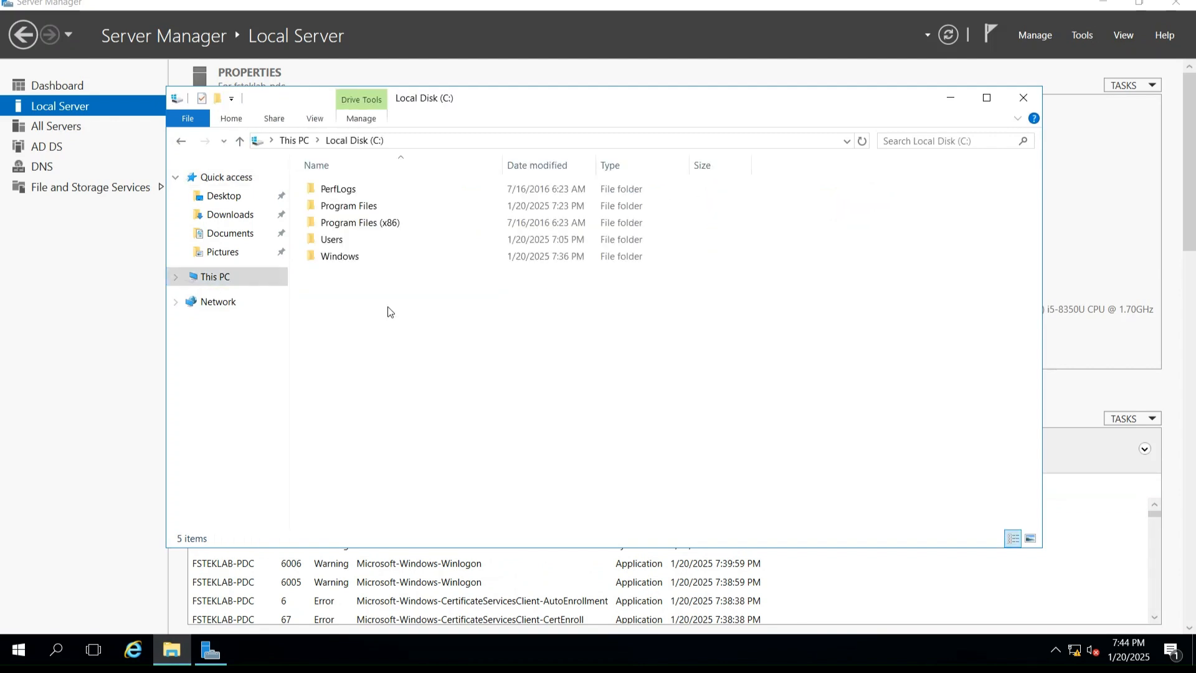
double_click(349, 255)
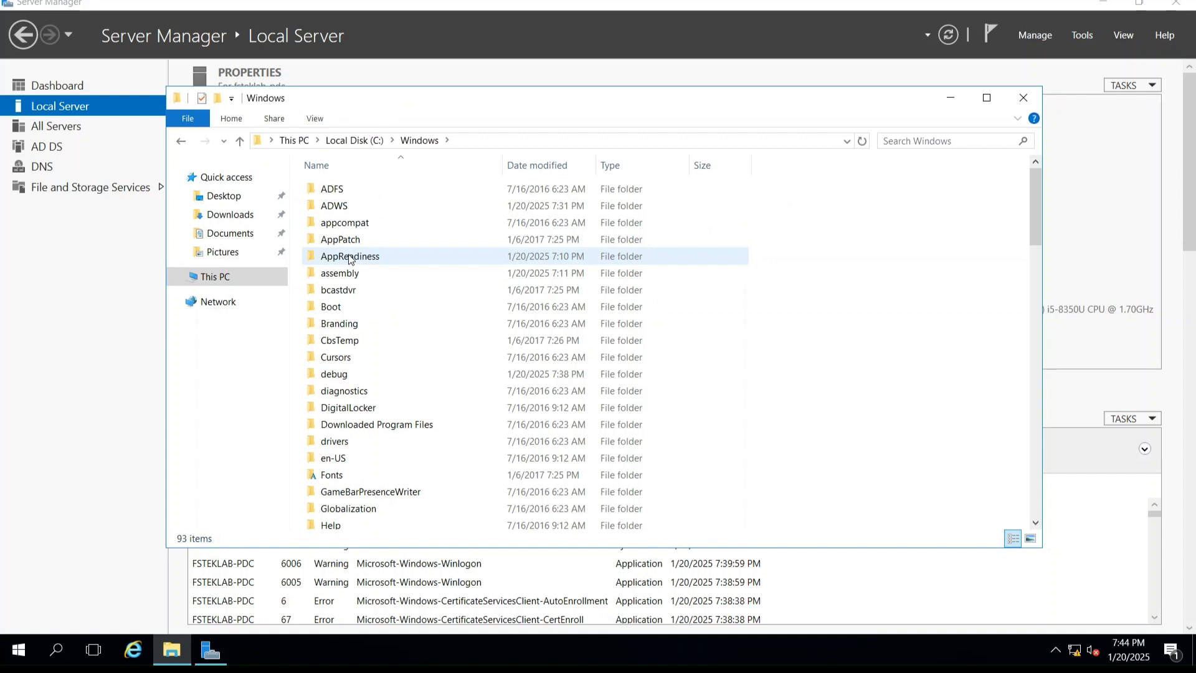
scroll(349, 260, down, 10)
double_click(332, 267)
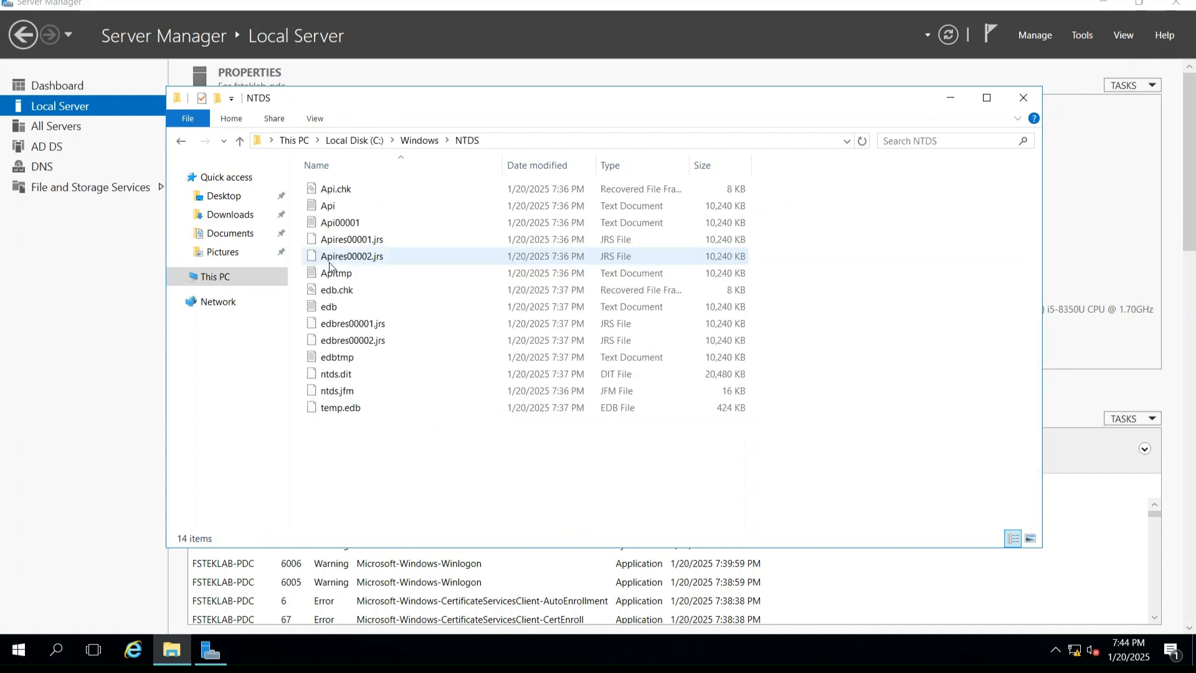
- Examine the Active Directory database file ntds.dit and the edb, Apitmp, Api00001 and Api text files in the NTDS folder
click(450, 372)
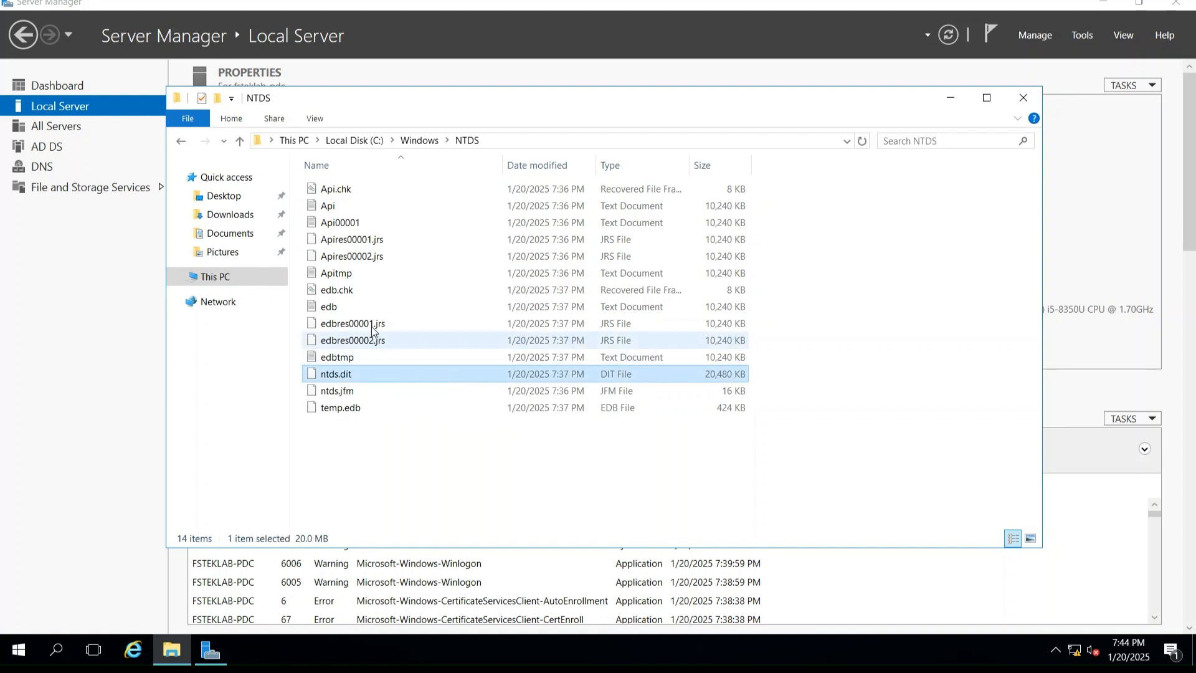
click(369, 305)
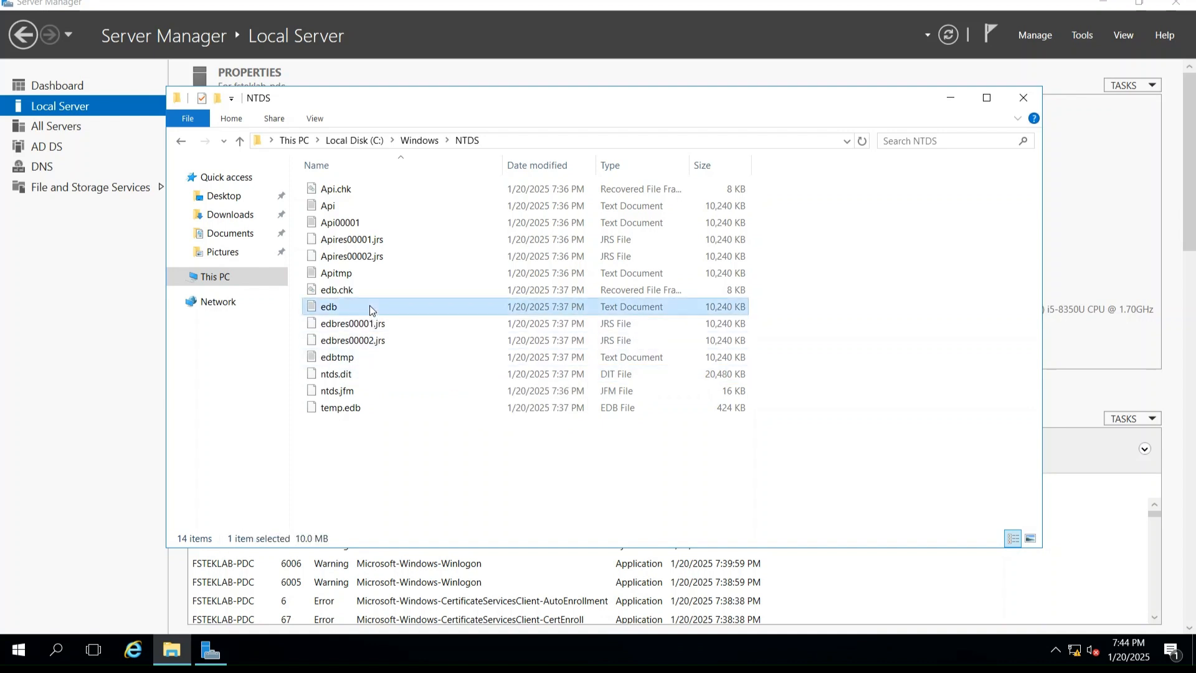
click(361, 275)
click(357, 224)
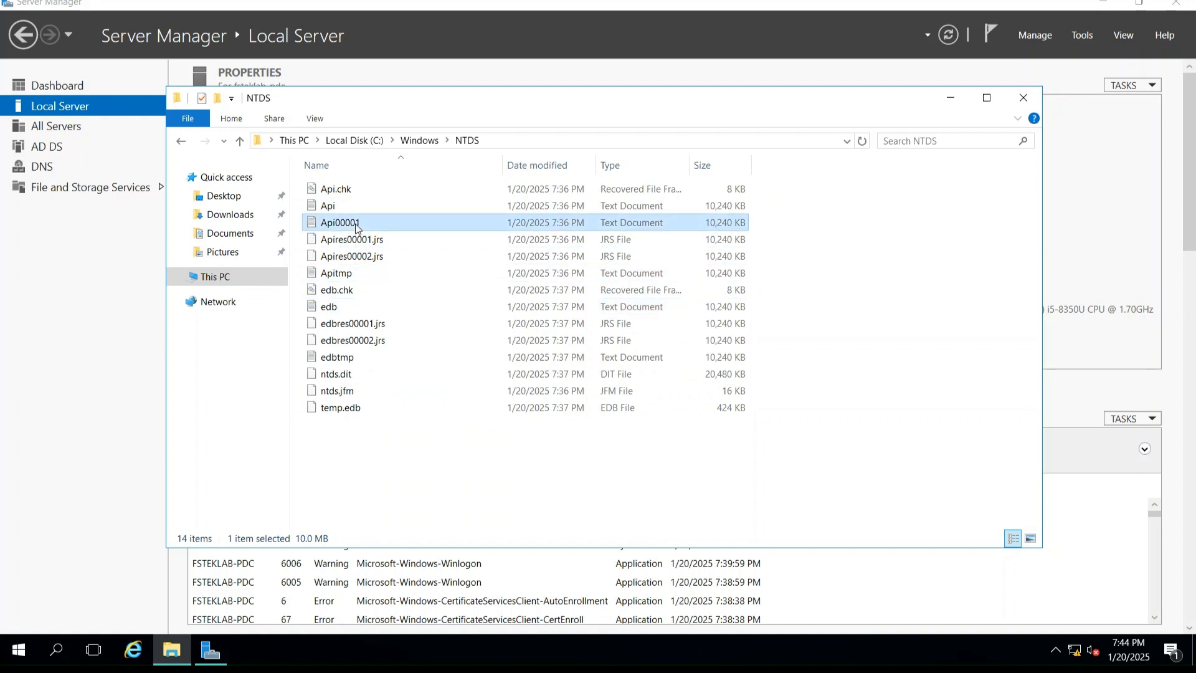
click(358, 207)
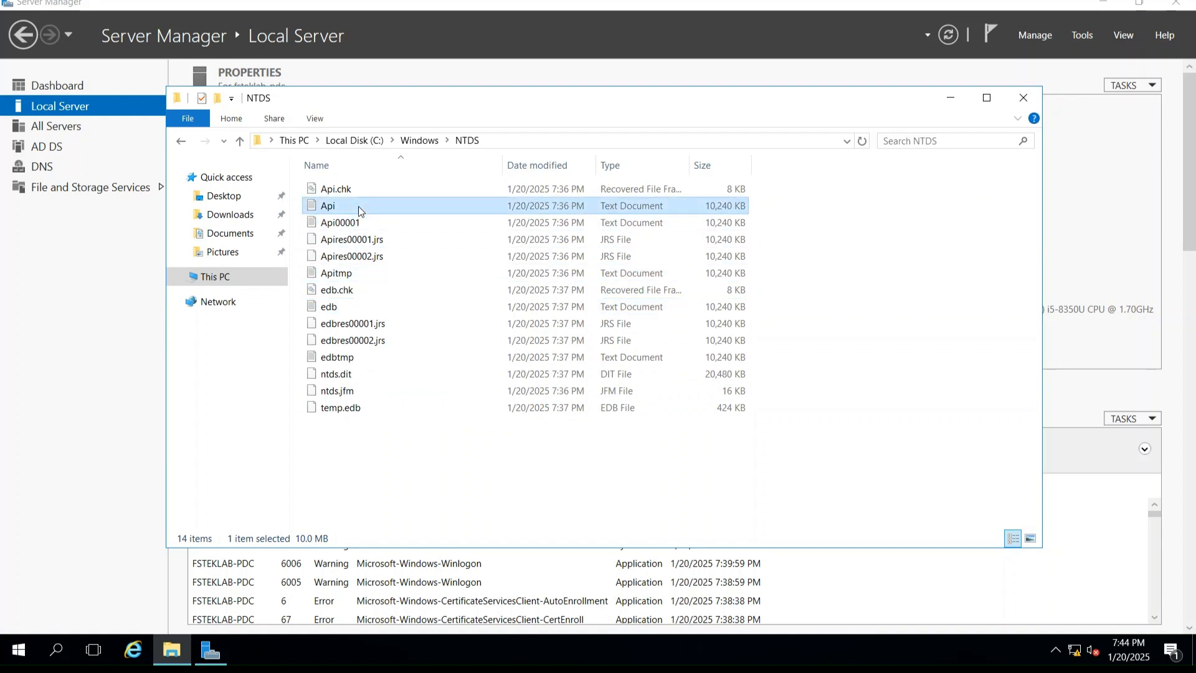
- Open the SYSVOL folder inside C:\Windows
click(420, 140)
scroll(365, 385, down, 4)
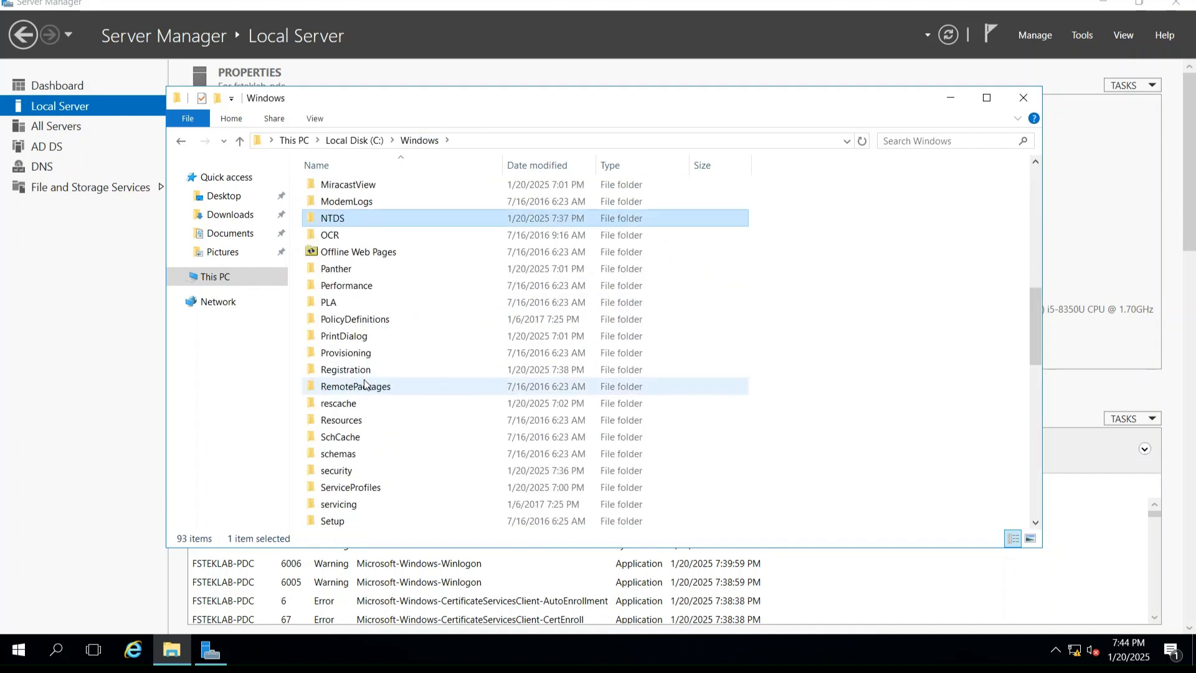
scroll(366, 384, down, 4)
scroll(365, 384, down, 1)
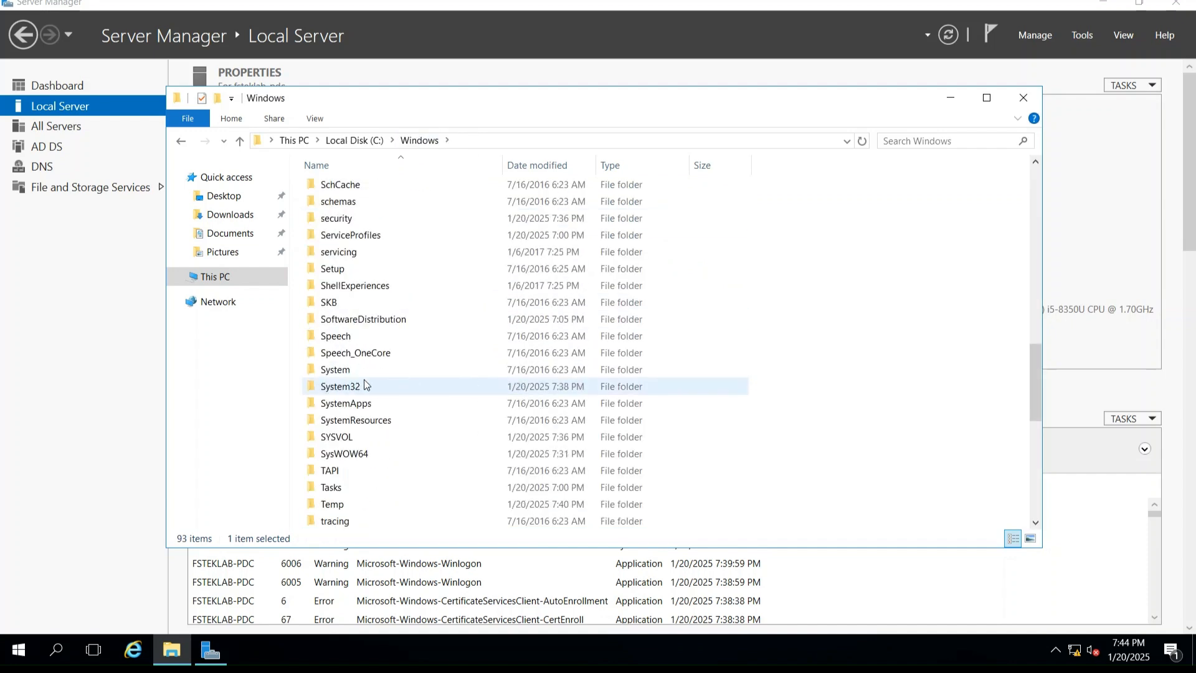
double_click(376, 439)
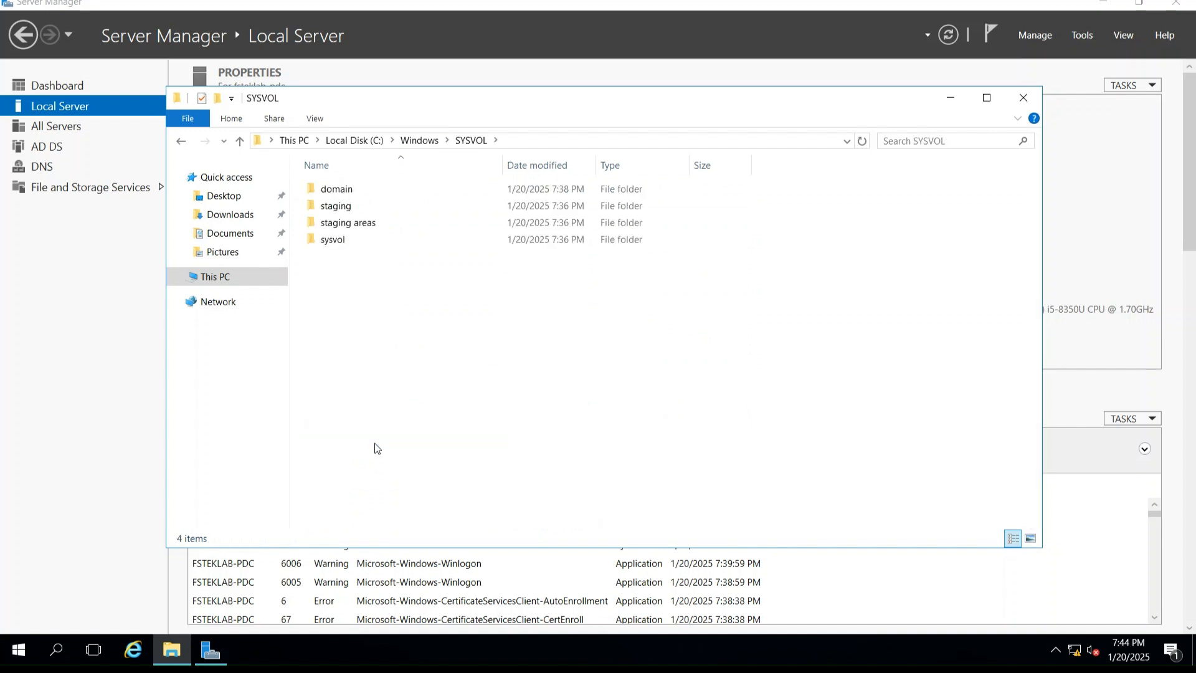
- Inspect the Policies and scripts folders under SYSVOL\domain, return to the Windows folder and close File Explorer
double_click(358, 188)
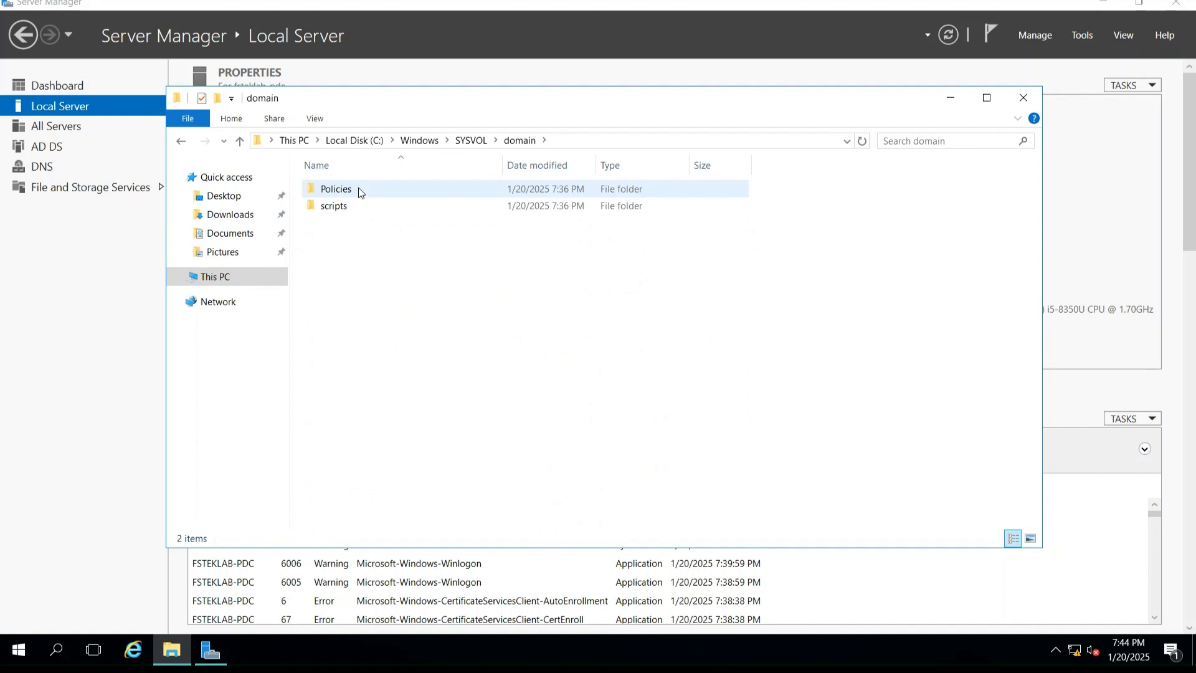
double_click(358, 188)
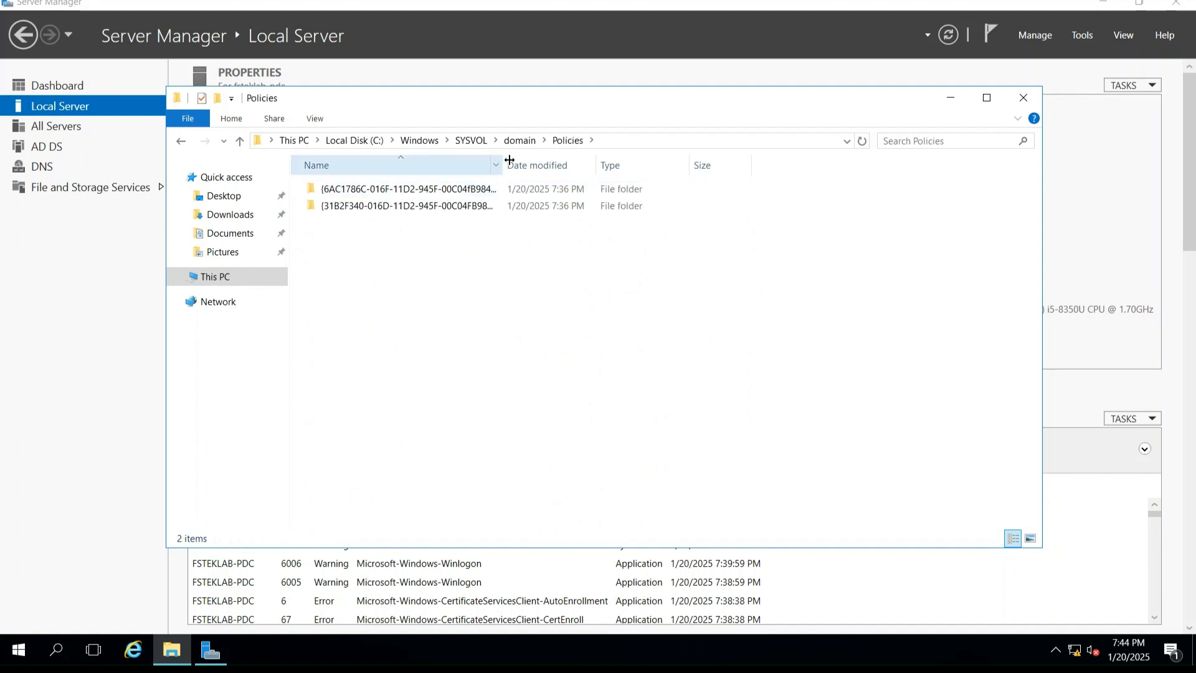
click(519, 140)
double_click(385, 208)
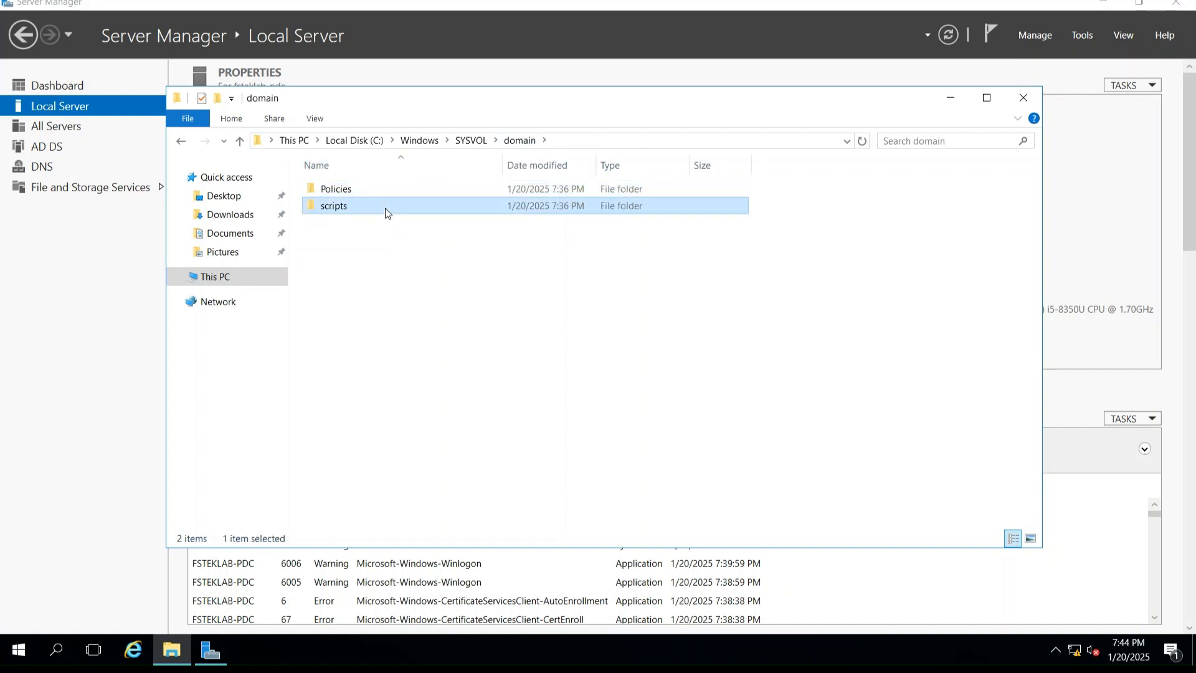
click(527, 139)
click(471, 140)
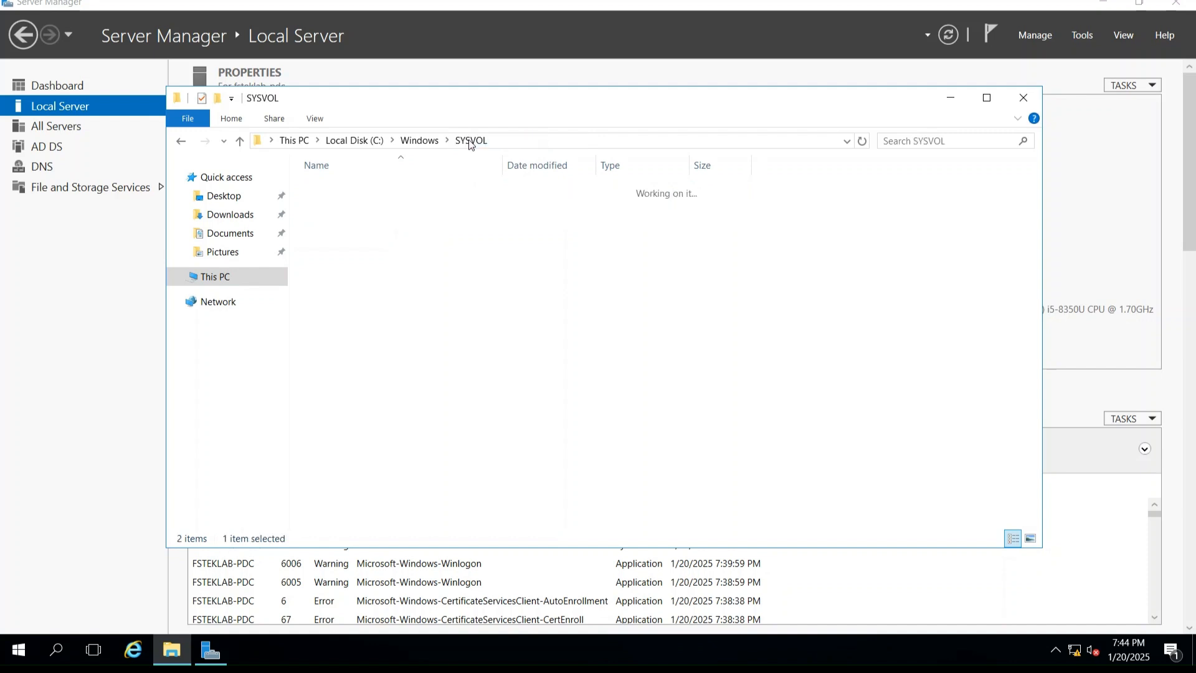
click(425, 142)
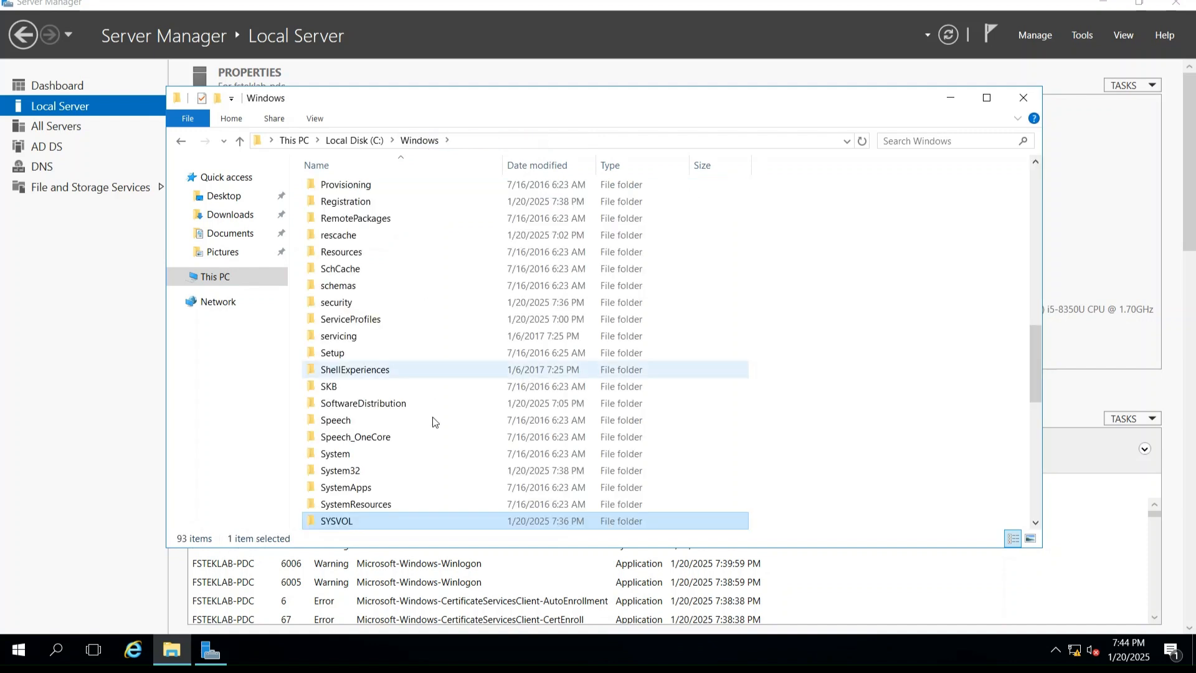
scroll(431, 435, down, 3)
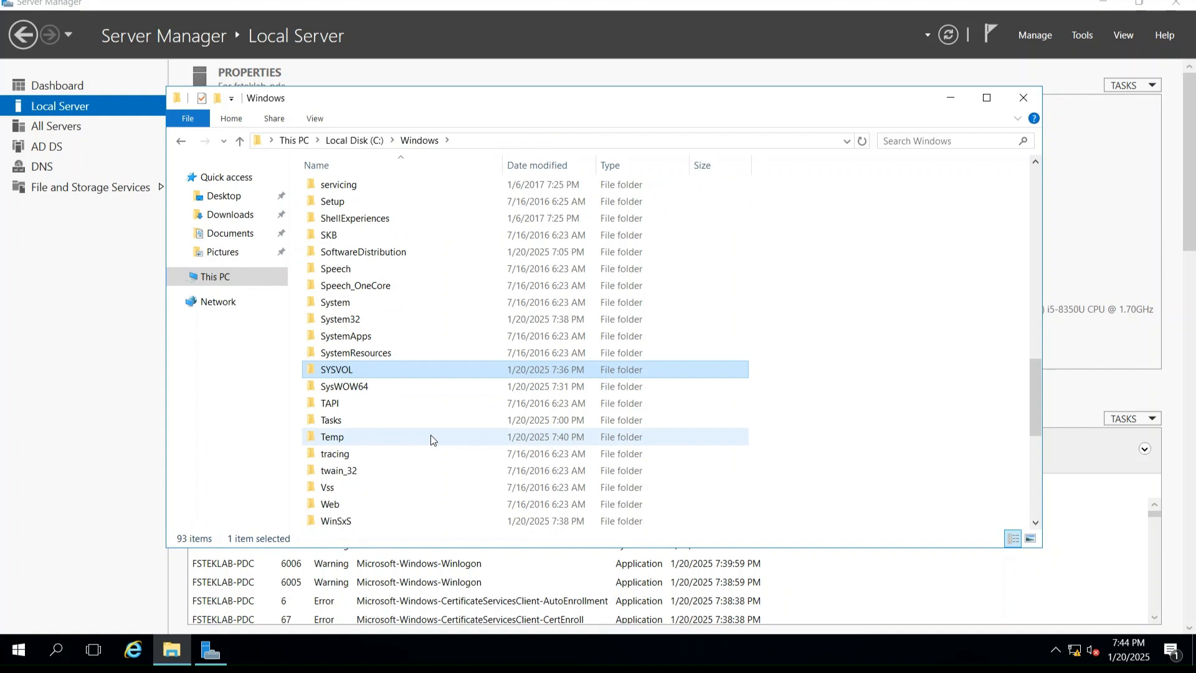
click(1025, 106)
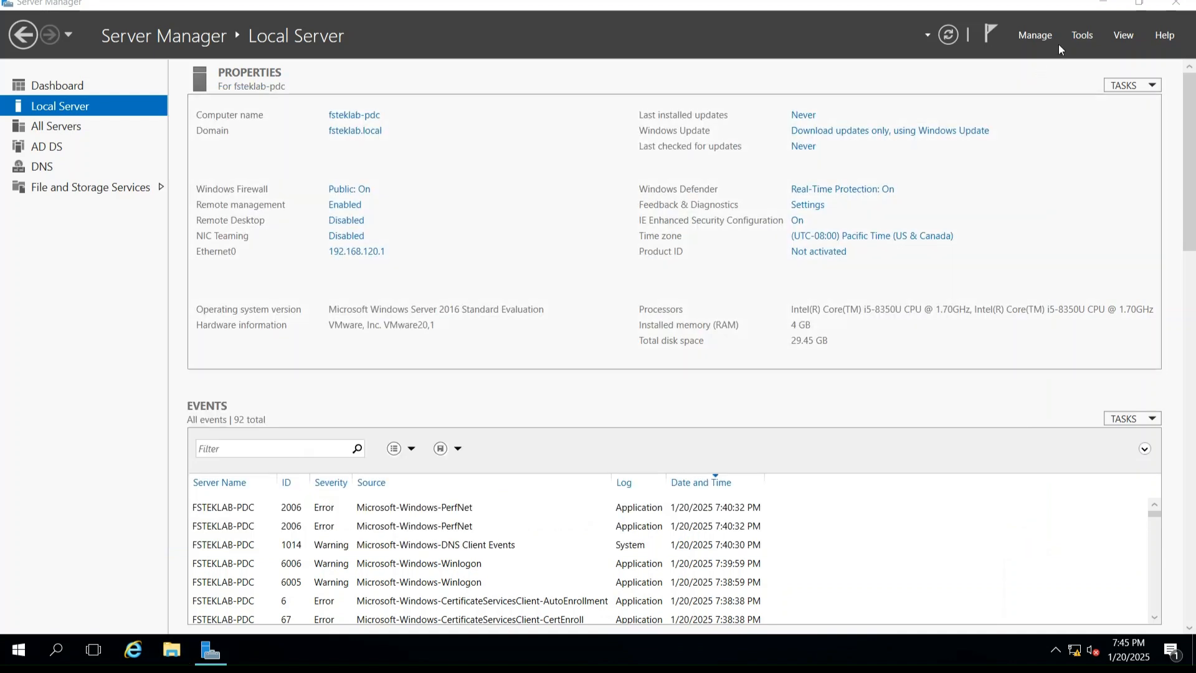
- Open Active Directory Users and Computers and list the Builtin groups of fsteklab.local with the full names readable
click(1084, 35)
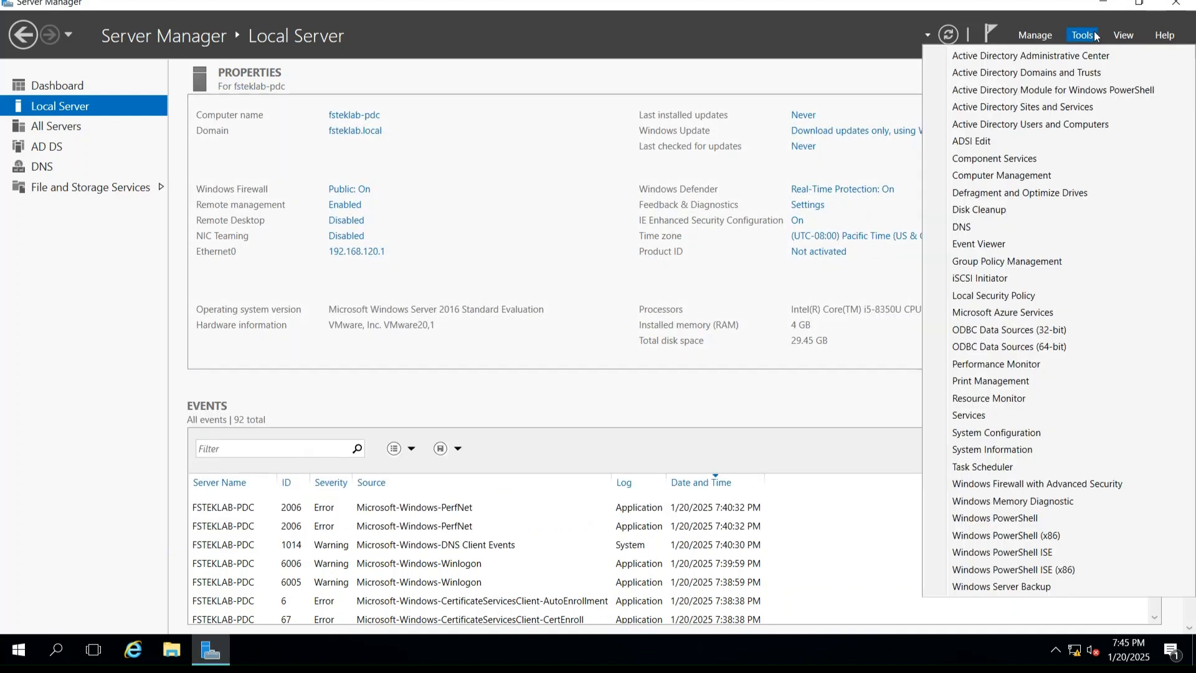
click(1053, 129)
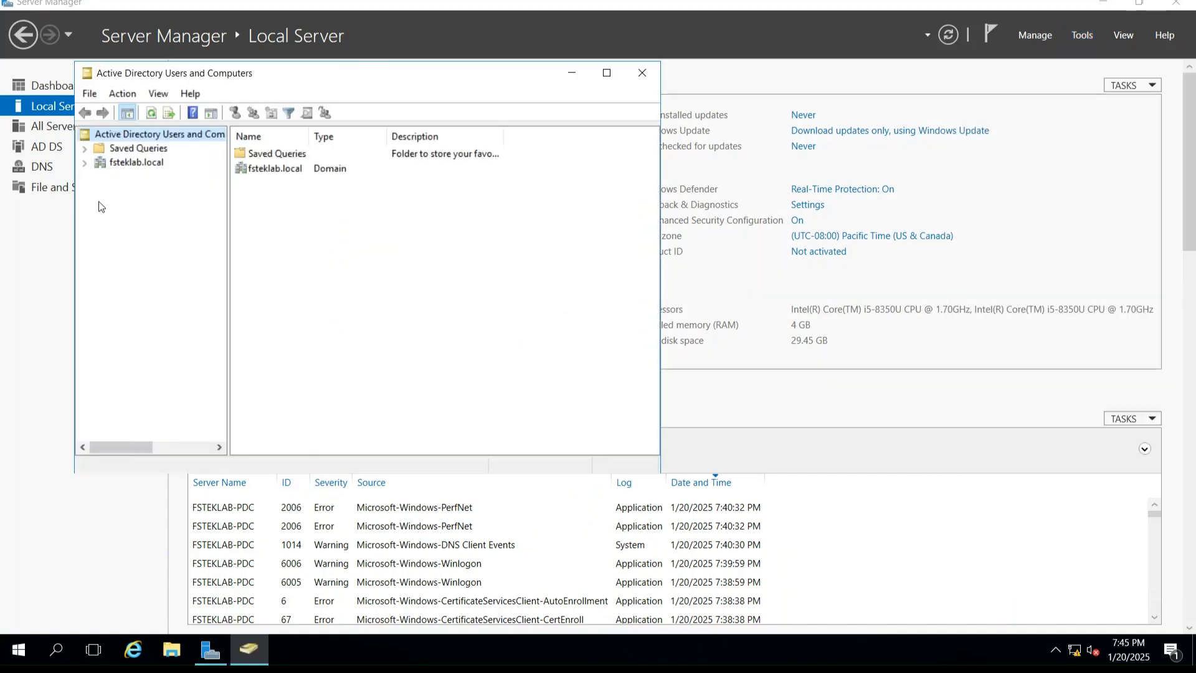
click(85, 163)
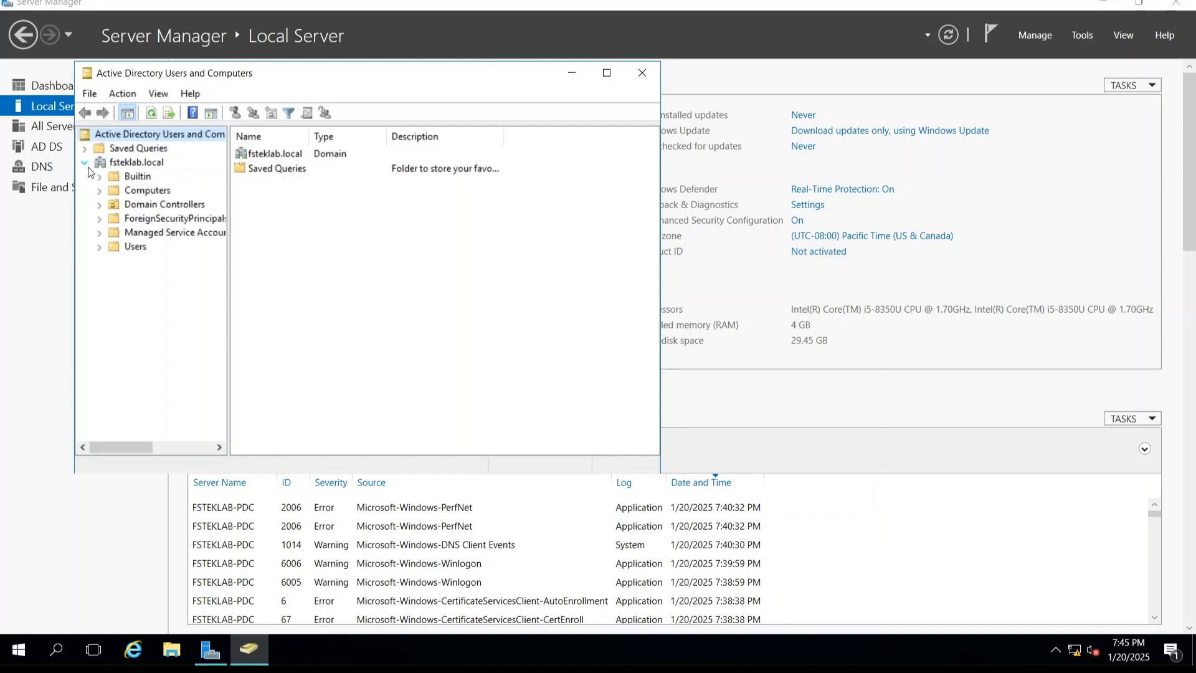
click(140, 178)
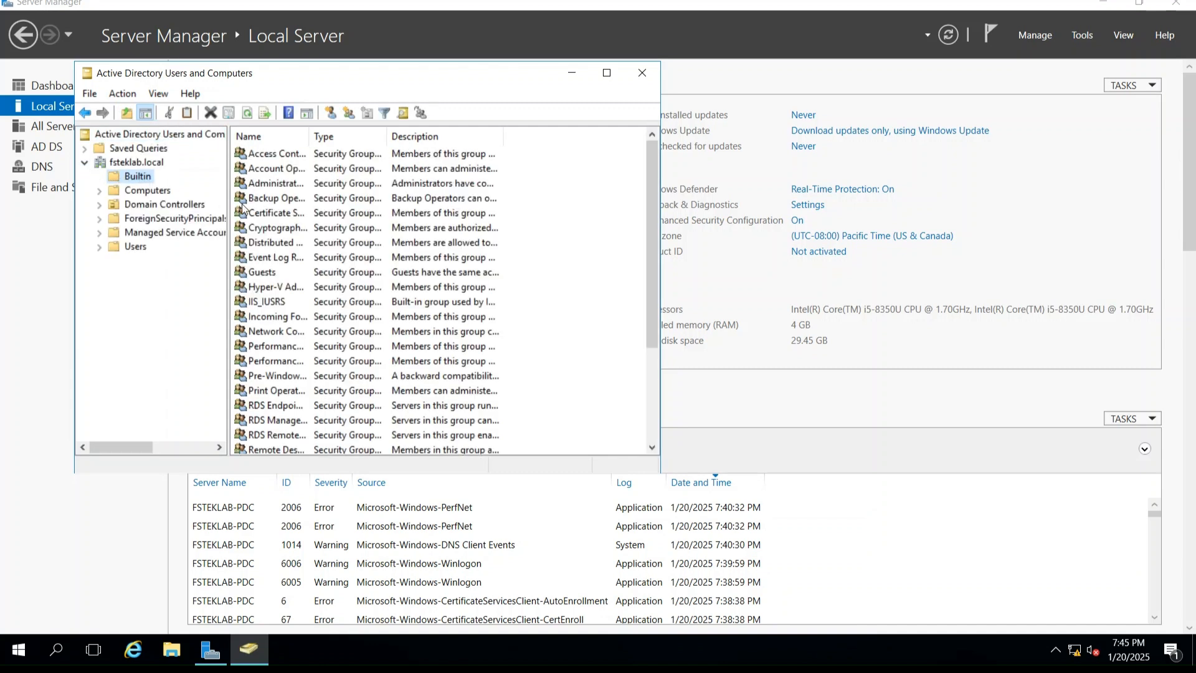
double_click(309, 137)
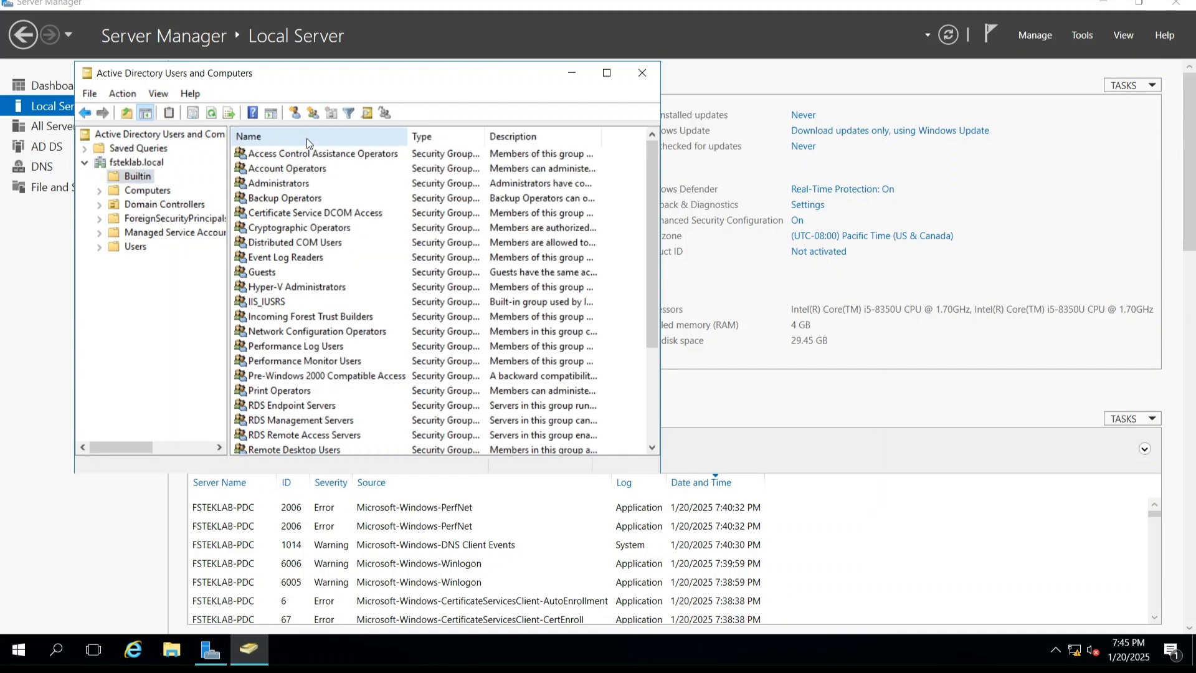
- Check the group memberships and members of the built-in Administrators group, and close its properties without changes
double_click(288, 181)
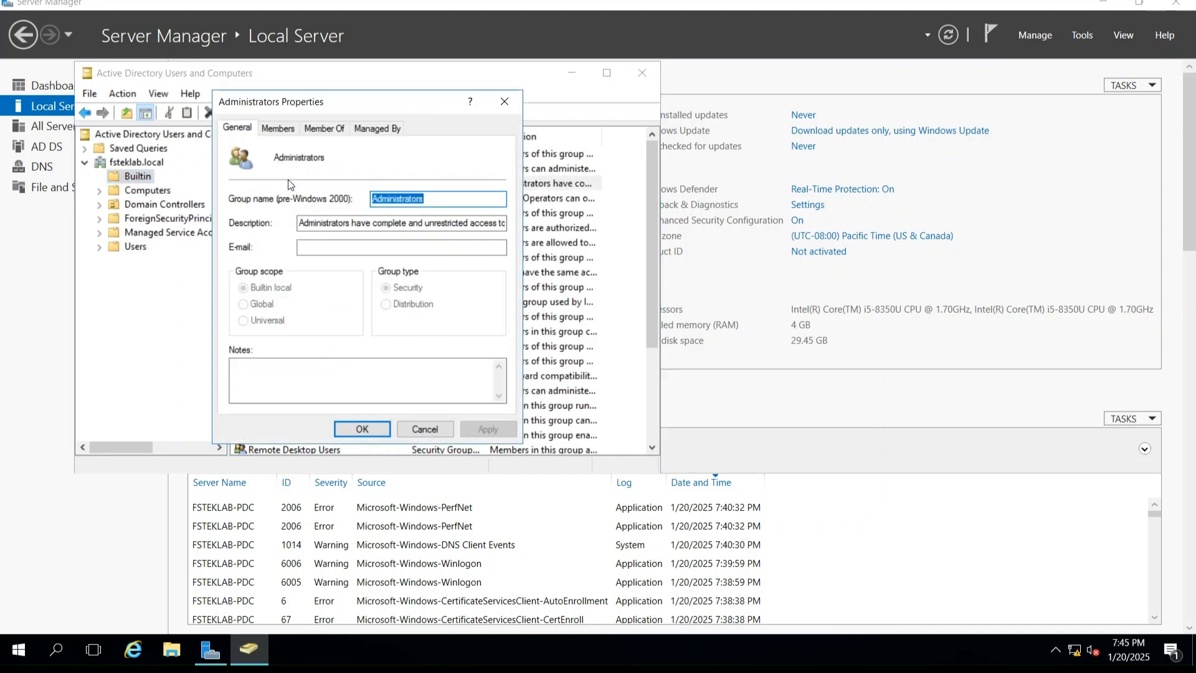
click(315, 132)
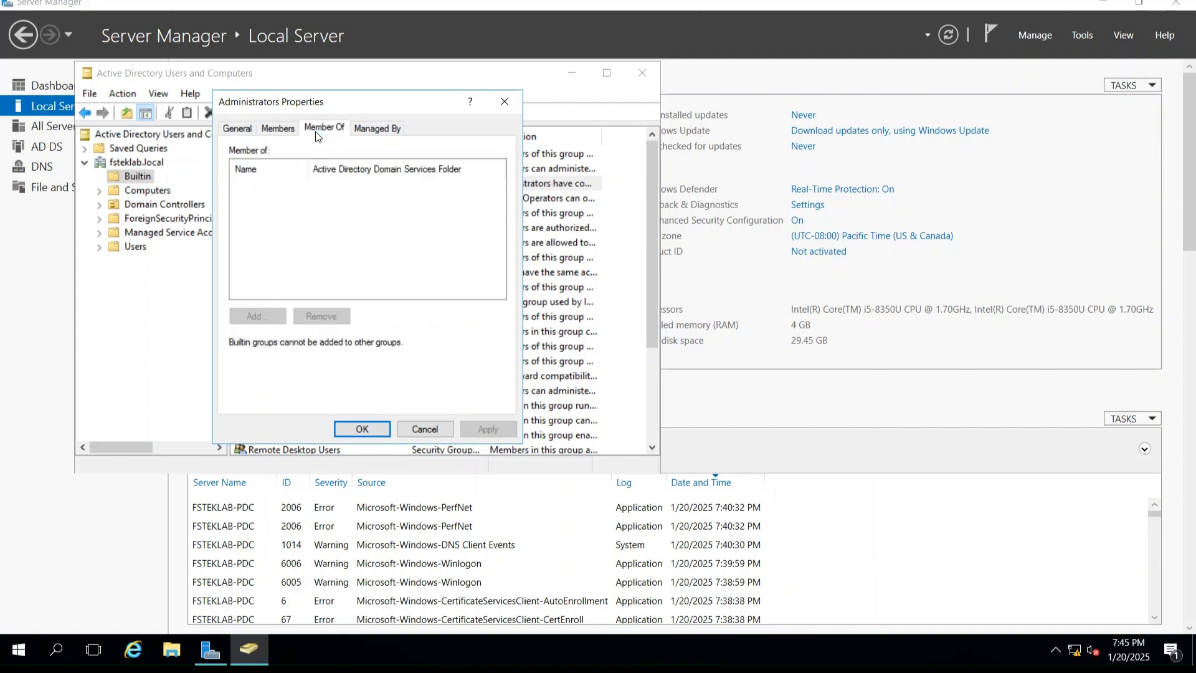
click(268, 131)
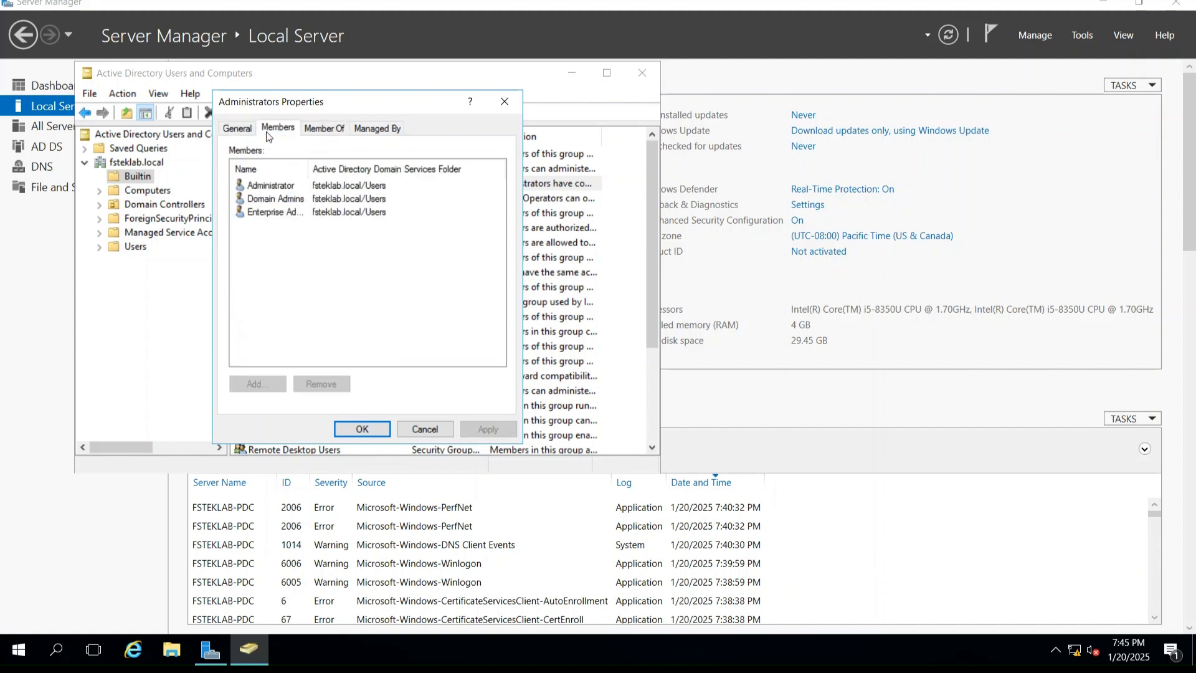
click(293, 198)
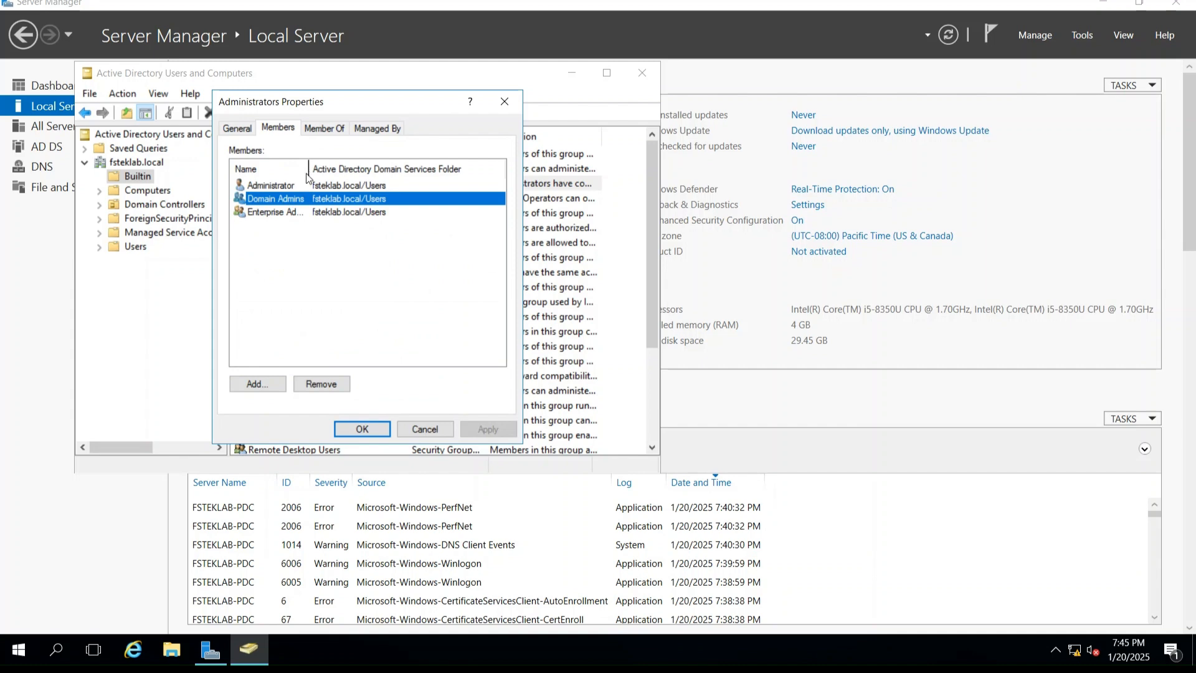
double_click(307, 167)
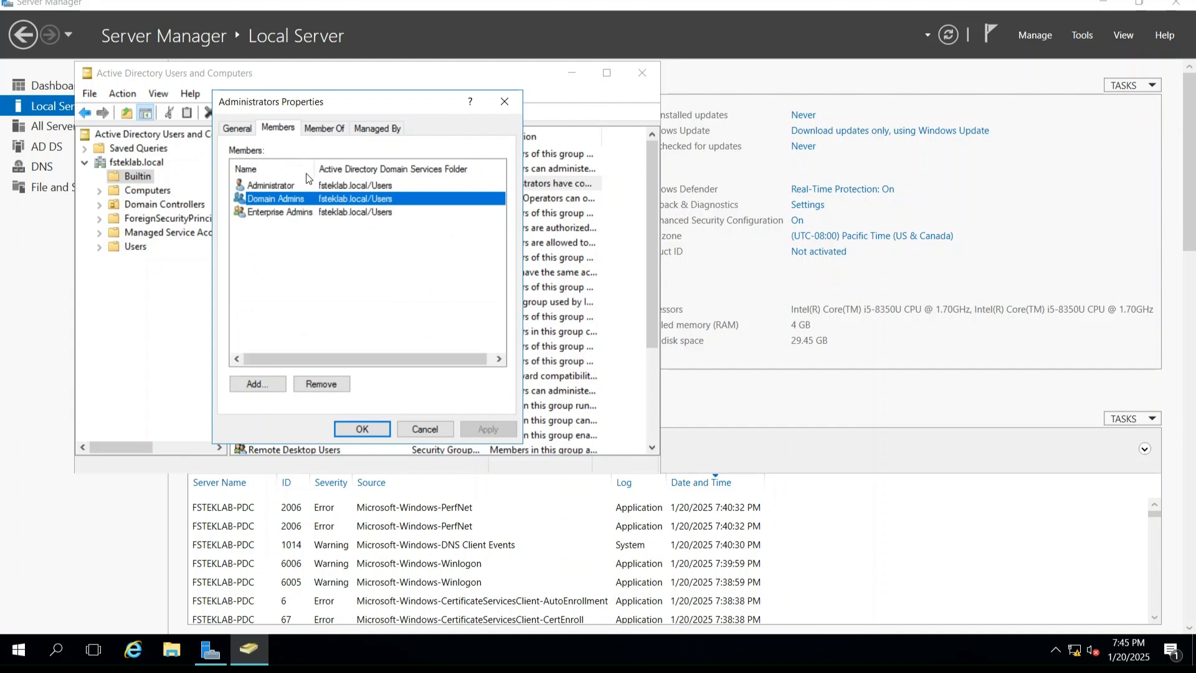
click(414, 430)
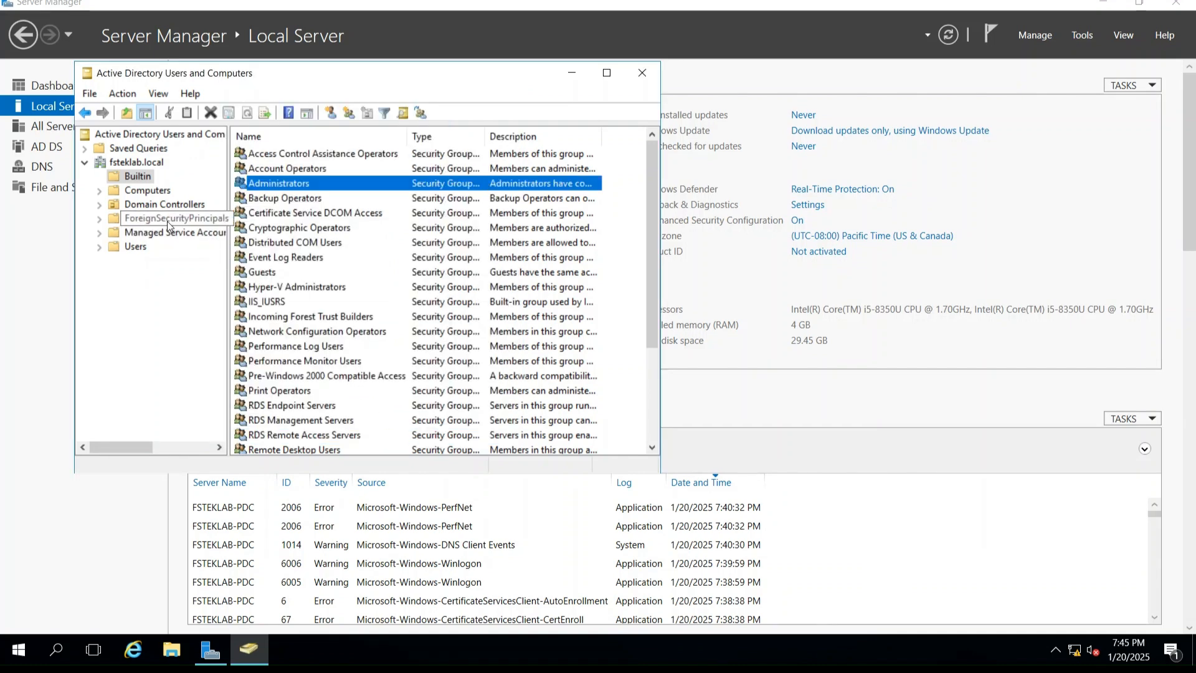
- Review the contents of the Computers, Domain Controllers and Users containers, and close Active Directory Users and Computers
click(149, 191)
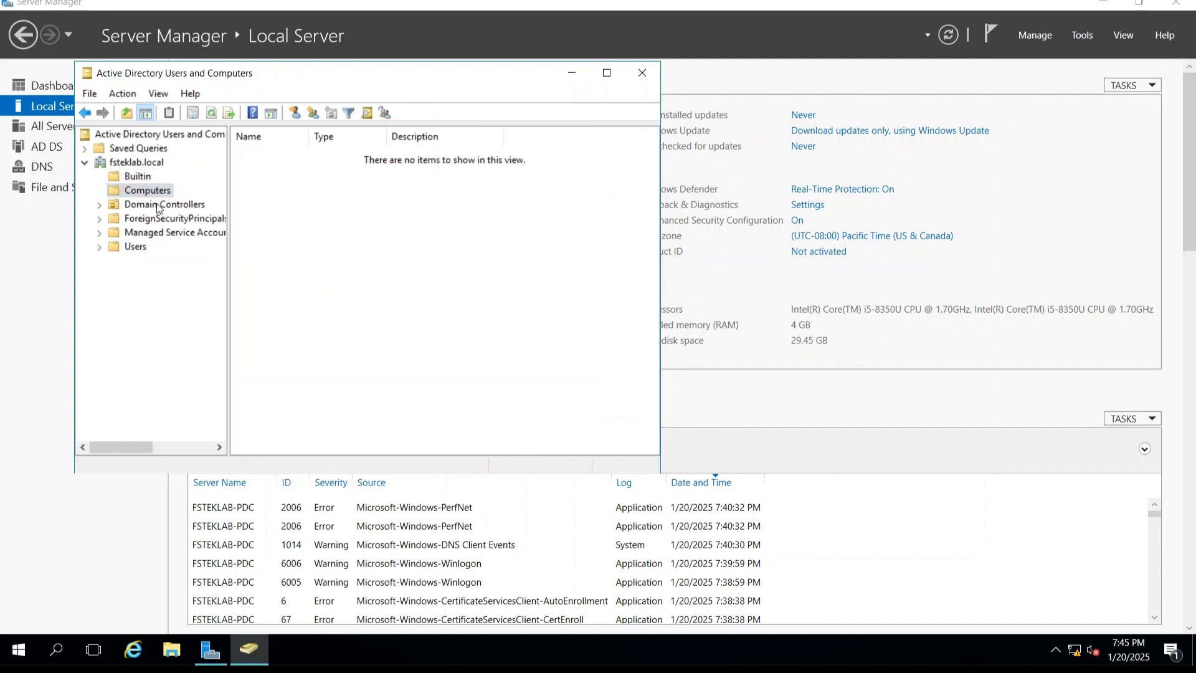
click(157, 204)
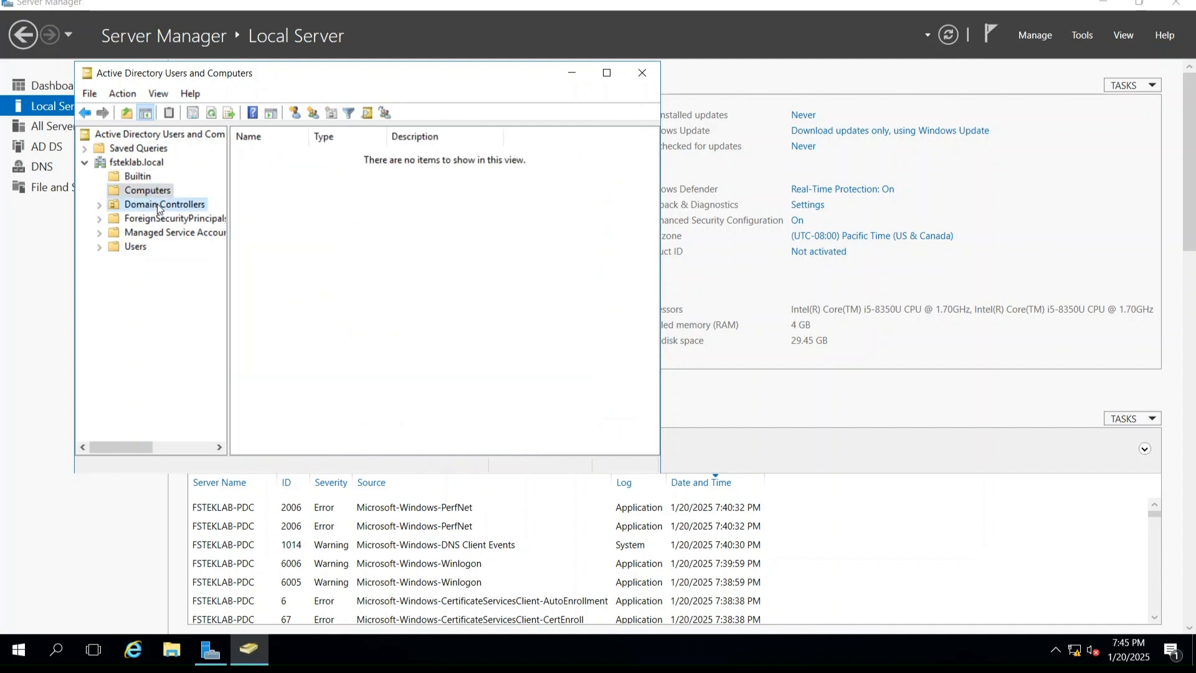
double_click(306, 139)
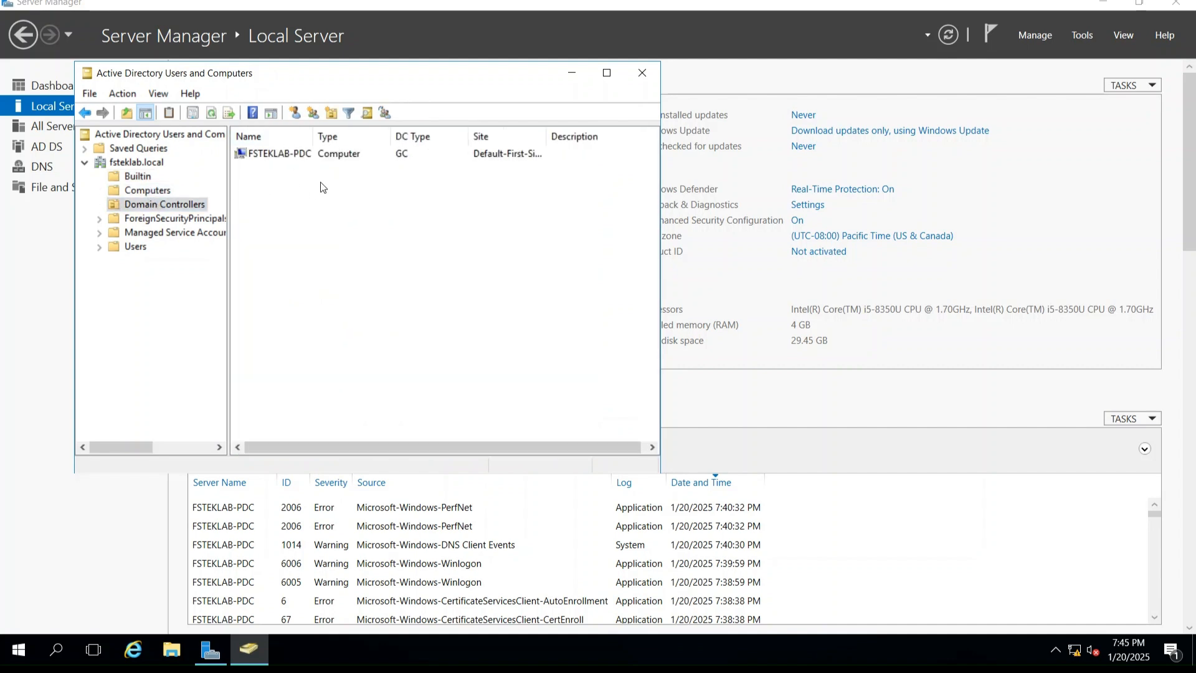
click(130, 248)
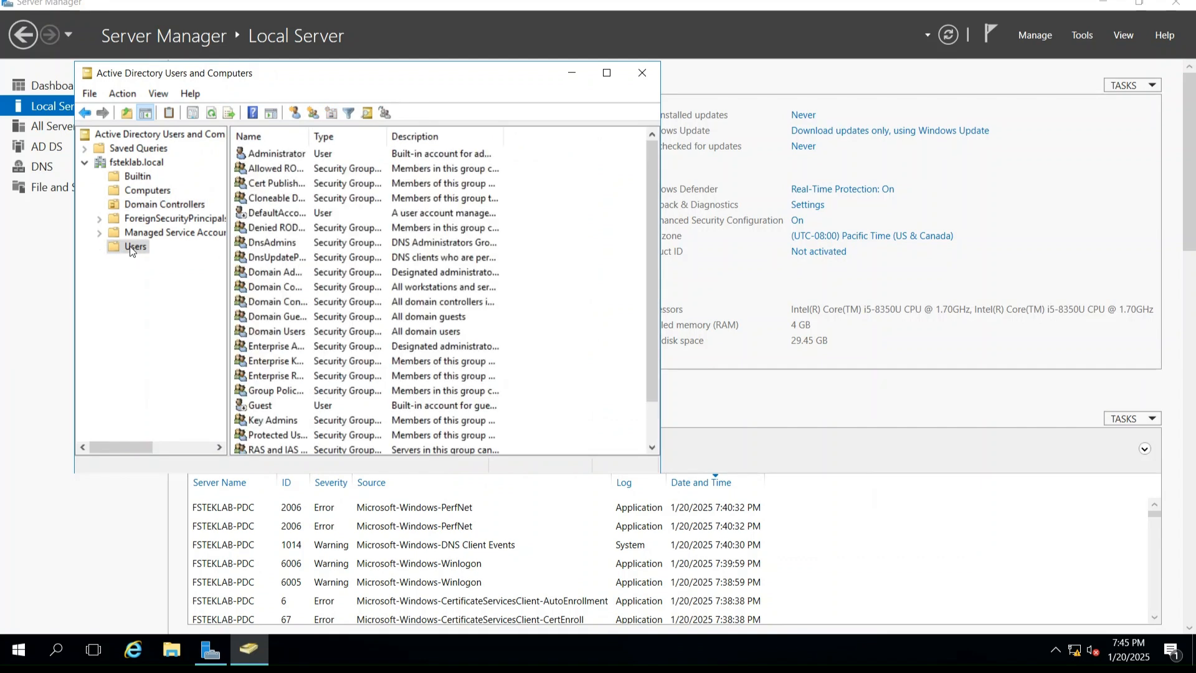
double_click(306, 138)
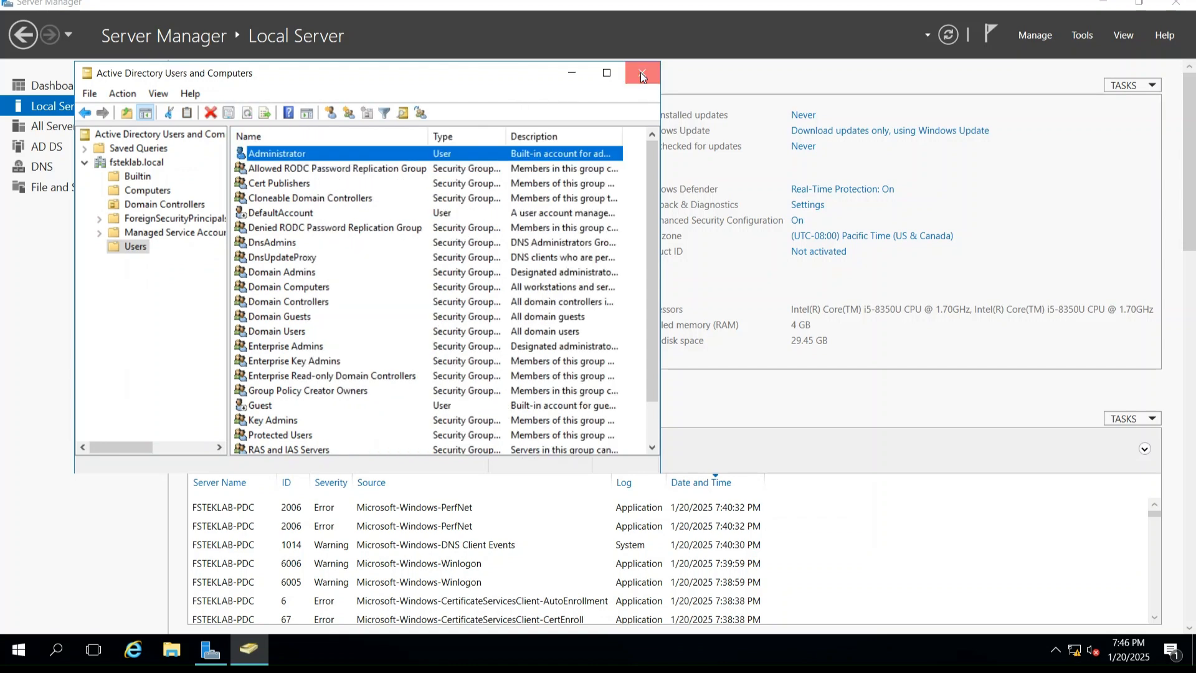
click(641, 73)
- Open Active Directory Sites and Services and display the contents of server FSTEKLAB-PDC under Default-First-Site-Name
click(1081, 38)
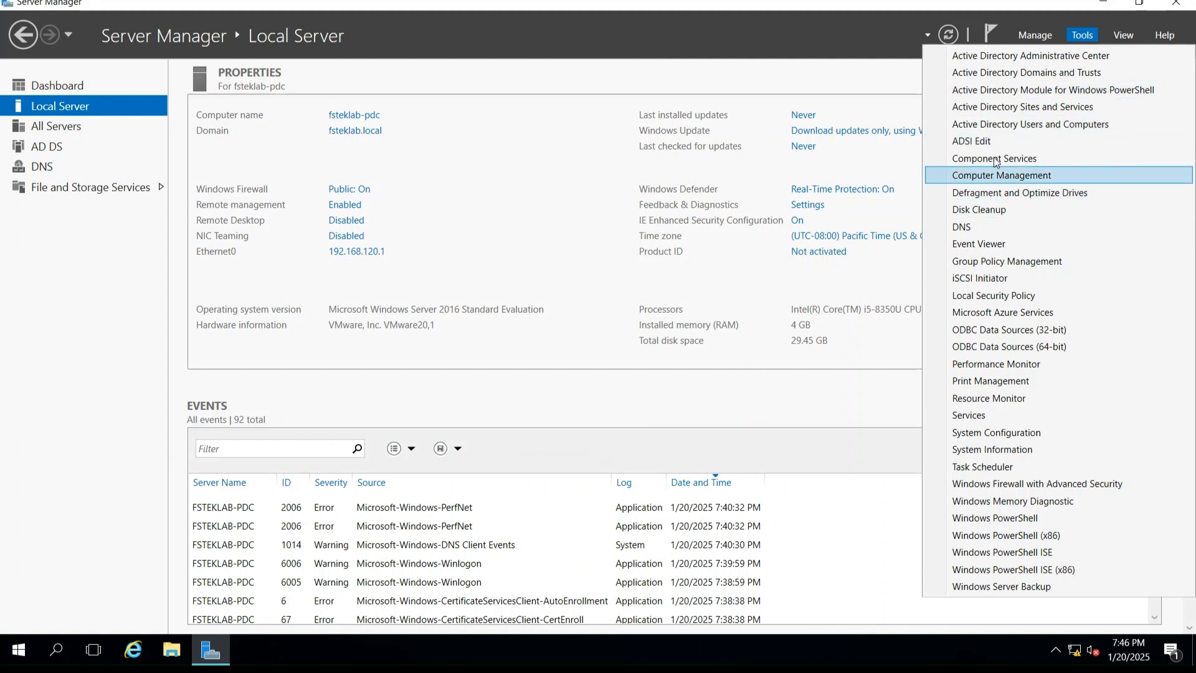
click(1005, 110)
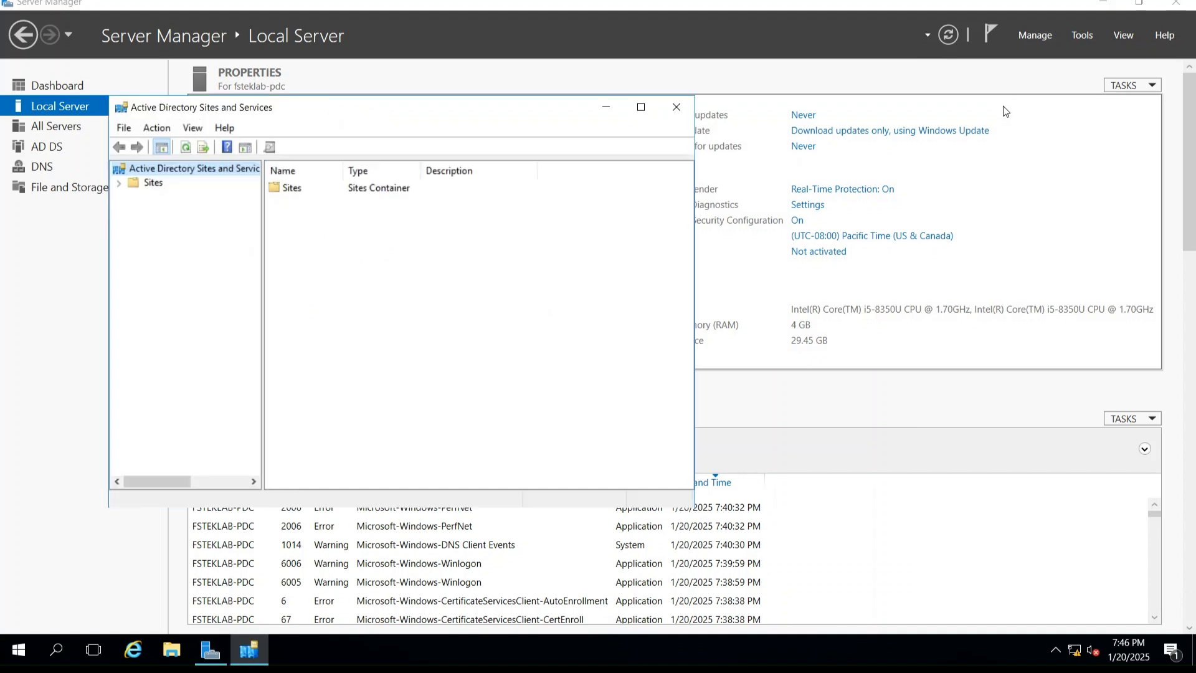
click(119, 184)
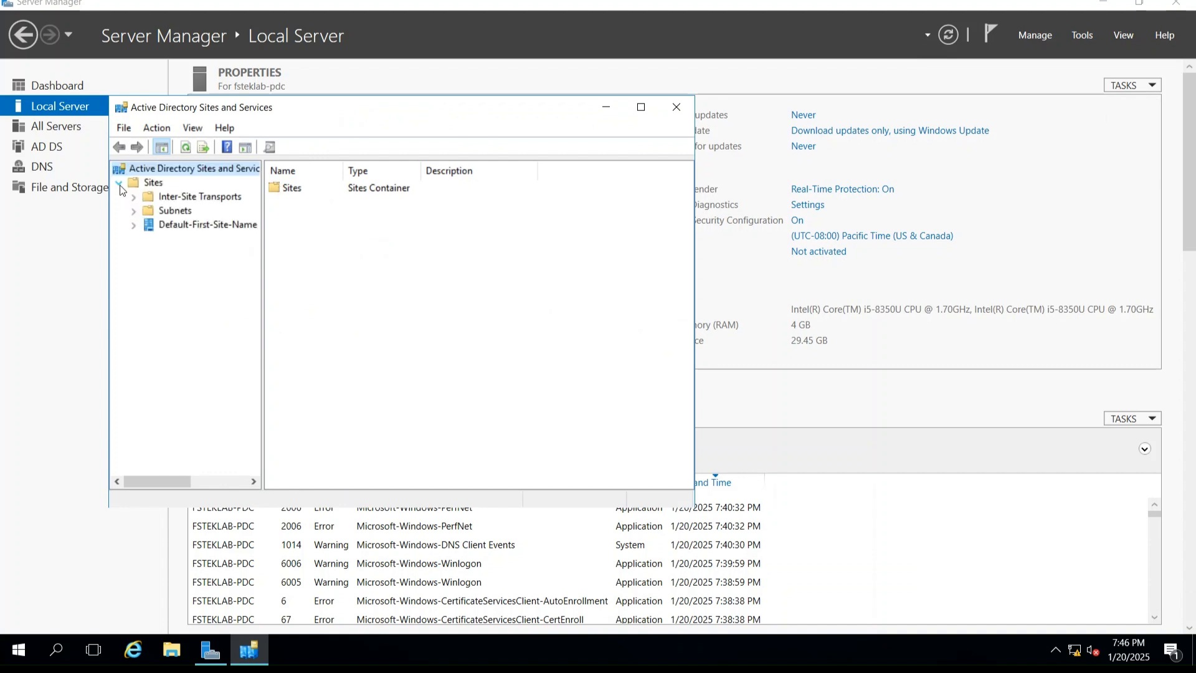
click(133, 226)
click(148, 240)
click(205, 251)
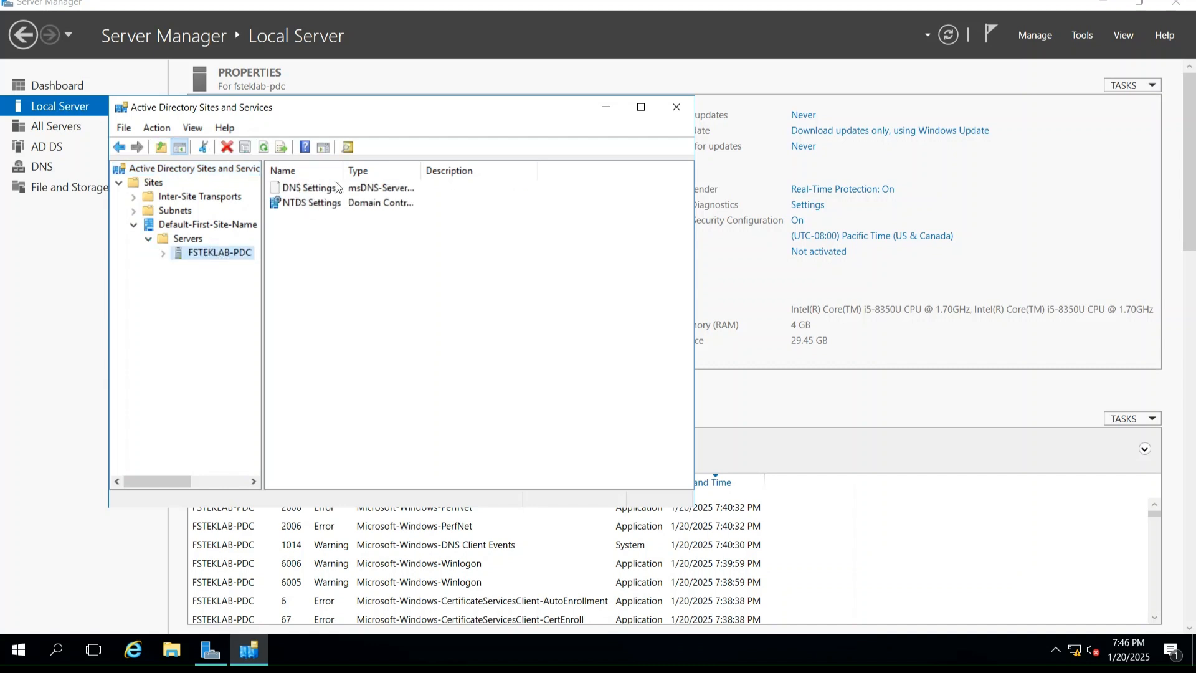
drag(342, 170, 362, 170)
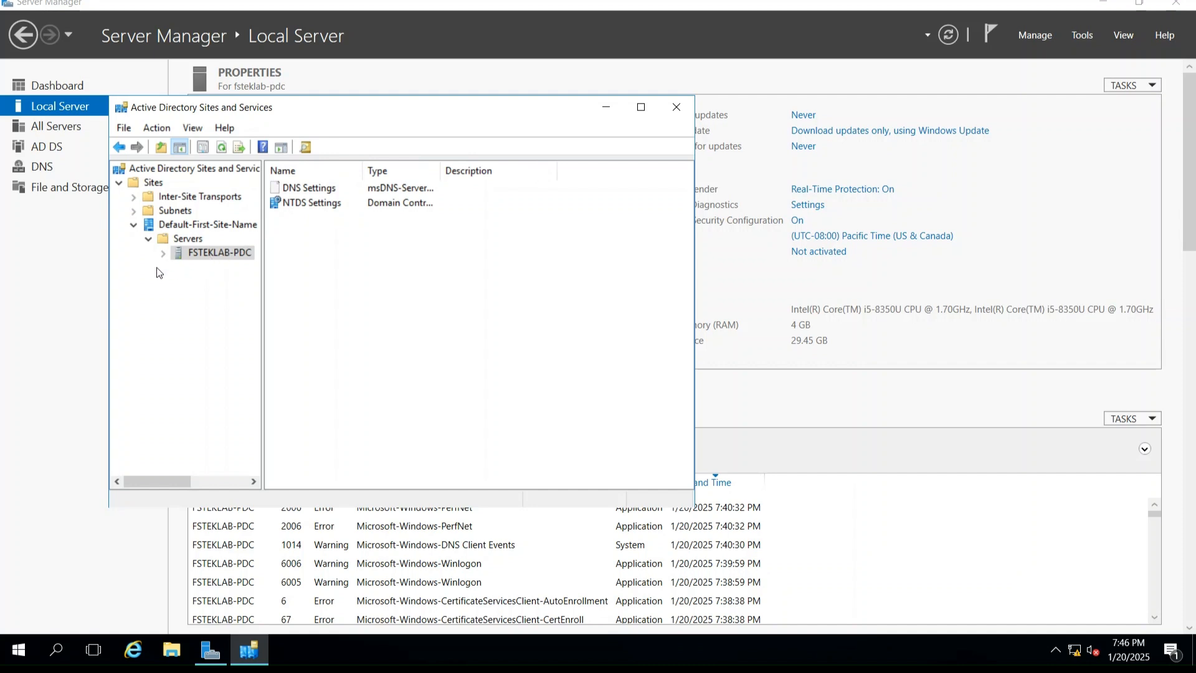
- Check the Global Catalog setting in the NTDS Settings properties of FSTEKLAB-PDC, and close Active Directory Sites and Services
click(162, 252)
click(196, 265)
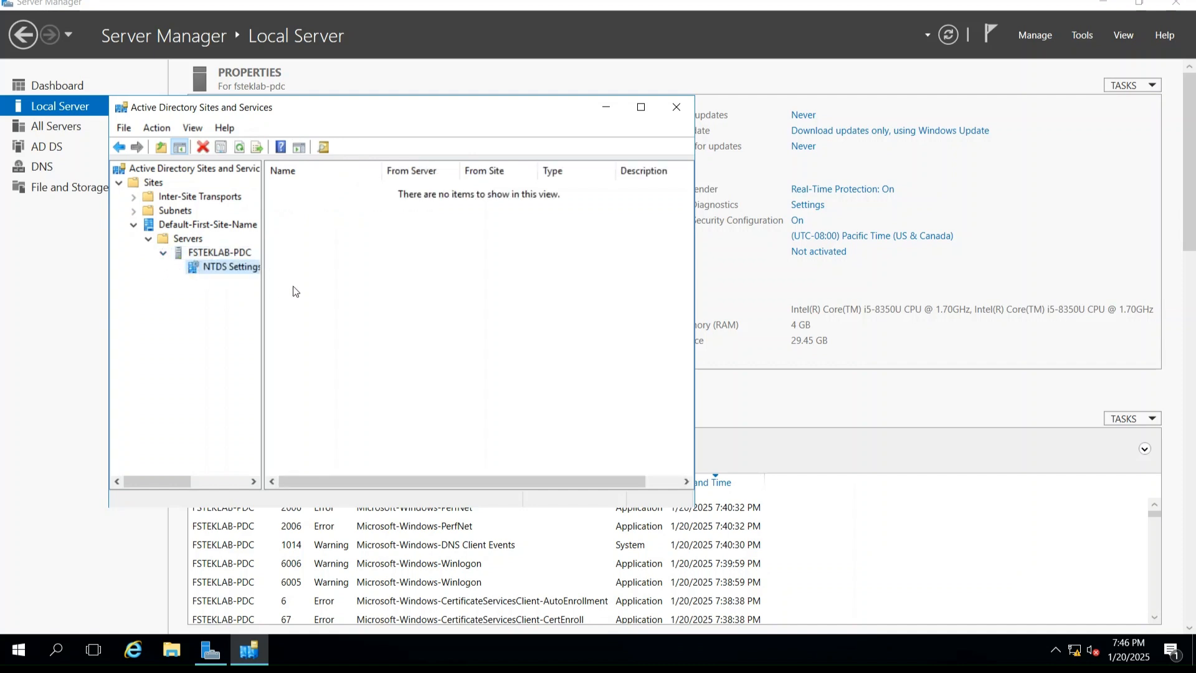
right_click(235, 264)
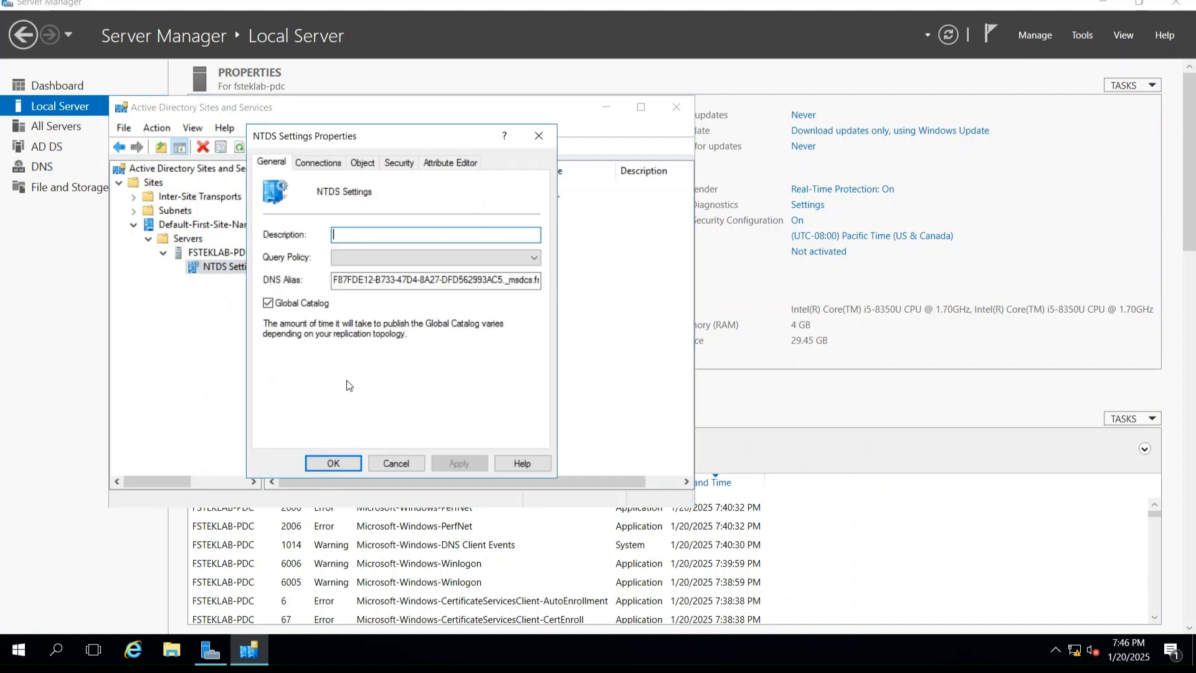
click(399, 468)
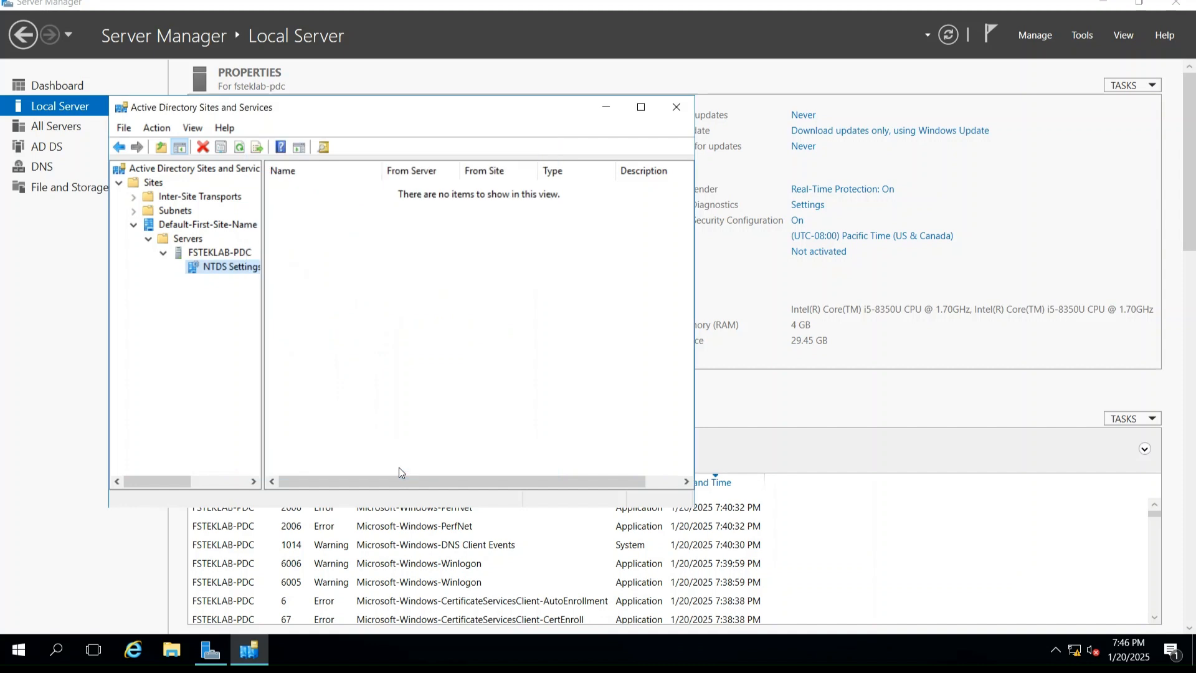
click(682, 110)
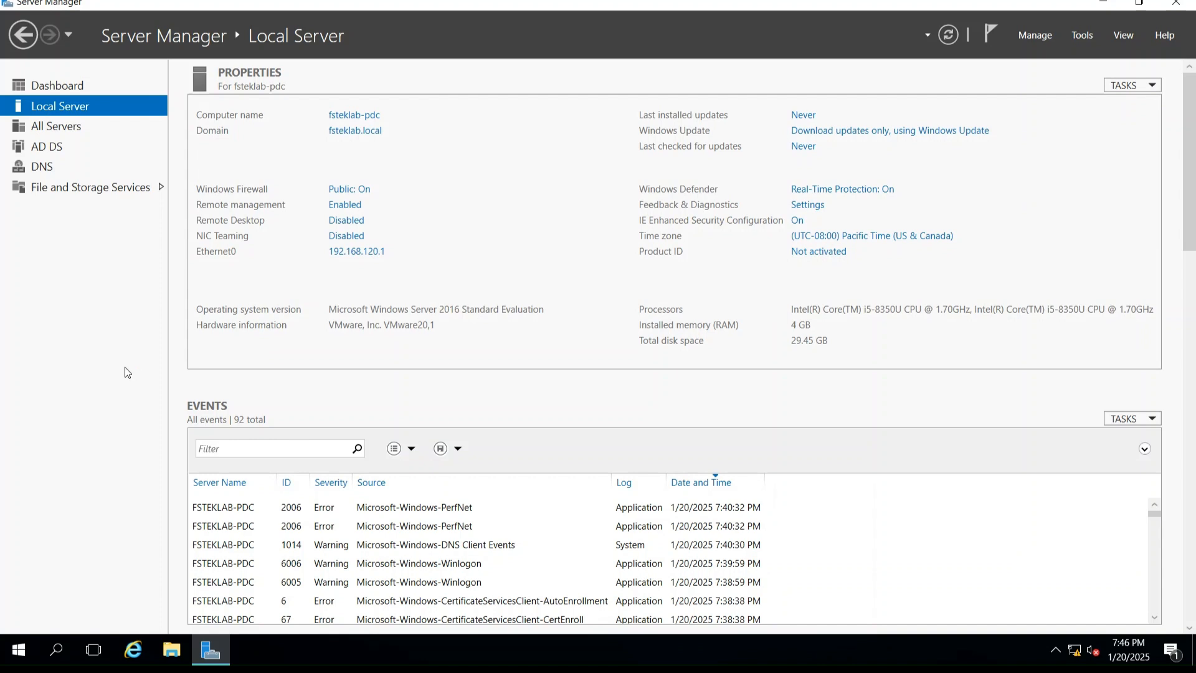
- Open the server's shares at \\localhost from the Run dialog, check the NETLOGON share's contents and return to the share list
key(alt+Tab)
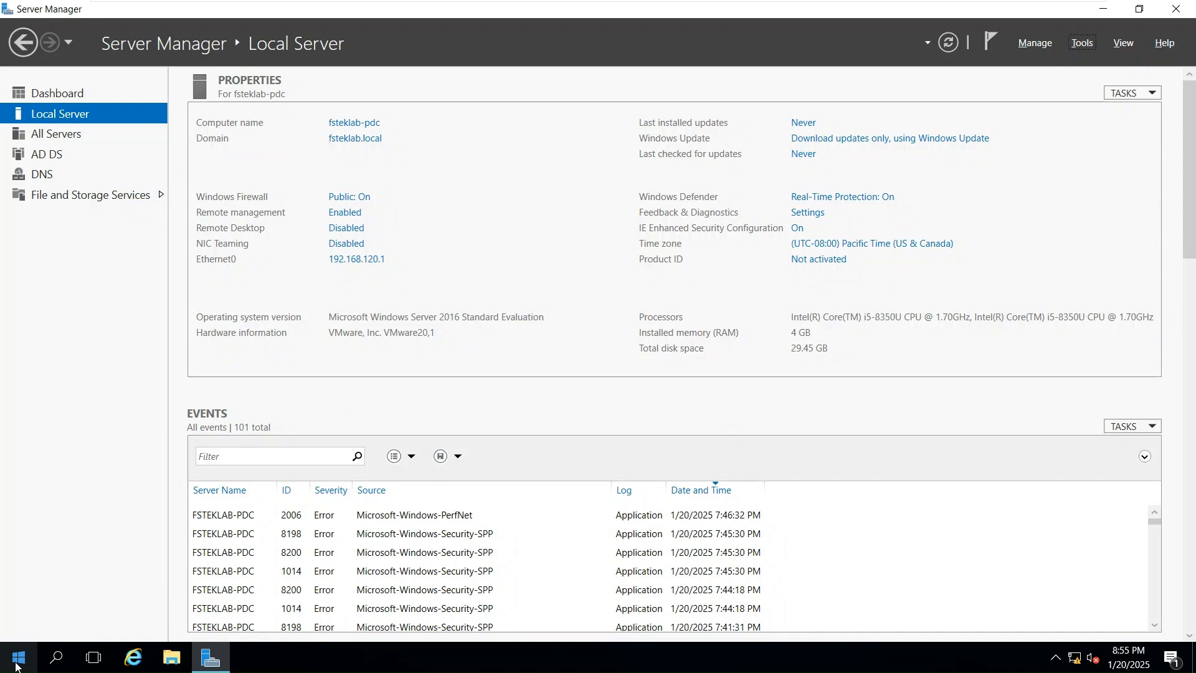
click(17, 657)
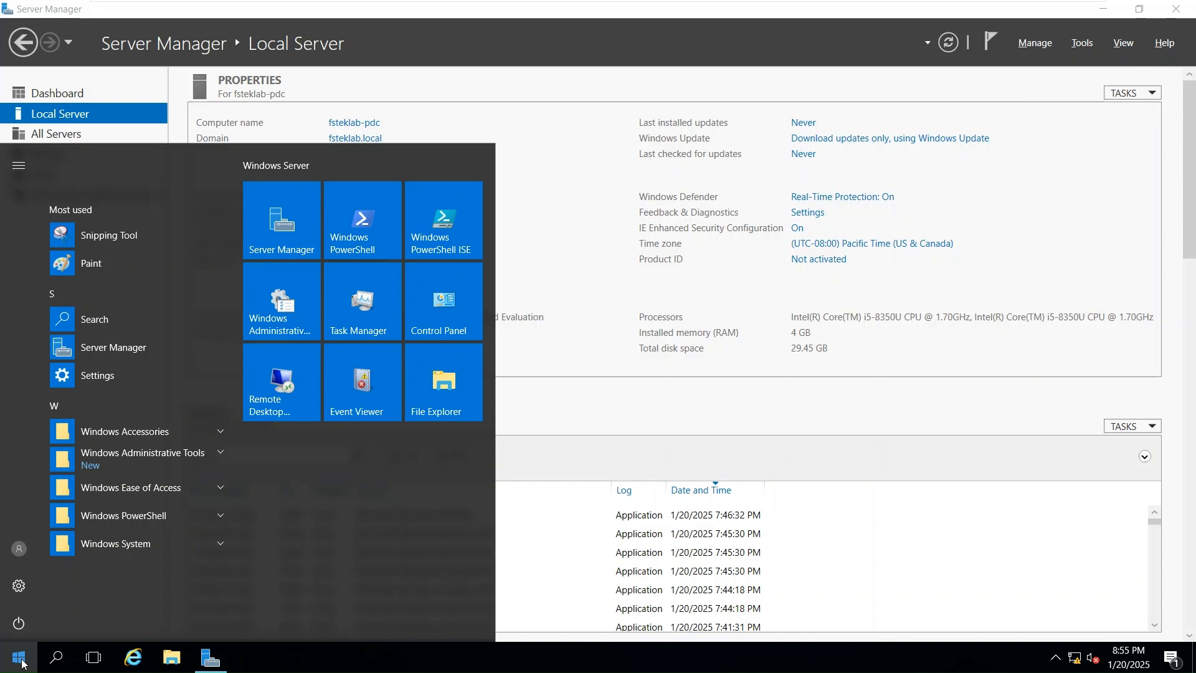
right_click(22, 662)
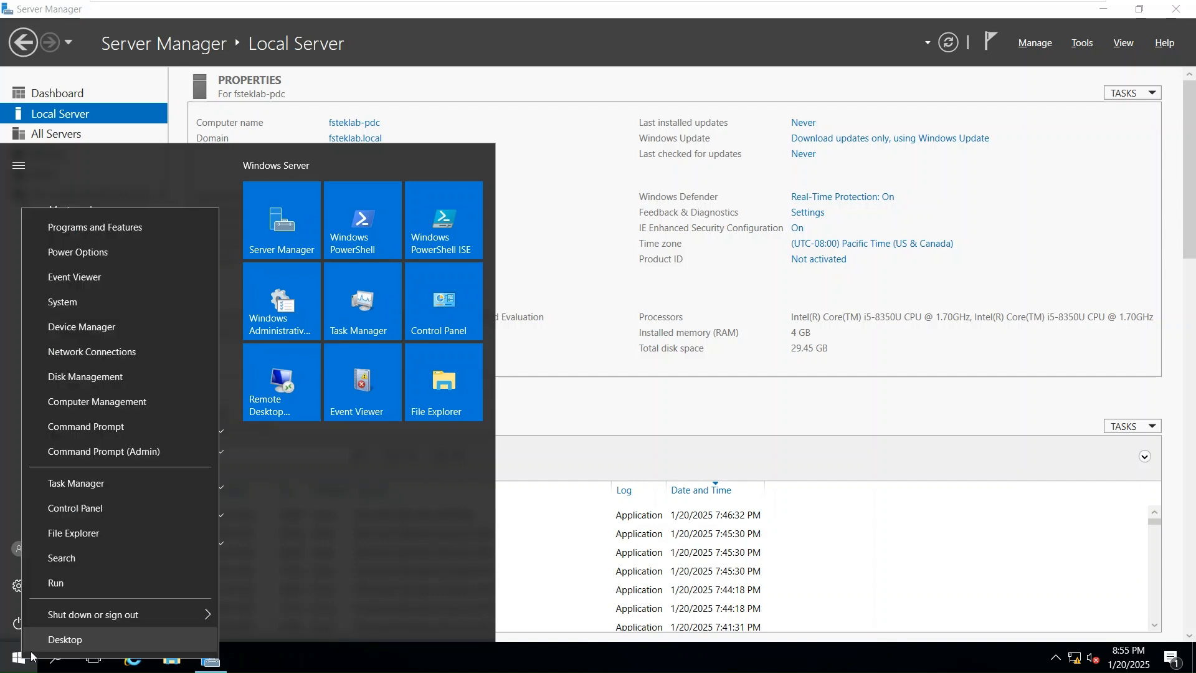
click(81, 582)
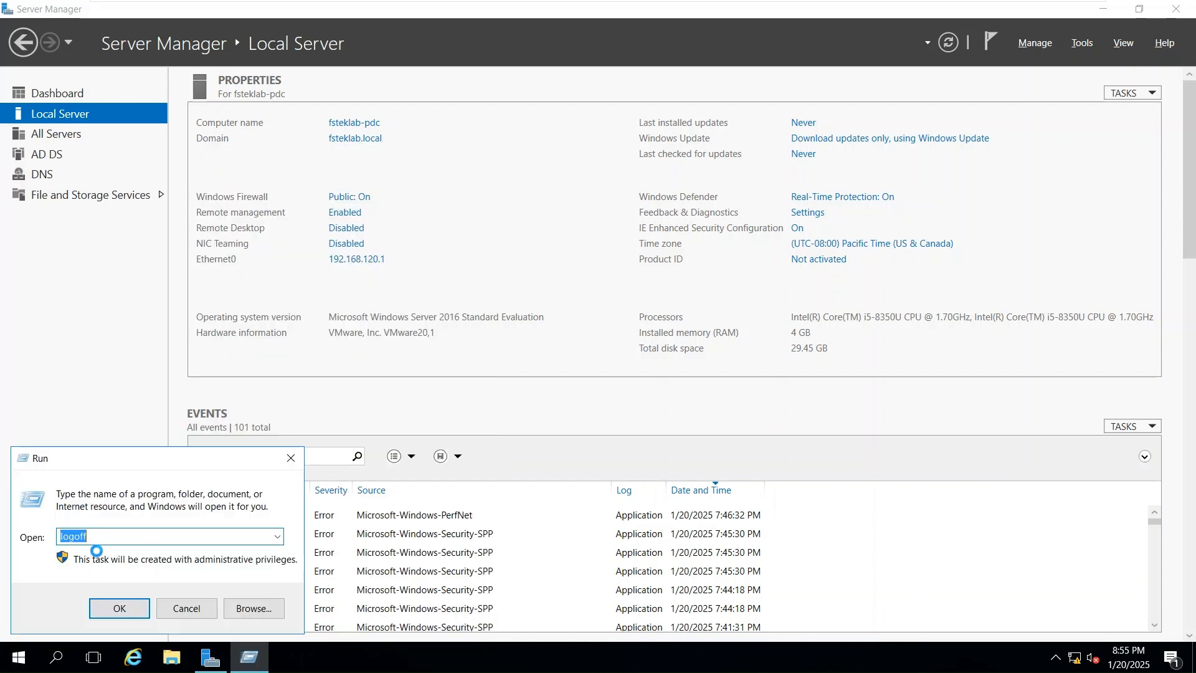
text(\\localhost)
key(Return)
double_click(367, 173)
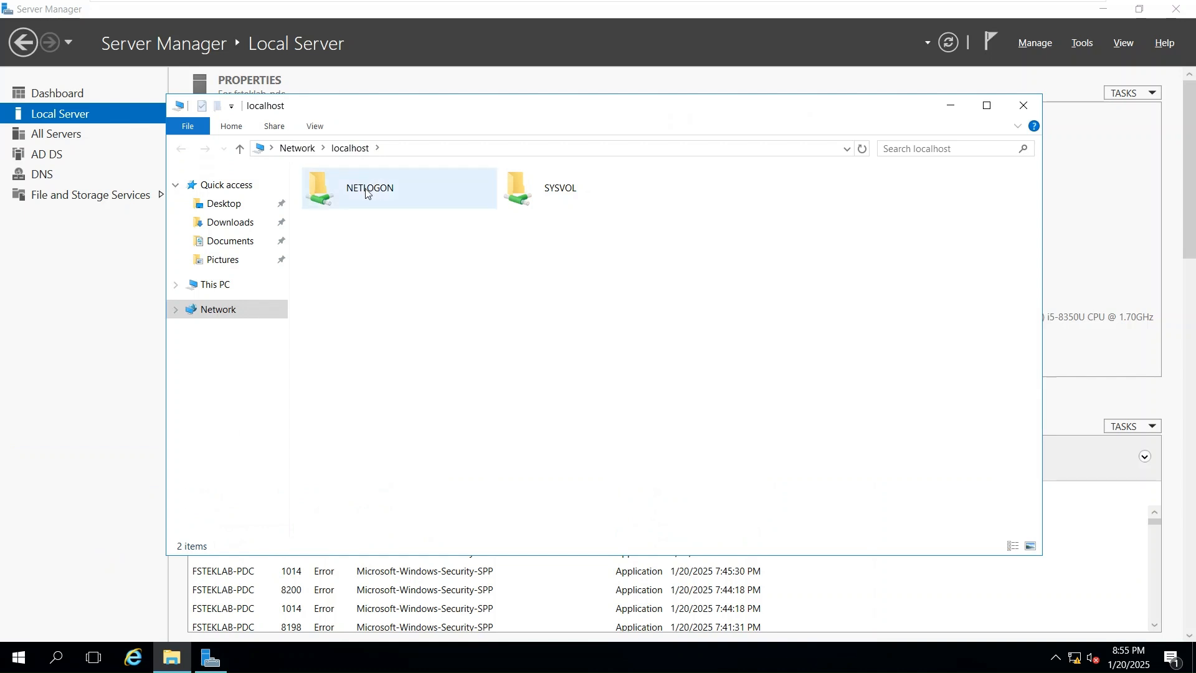
click(363, 156)
- Open the Policies folder under fsteklab.local in the SYSVOL share and widen the Name column to show the full policy folder names
double_click(529, 201)
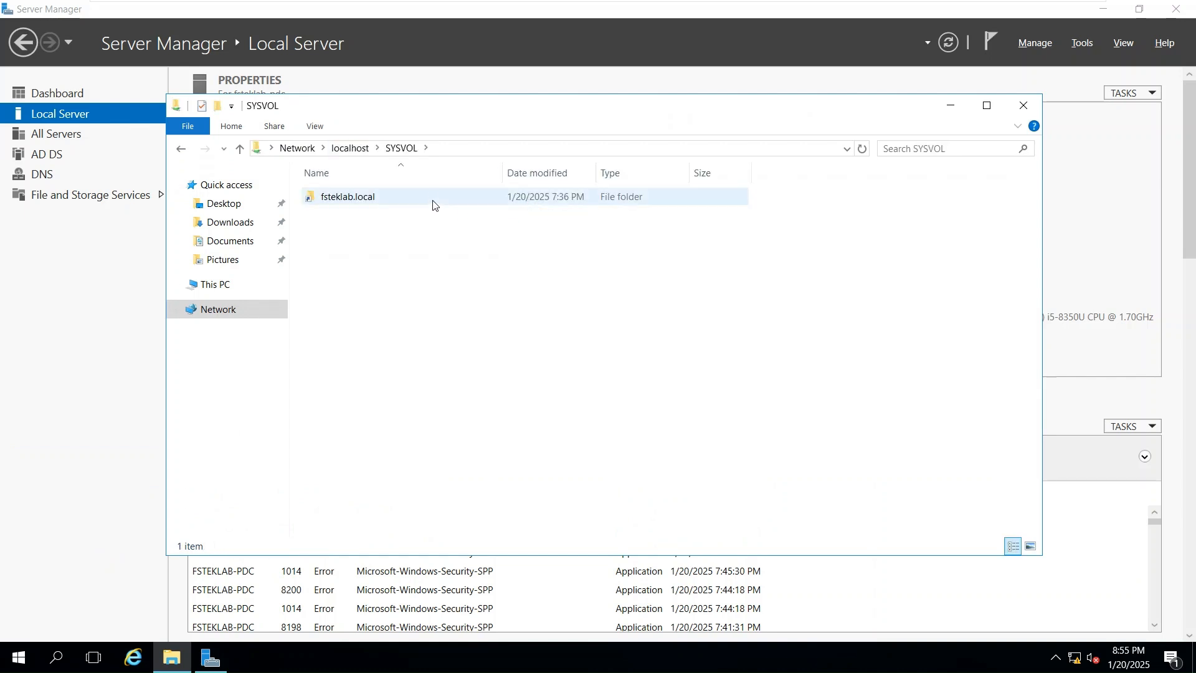
double_click(428, 197)
double_click(404, 197)
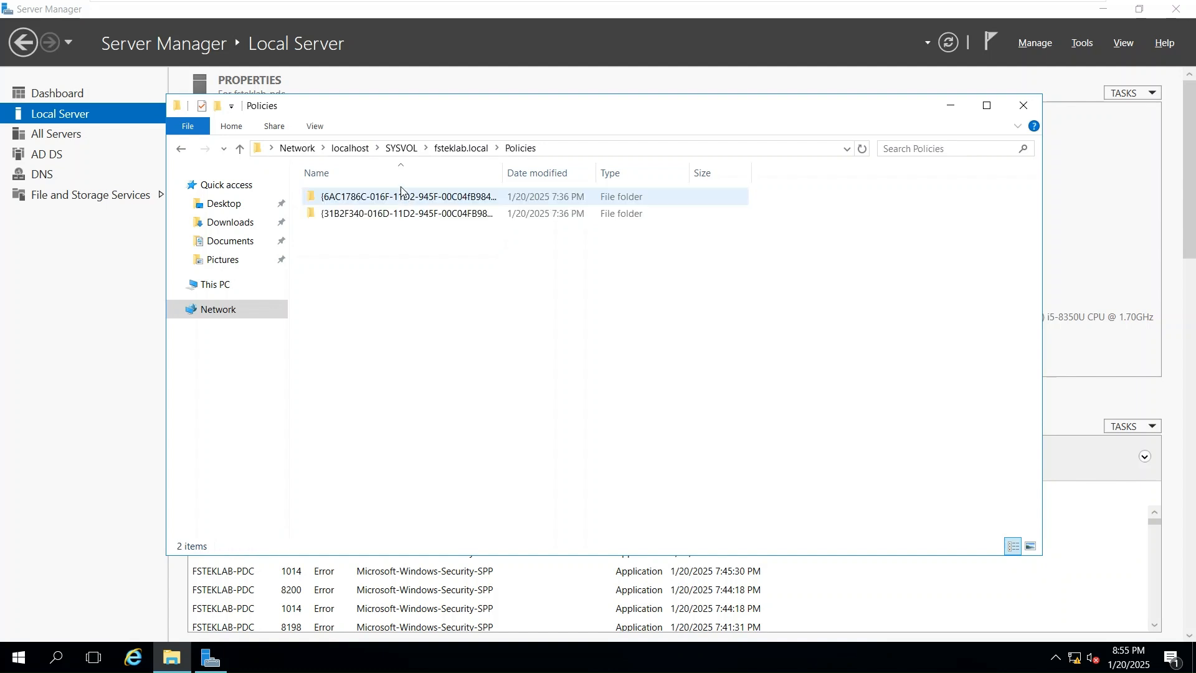
double_click(503, 173)
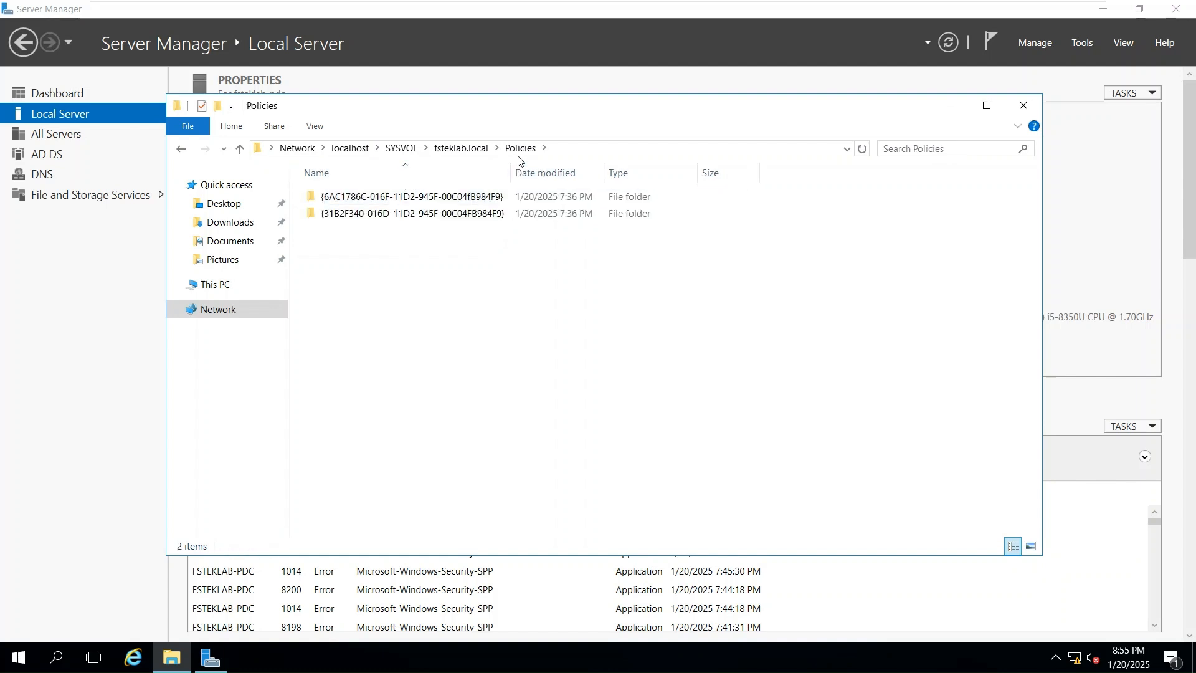
- Check the contents of the scripts folder under fsteklab.local in SYSVOL, and close the File Explorer window
click(483, 150)
click(375, 218)
double_click(376, 218)
click(461, 149)
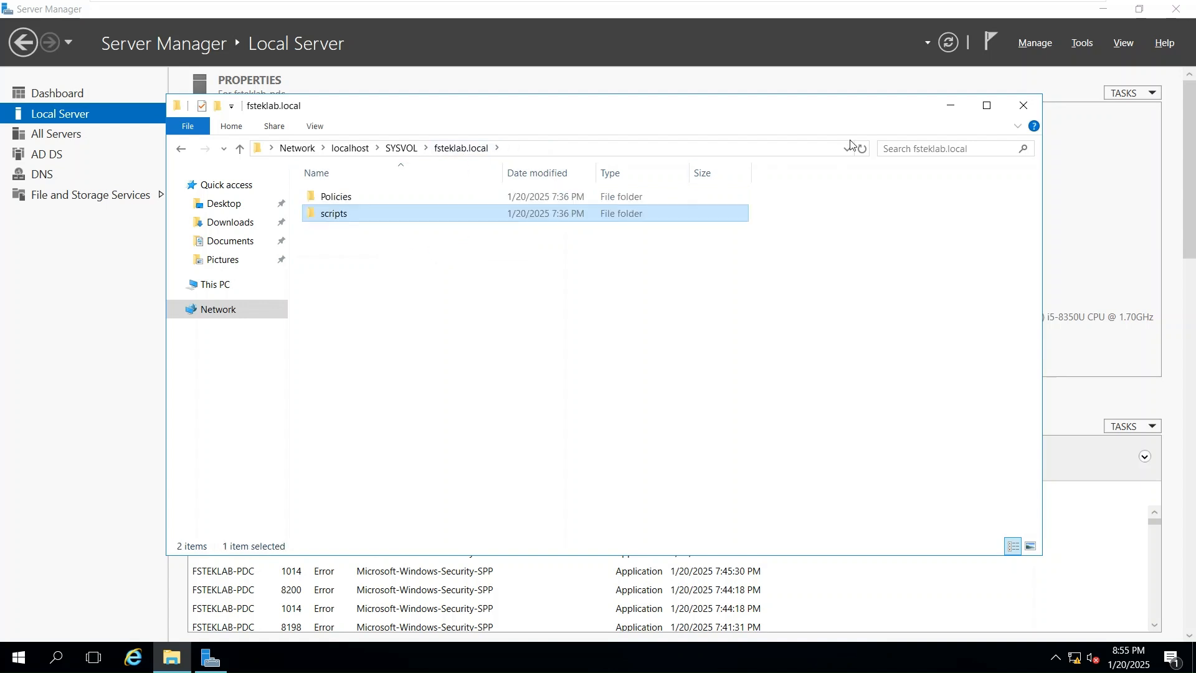
click(1030, 115)
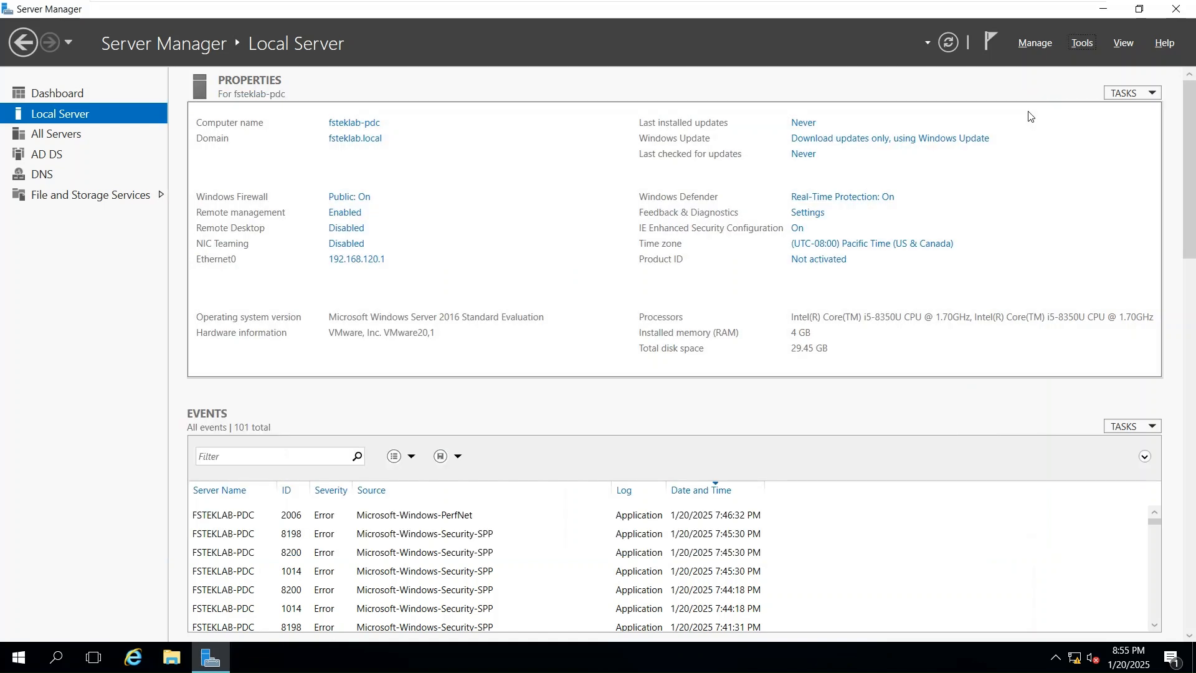
- Open Windows PowerShell and list the FSMO role holders with the command netdom query fsmo
key(super)
key(super)
click(18, 658)
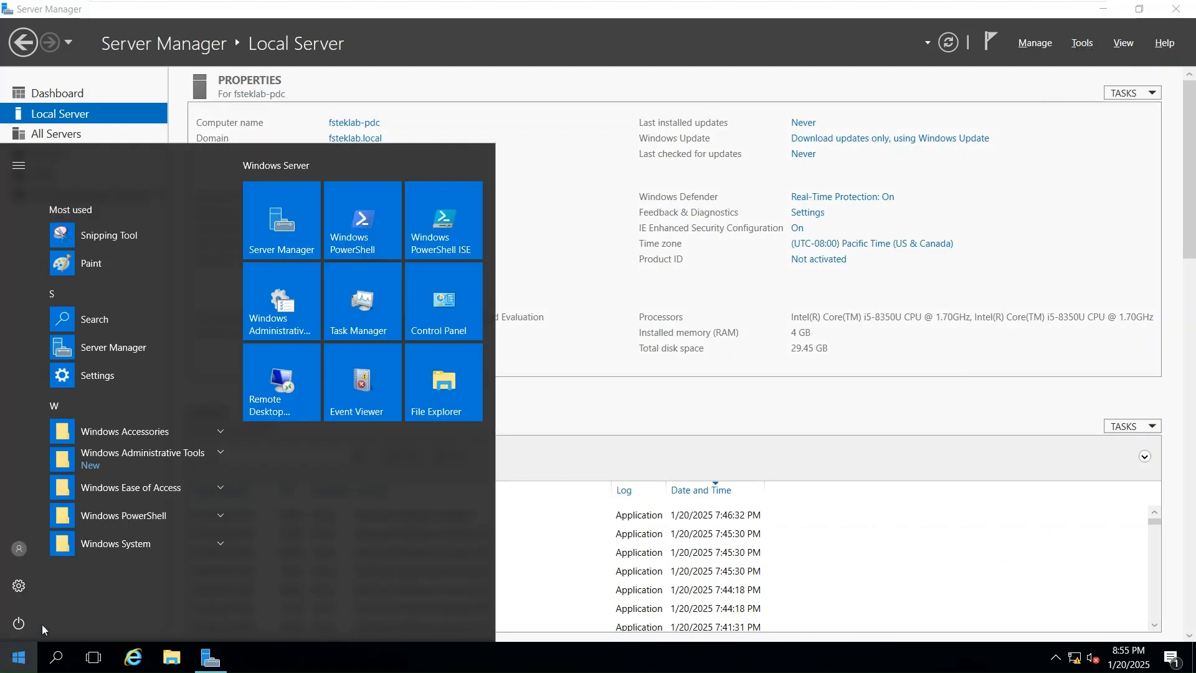
click(374, 232)
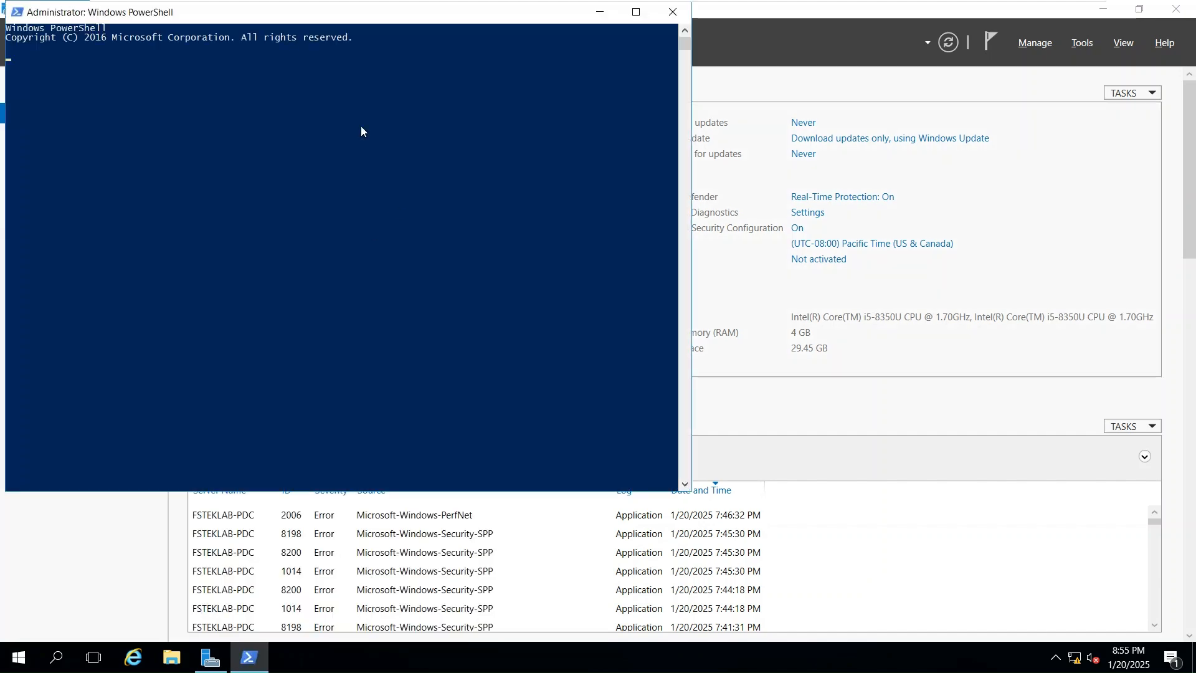
drag(375, 20, 650, 98)
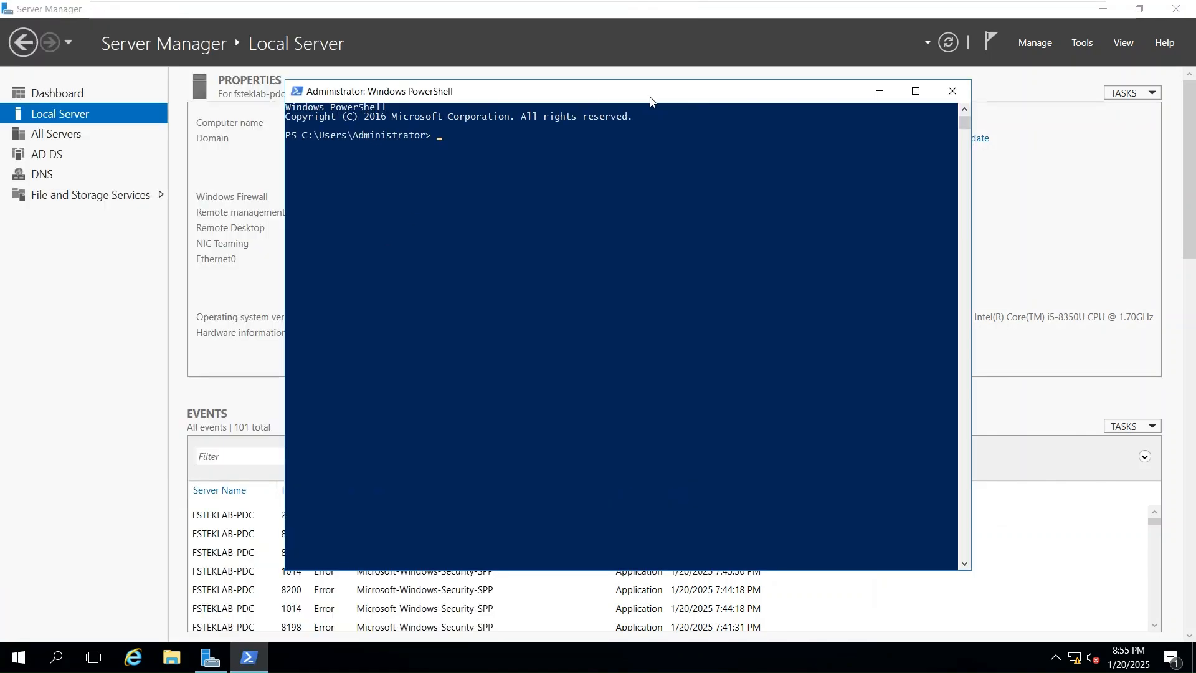
text(net)
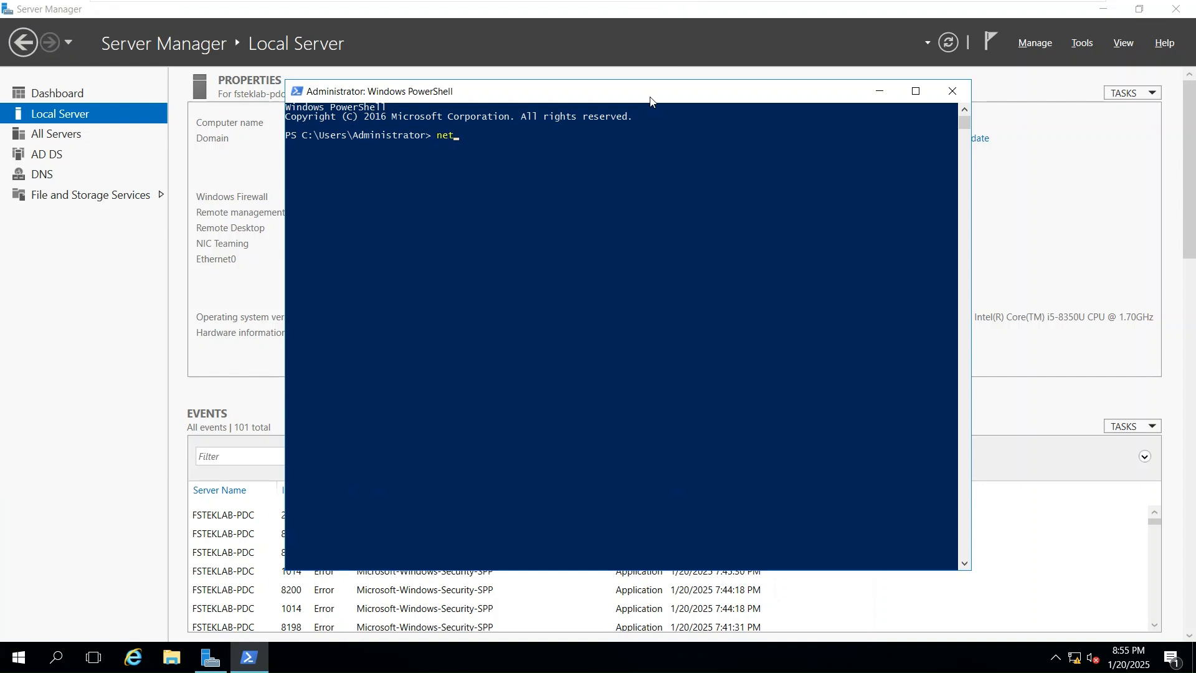
text(dom query fsmo)
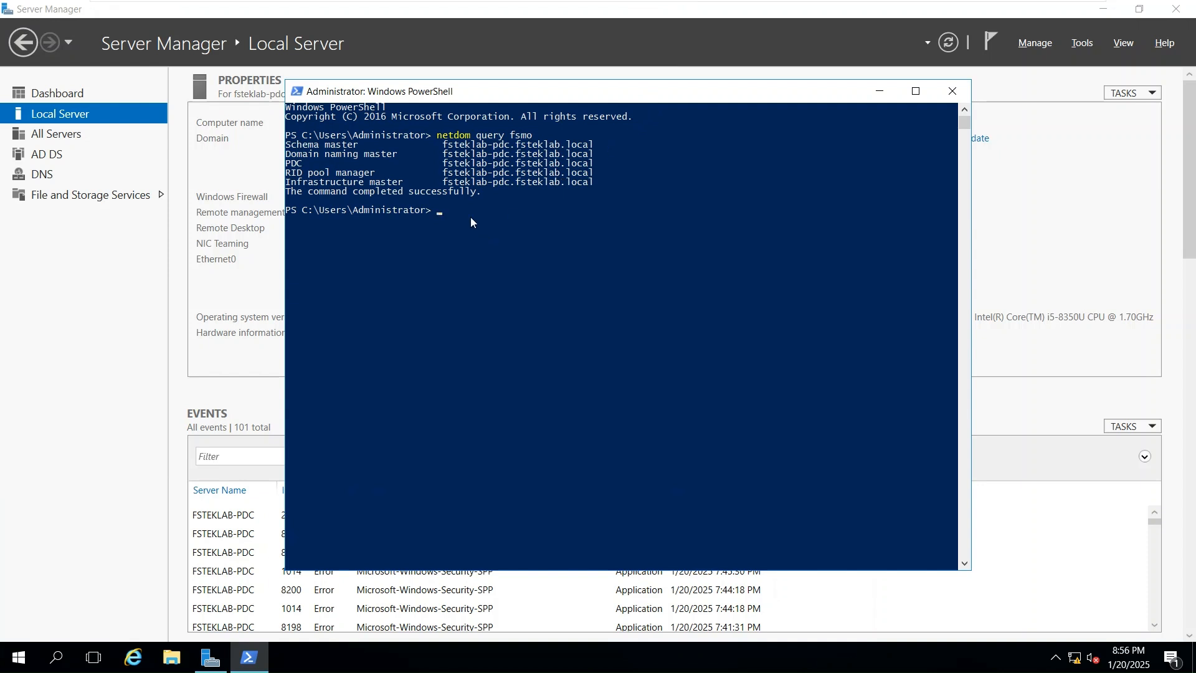
- Examine which server holds the schema master and the other FSMO roles in the command output, and close PowerShell
drag(443, 143, 592, 147)
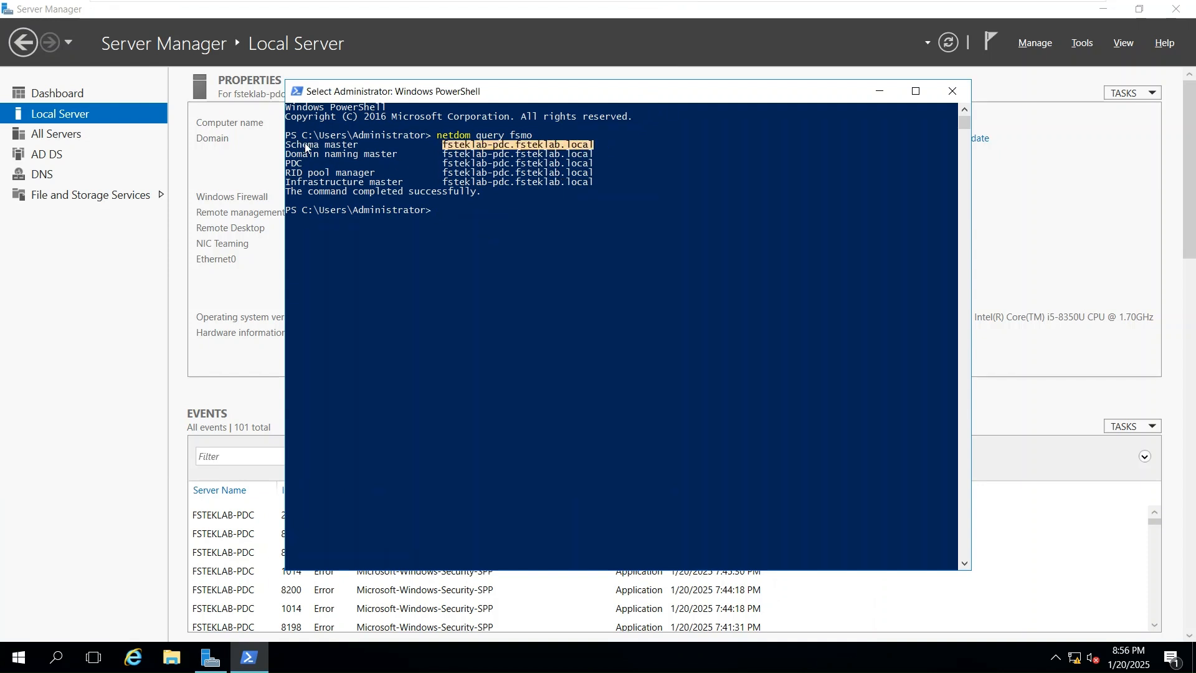
click(484, 165)
click(440, 218)
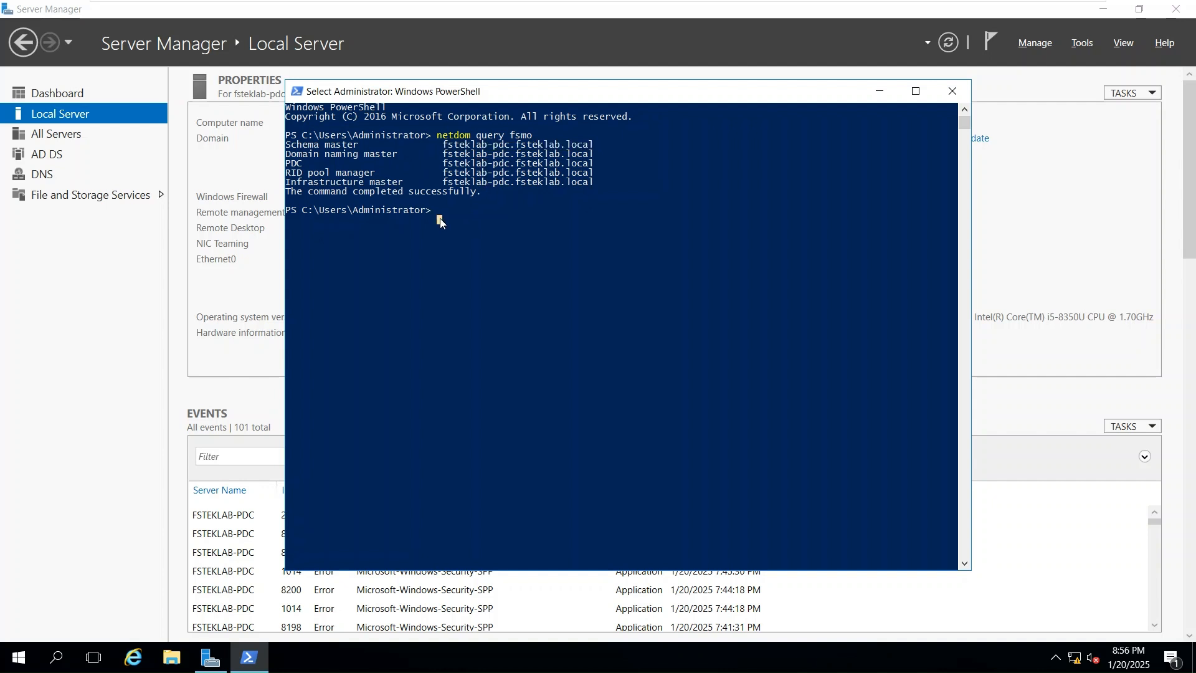
click(557, 239)
click(952, 91)
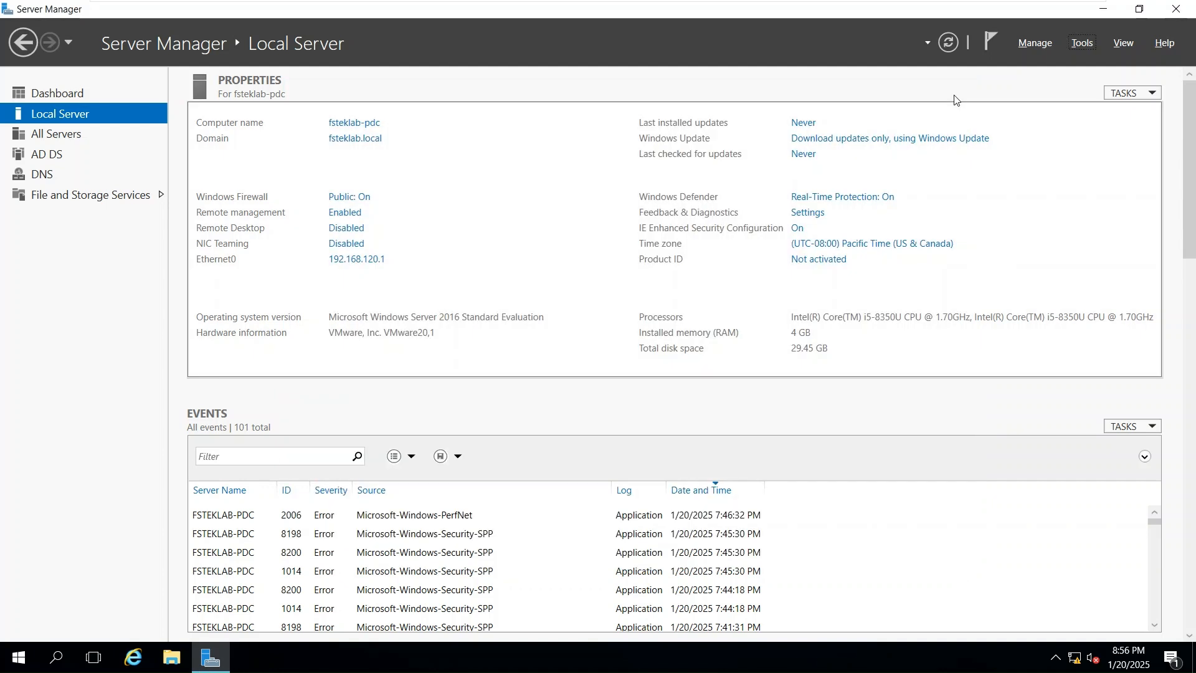